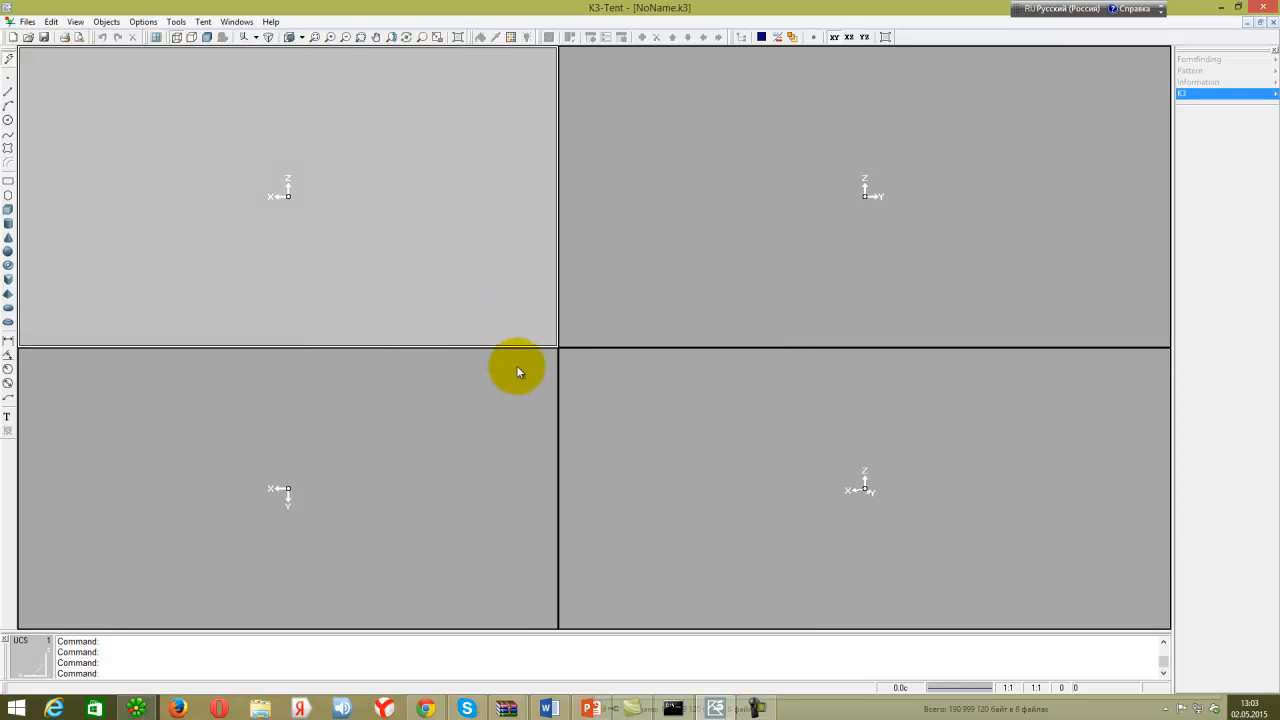
Activate different viewports in turn and resize the four-viewport layout by shifting their shared corner slightly up and left.
{"action": "left_click", "coordinate": [523, 390]}
{"action": "left_click", "coordinate": [594, 392]}
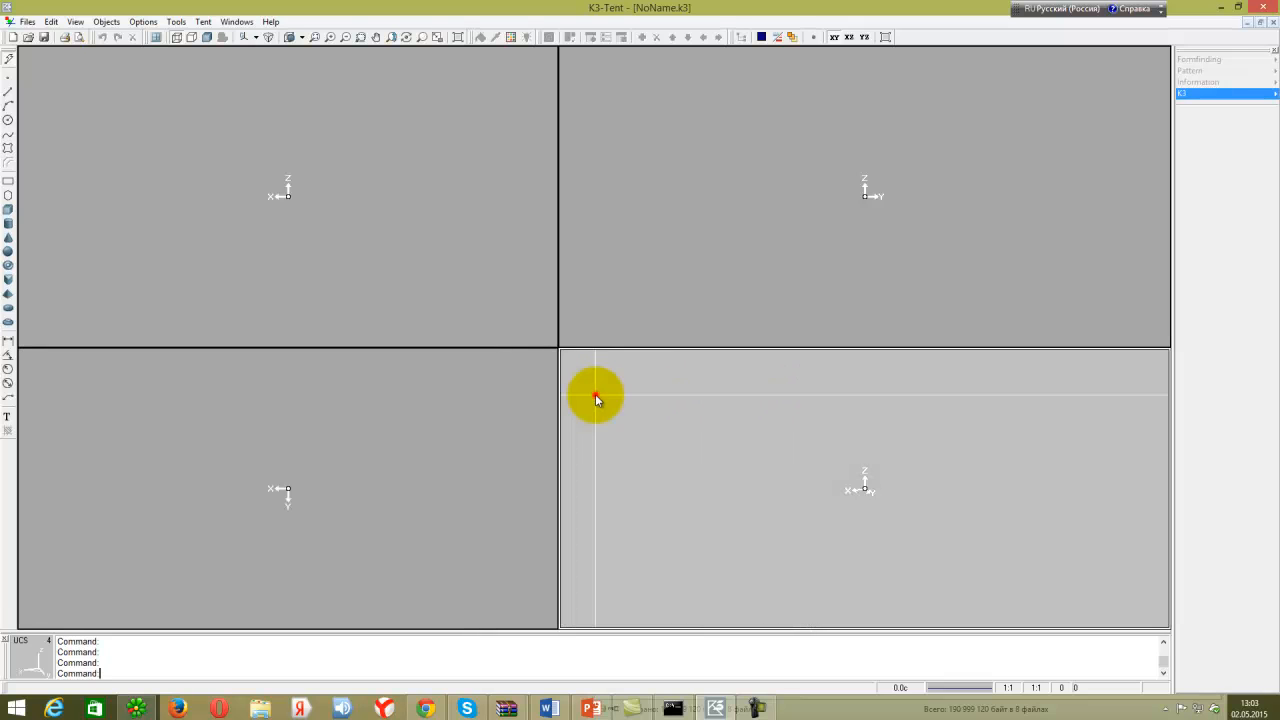
{"action": "left_click", "coordinate": [641, 309]}
{"action": "left_click", "coordinate": [510, 293]}
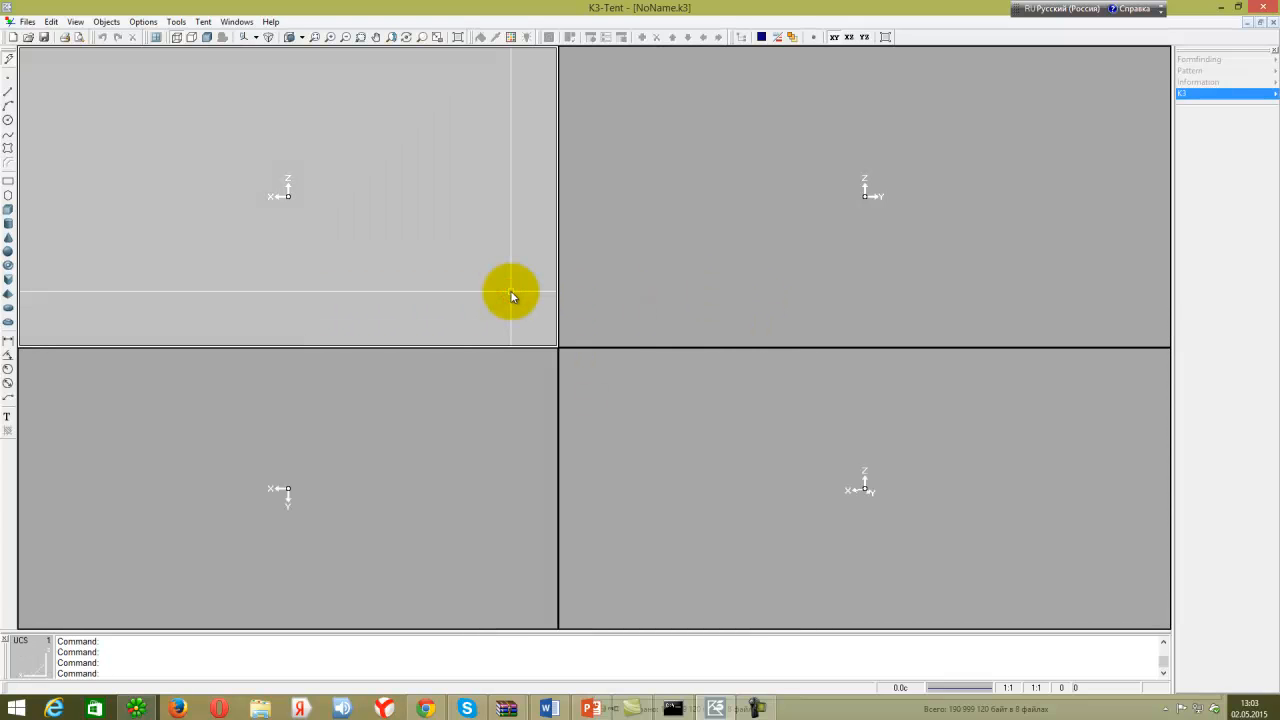
{"action": "left_click", "coordinate": [470, 416]}
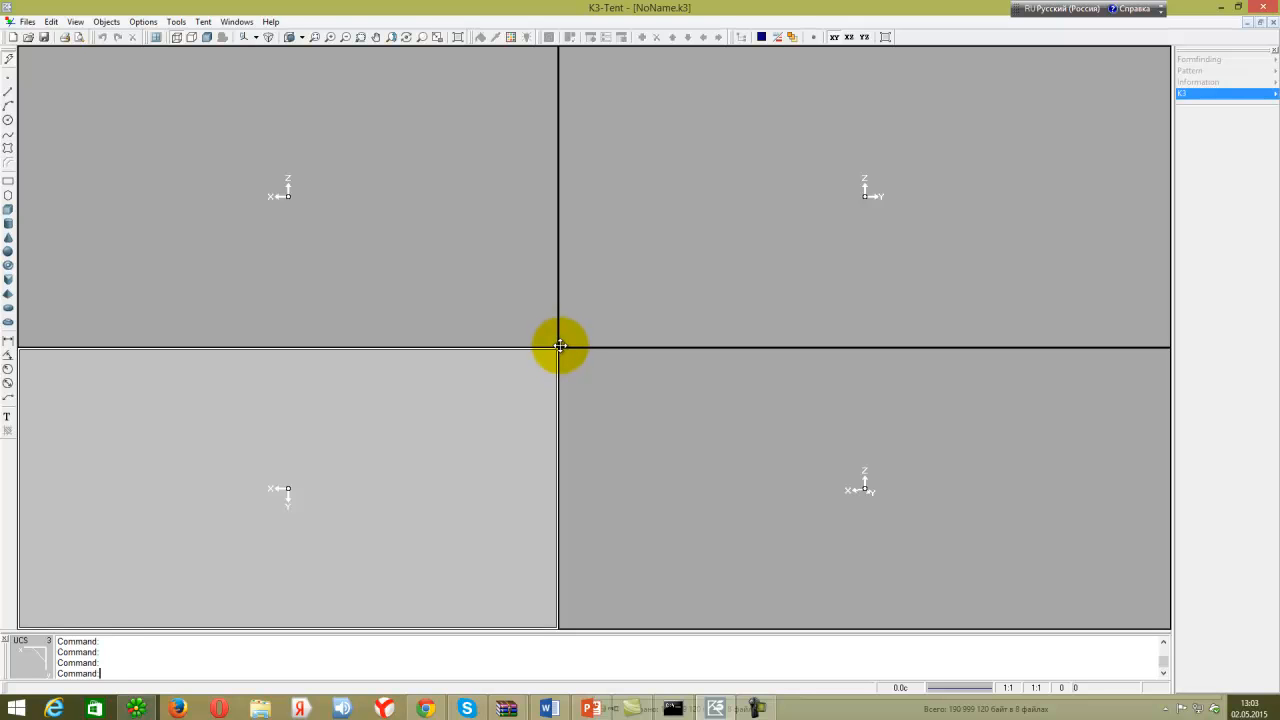
{"action": "left_click_drag", "start_coordinate": [558, 347], "coordinate": [522, 338]}
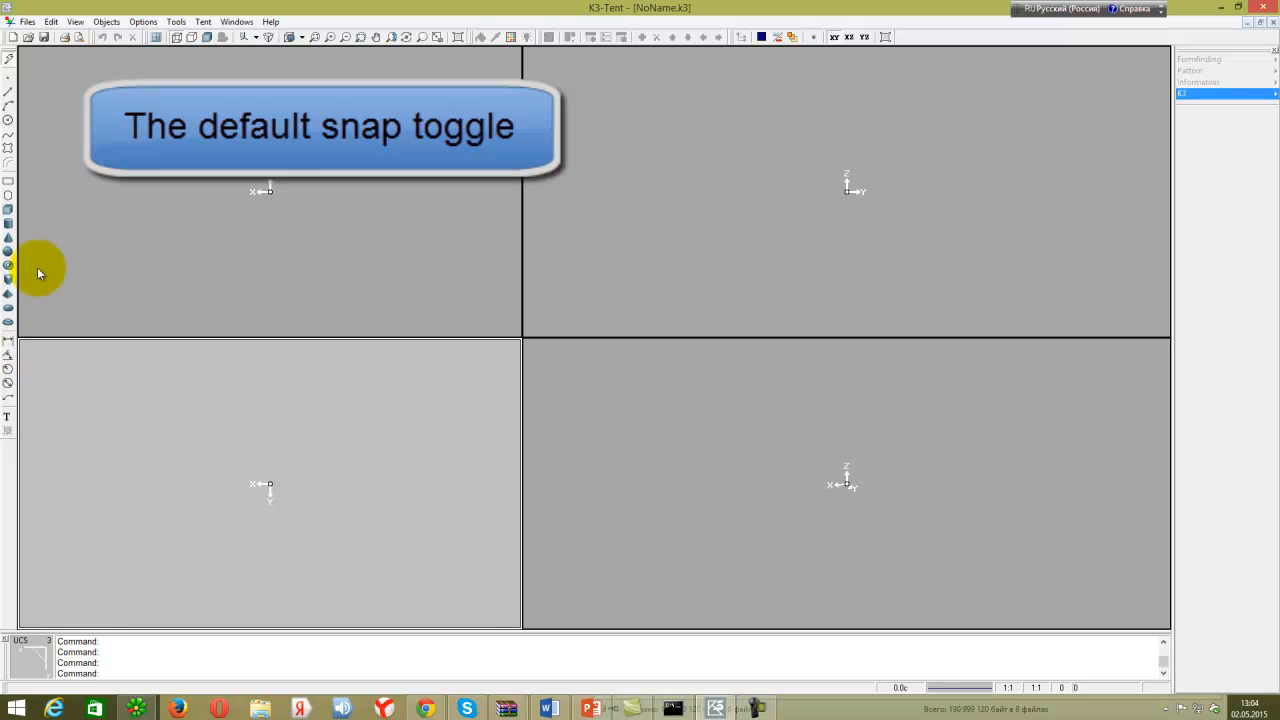
Turn the default object snap off and switch it back to AutoSnap.
{"action": "left_click", "coordinate": [10, 60]}
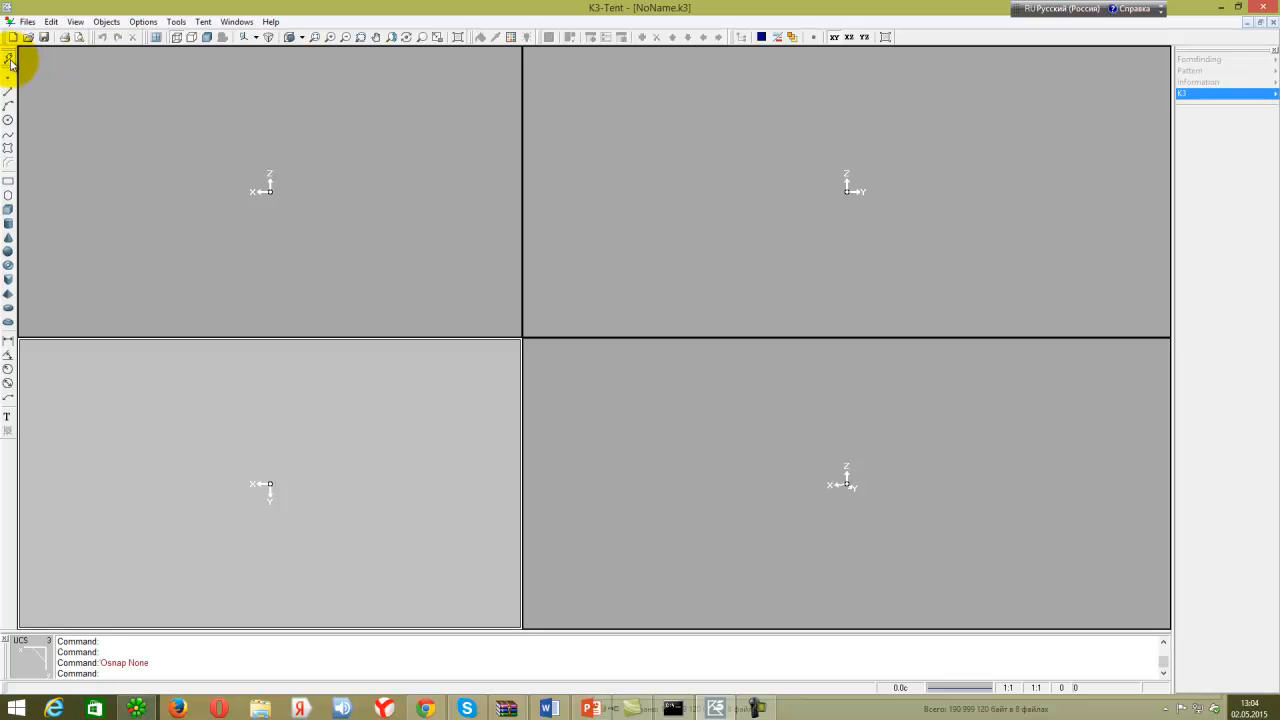
{"action": "left_click", "coordinate": [10, 60]}
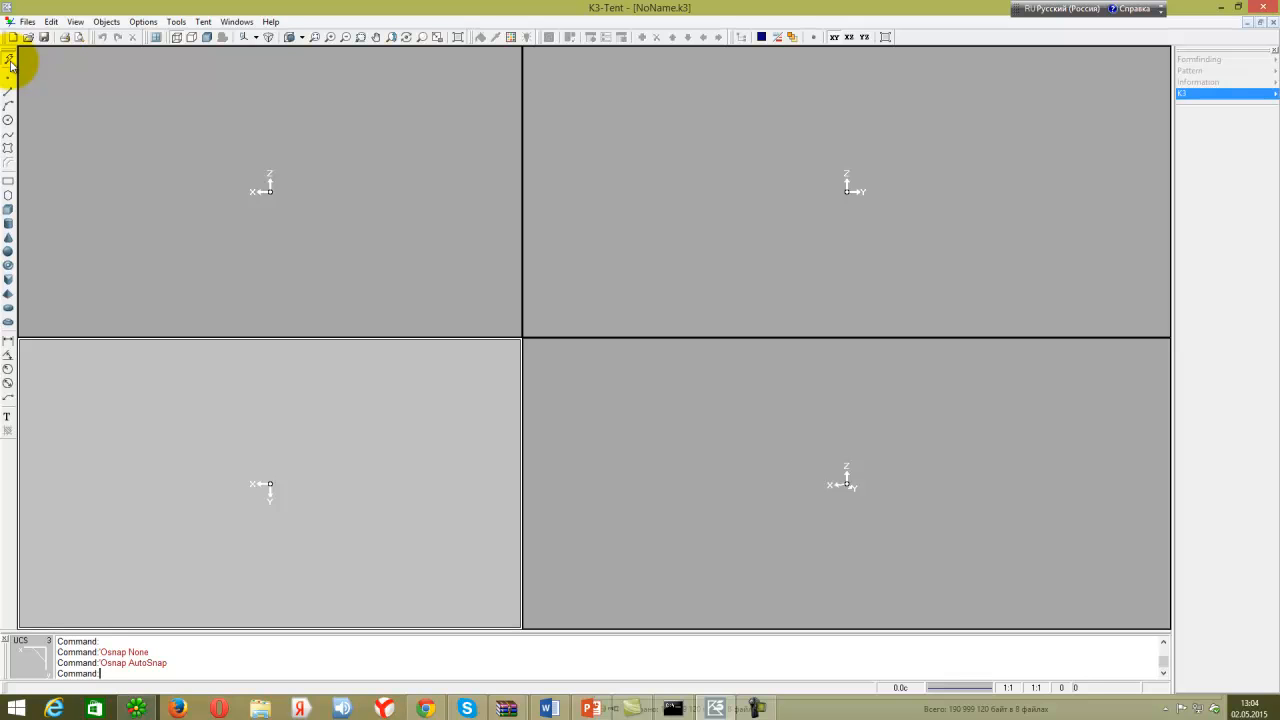
{"action": "left_click", "coordinate": [10, 60]}
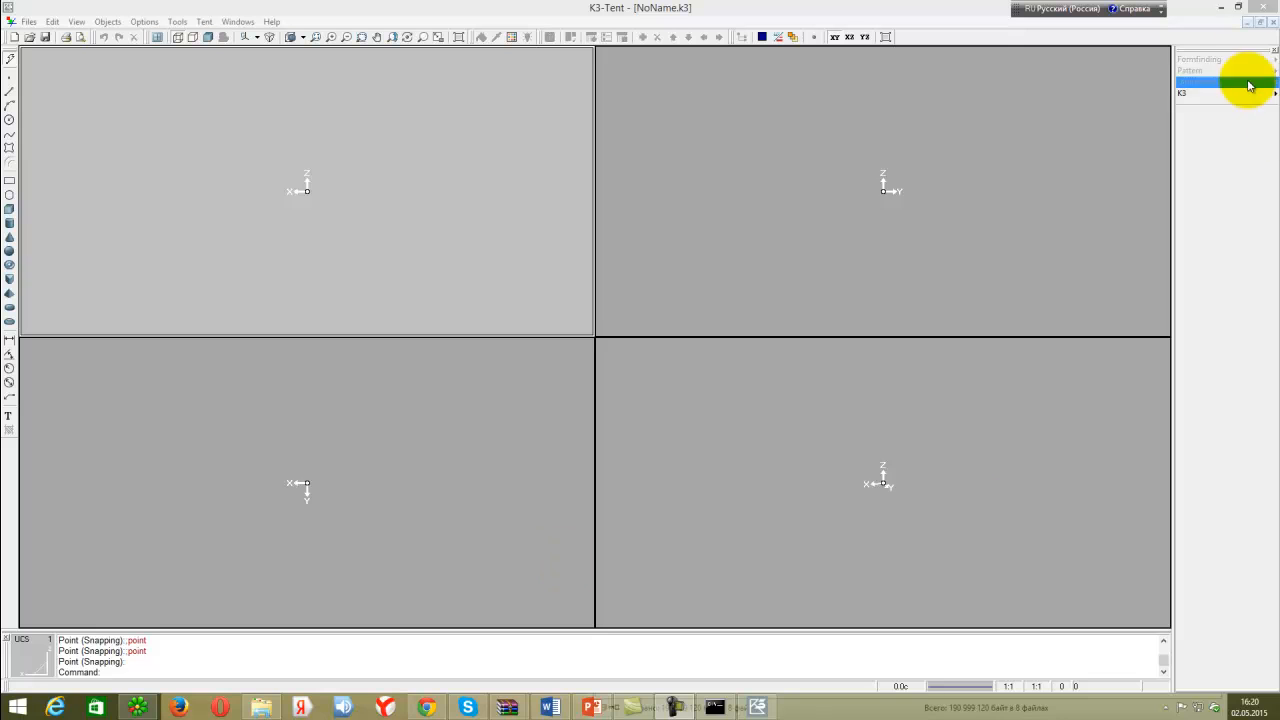
Create a point at coordinates 100 200 50.
{"action": "left_click", "coordinate": [1201, 95]}
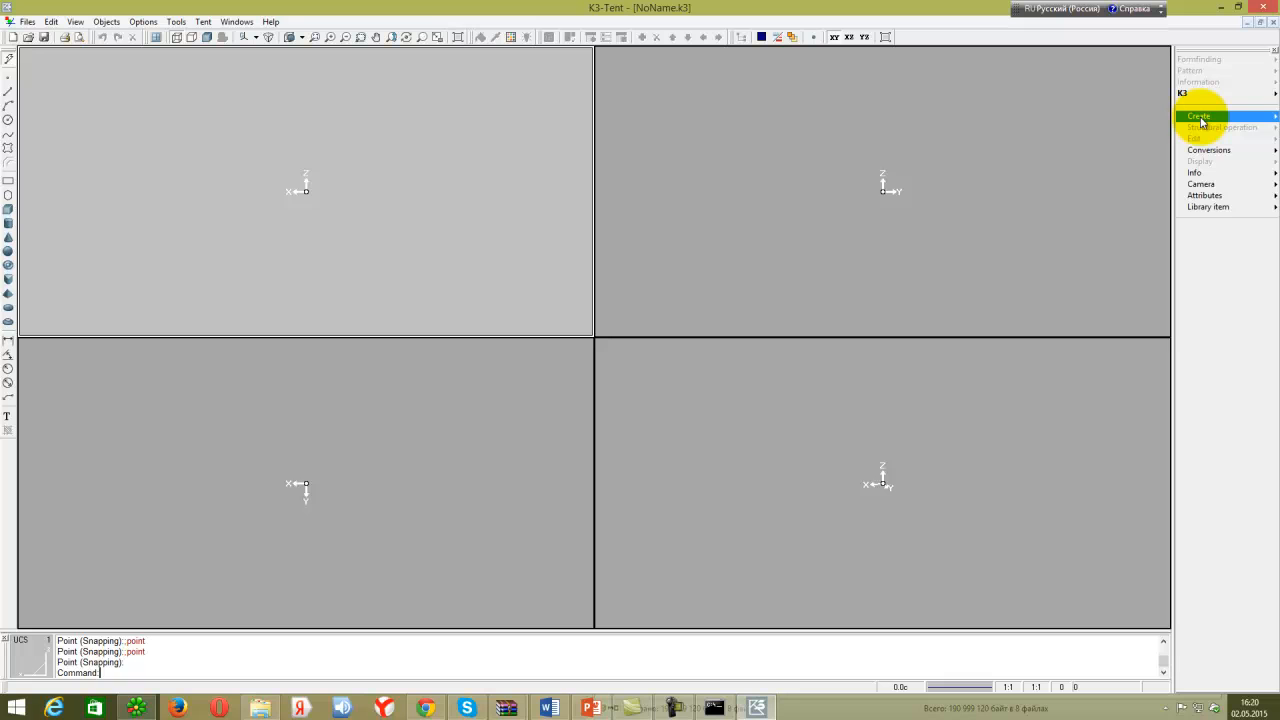
{"action": "left_click", "coordinate": [1201, 119]}
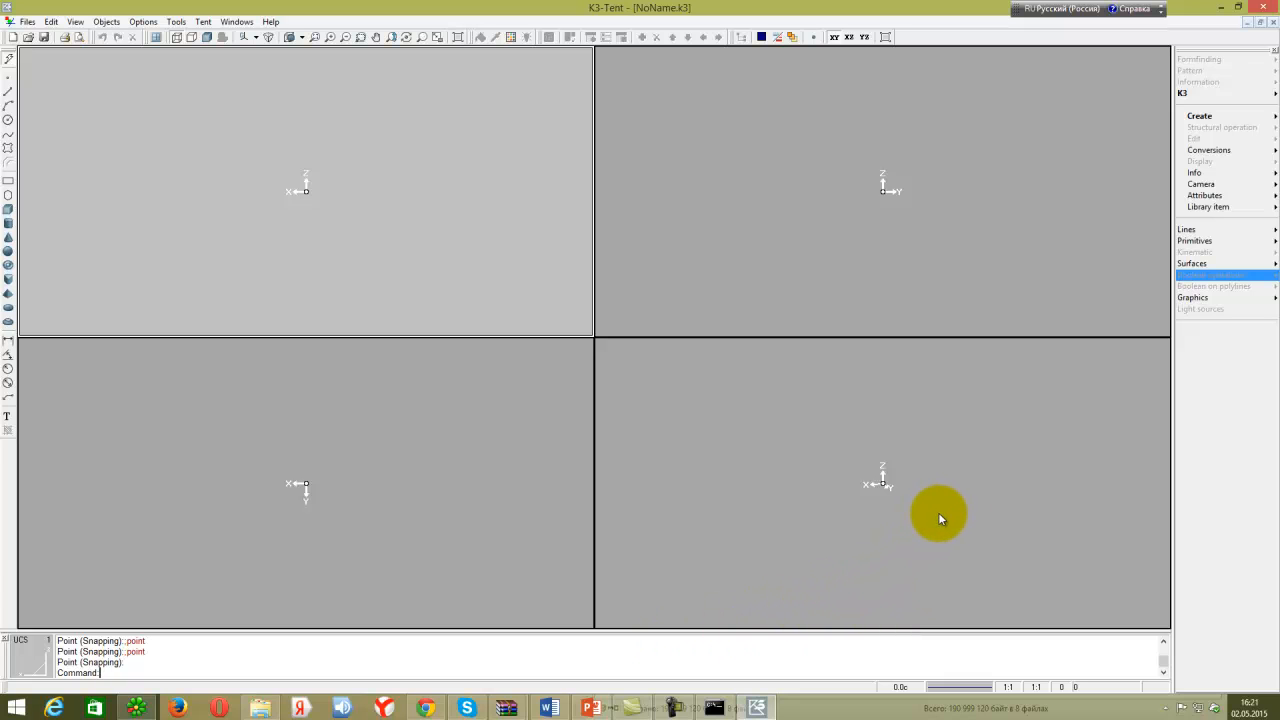
{"action": "left_click", "coordinate": [1208, 229]}
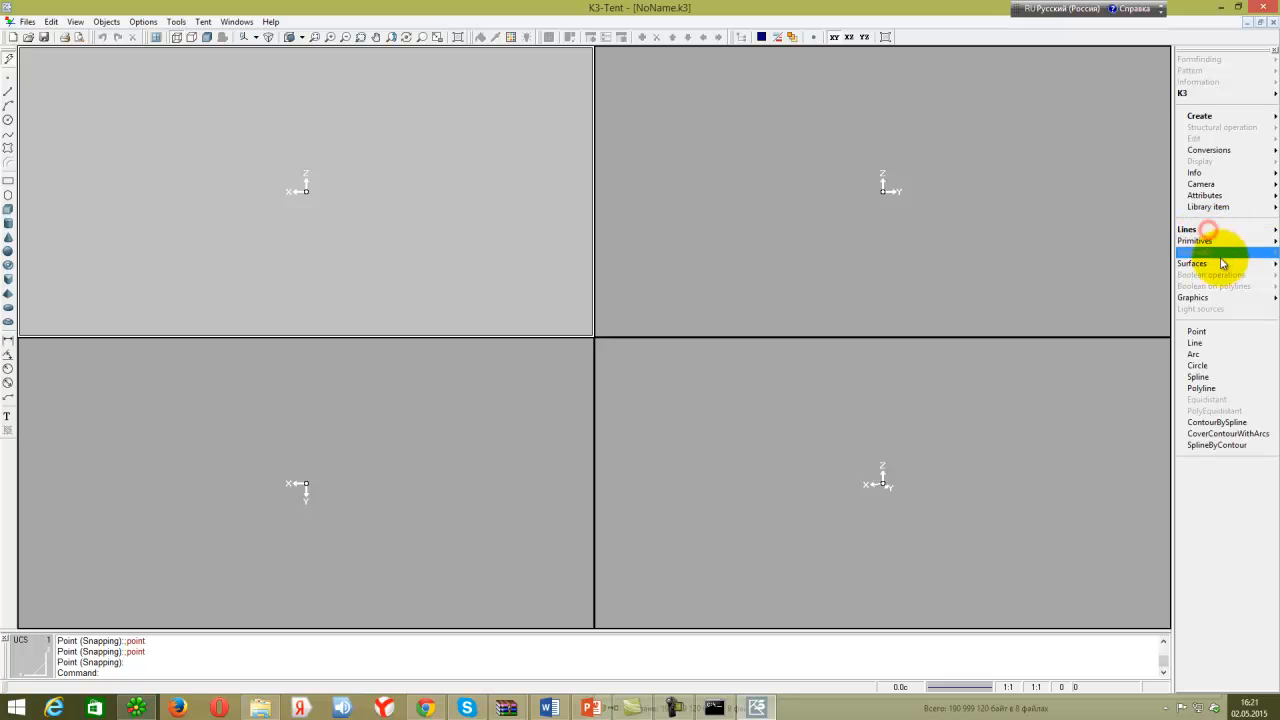
{"action": "left_click", "coordinate": [1197, 331]}
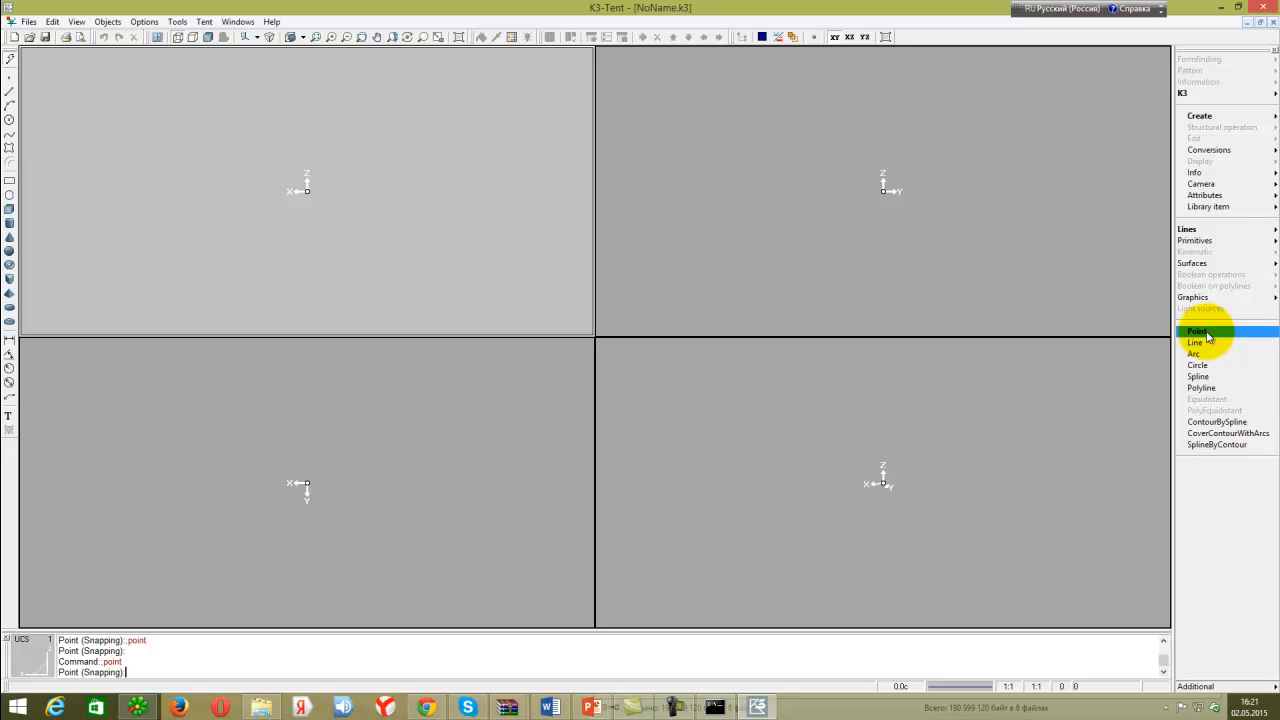
{"action": "type", "text": "100 200 50"}
{"action": "key", "text": "Return"}
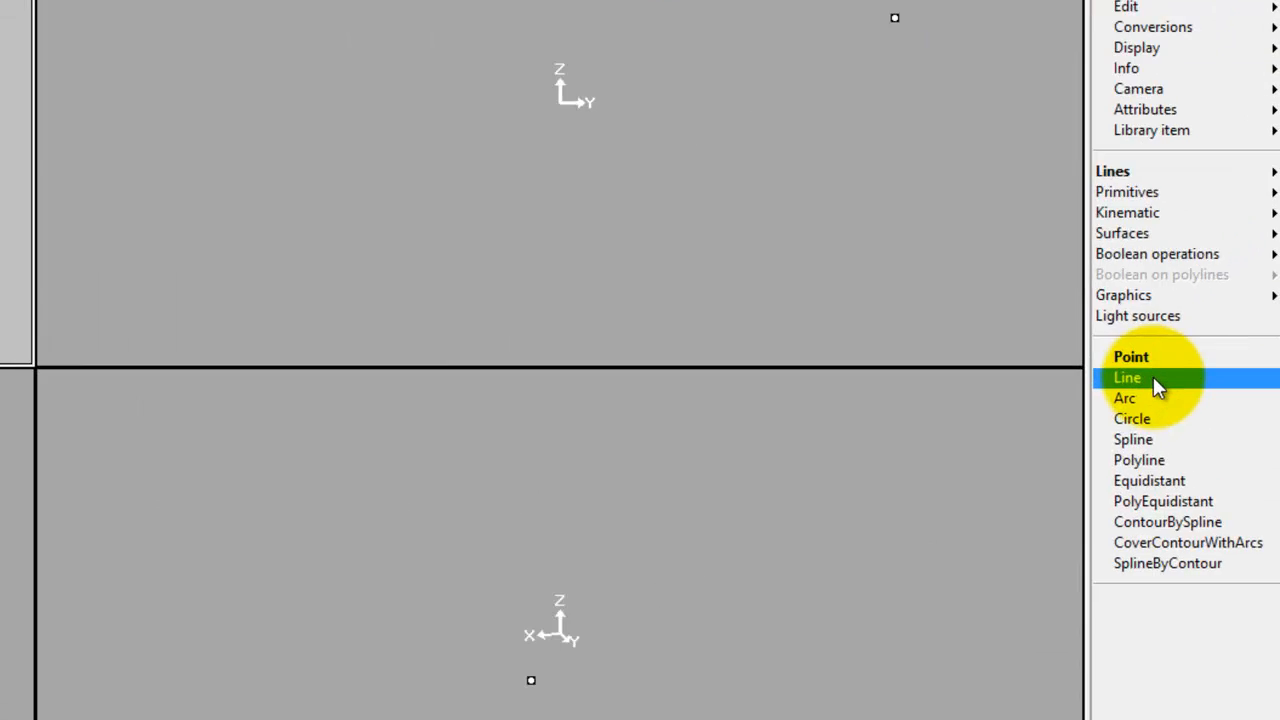
Draw a line segment from 150 50 700 to -30 -400 250.
{"action": "left_click", "coordinate": [1153, 378]}
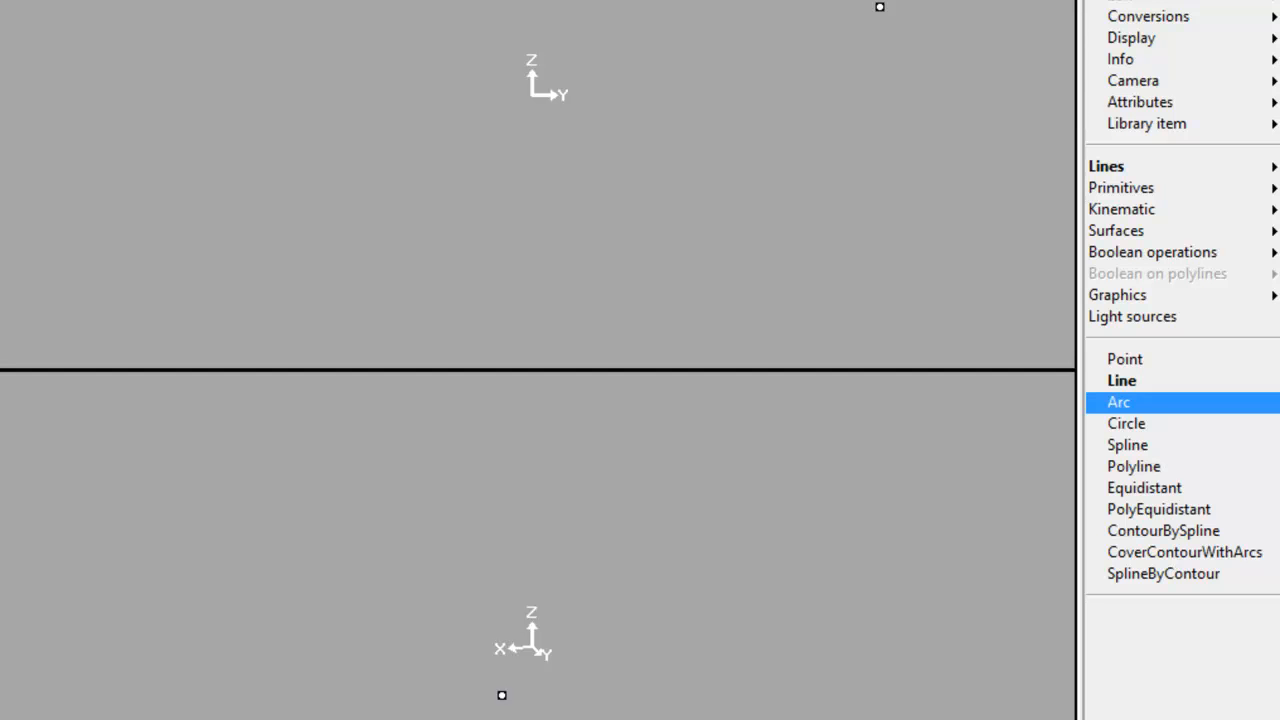
{"action": "type", "text": "150 50 "}
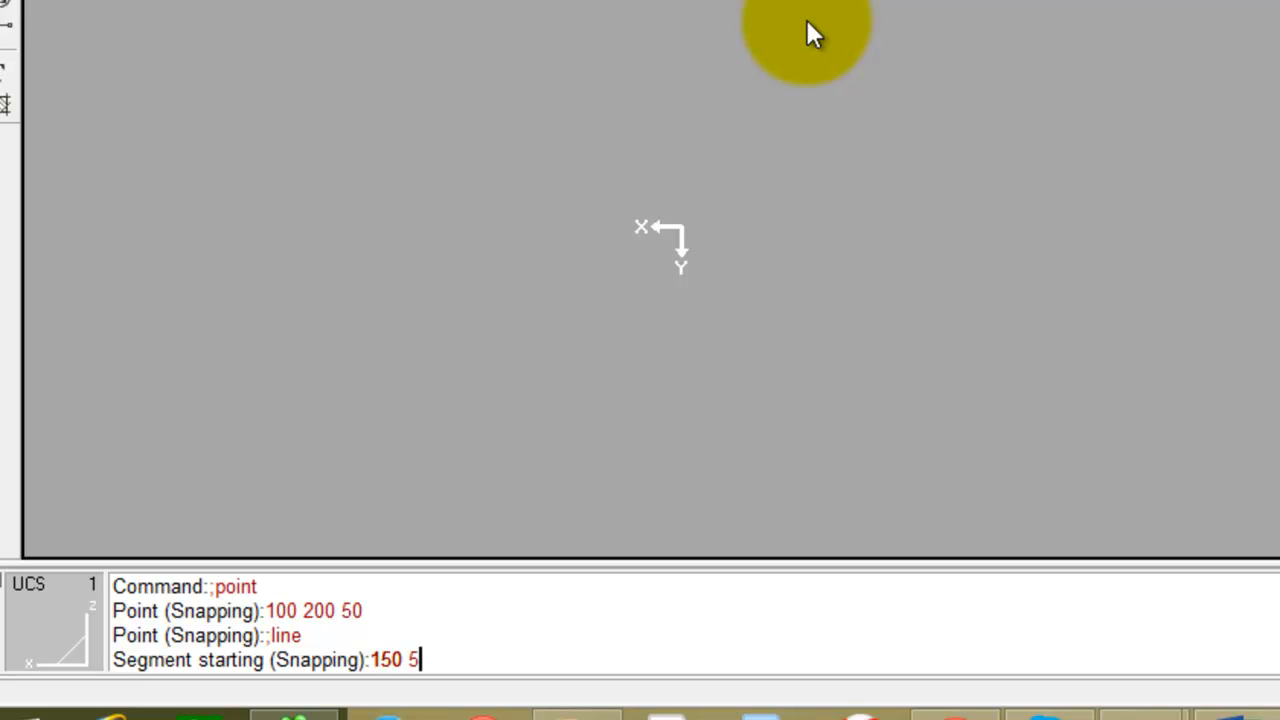
{"action": "type", "text": "700"}
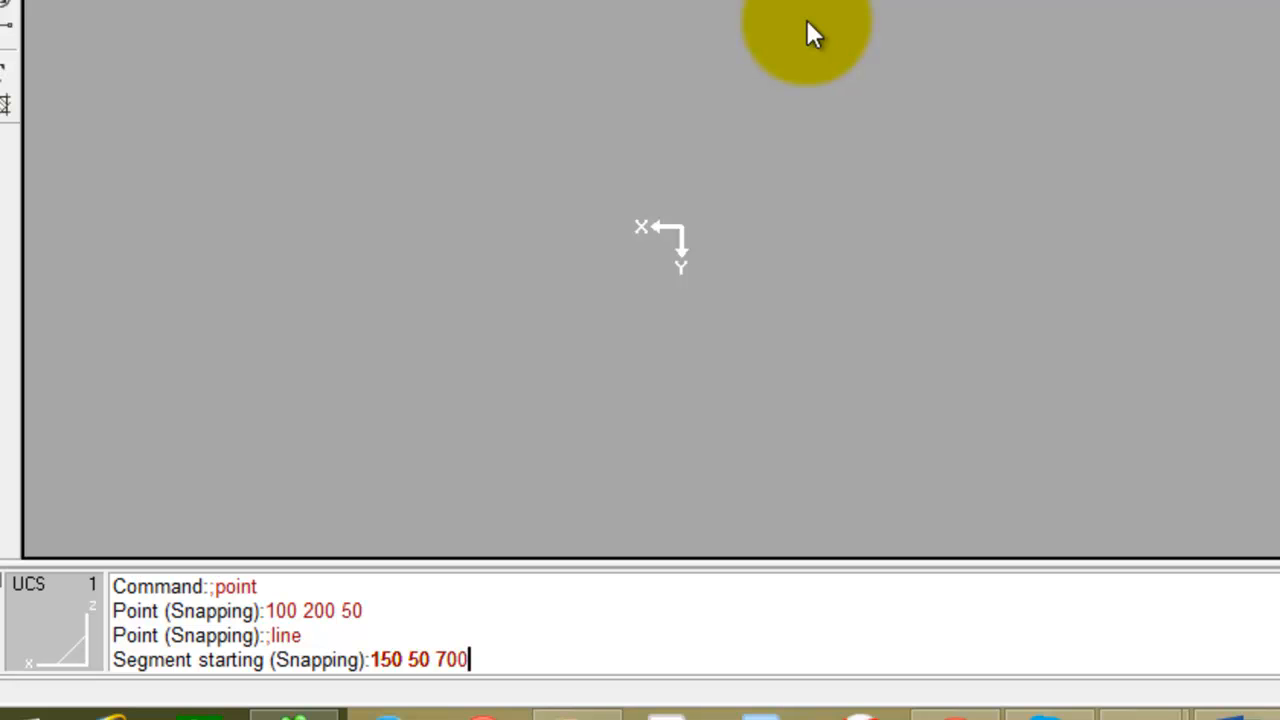
{"action": "key", "text": "Return"}
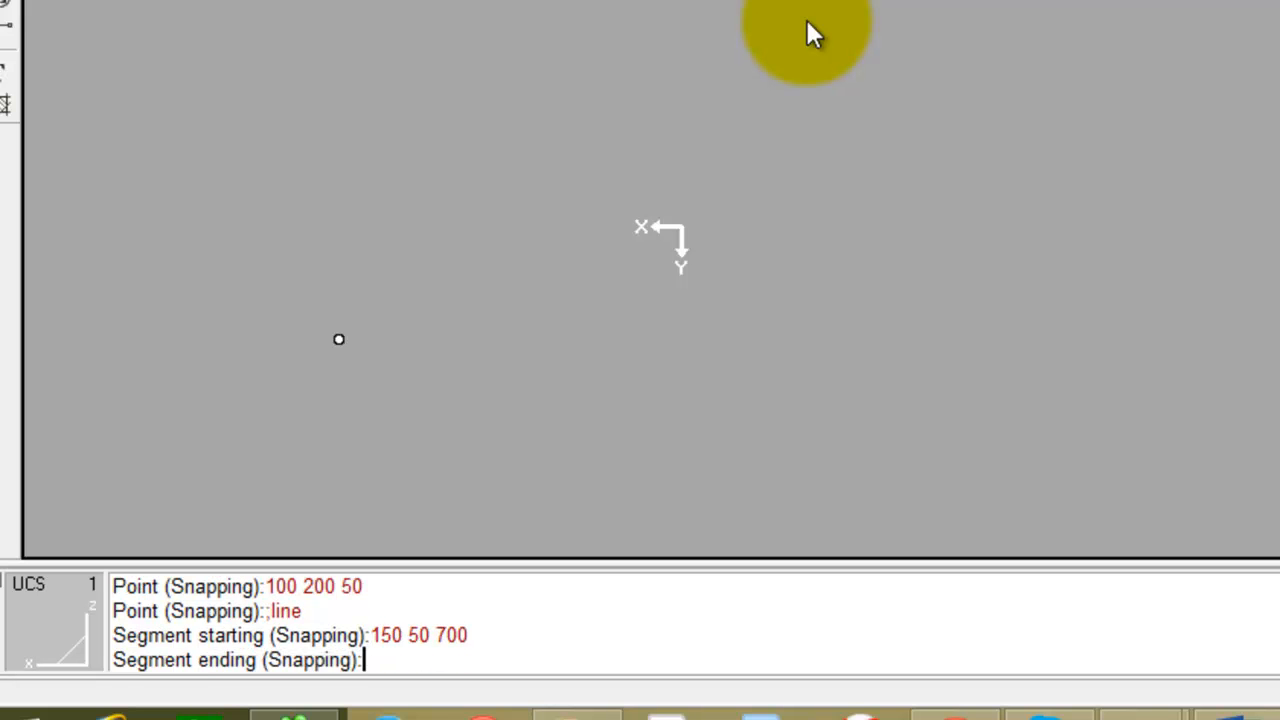
{"action": "type", "text": "-30 -400"}
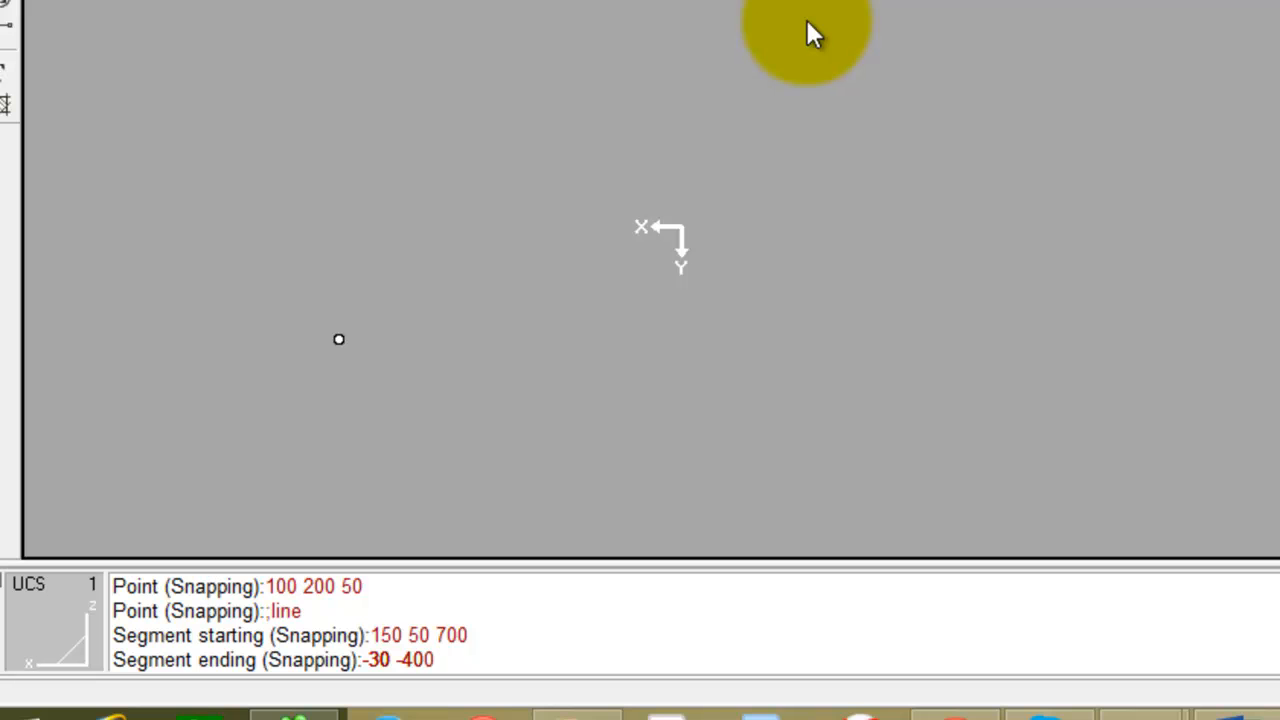
{"action": "type", "text": " 250"}
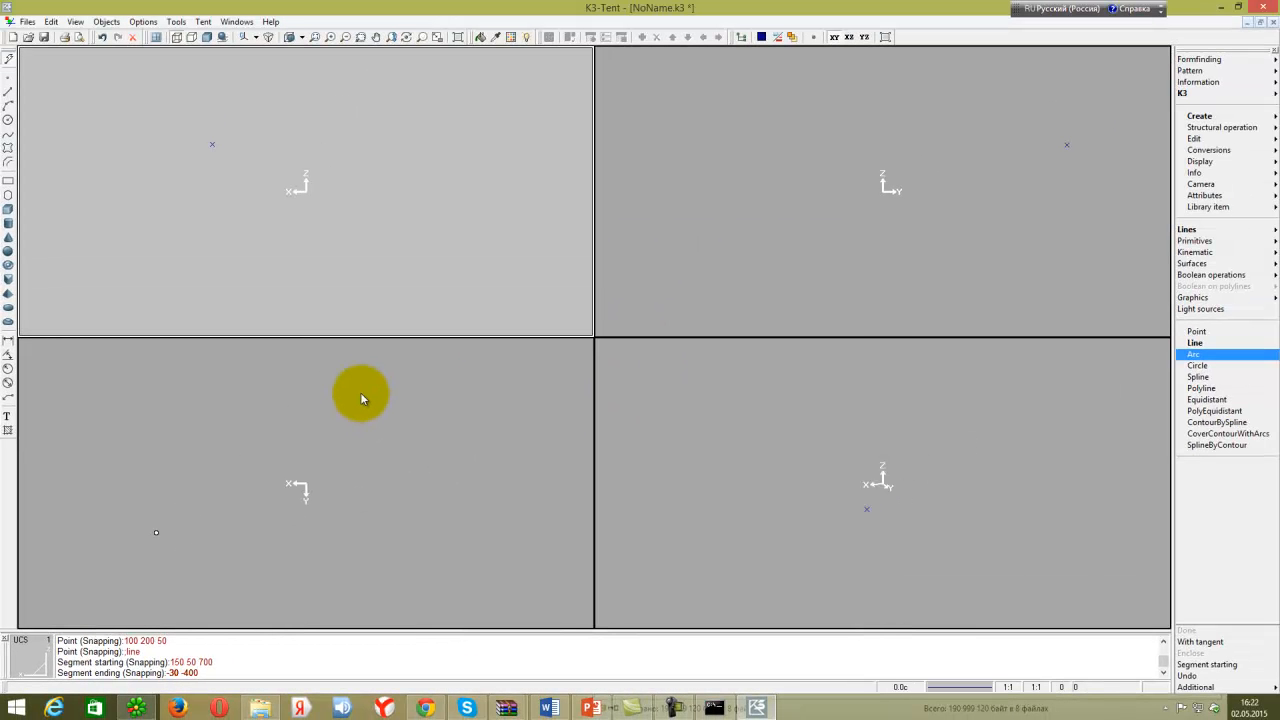
{"action": "key", "text": "Return"}
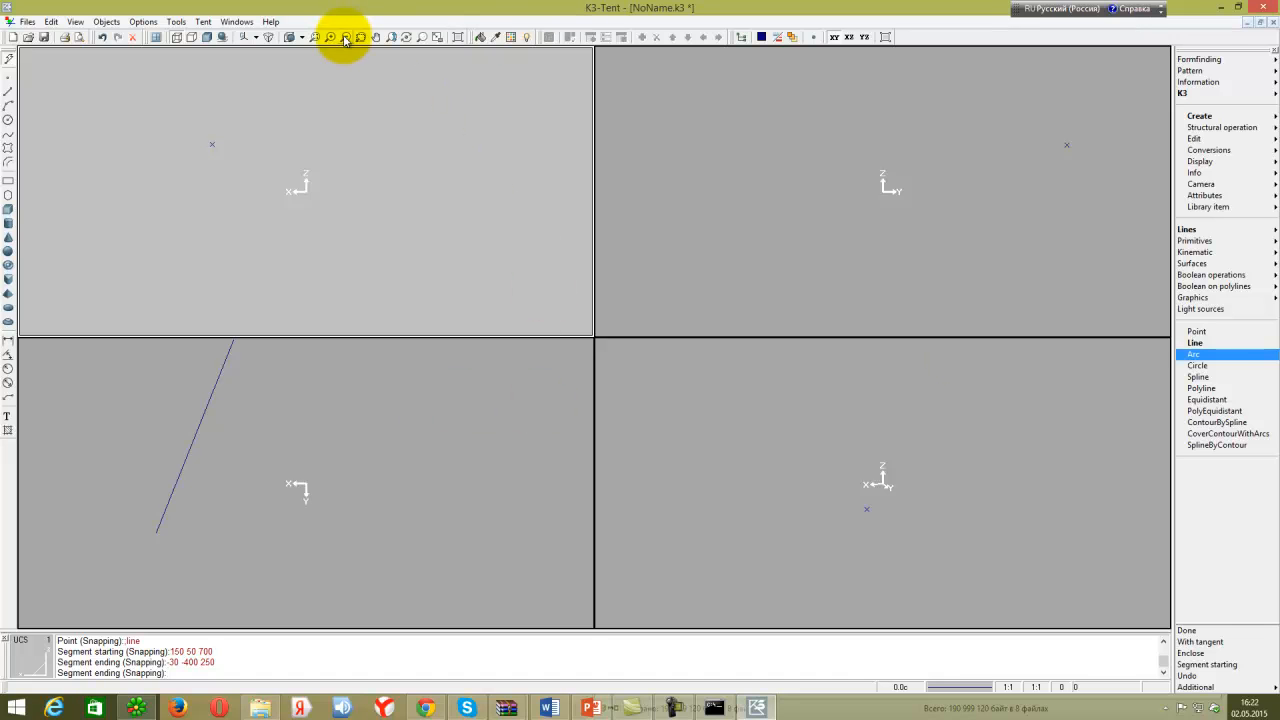
Continue the line freehand through about (-166, -400, 464) and (-166, -27, 484), picking a further segment end in the perspective viewport.
{"action": "right_click", "coordinate": [314, 38]}
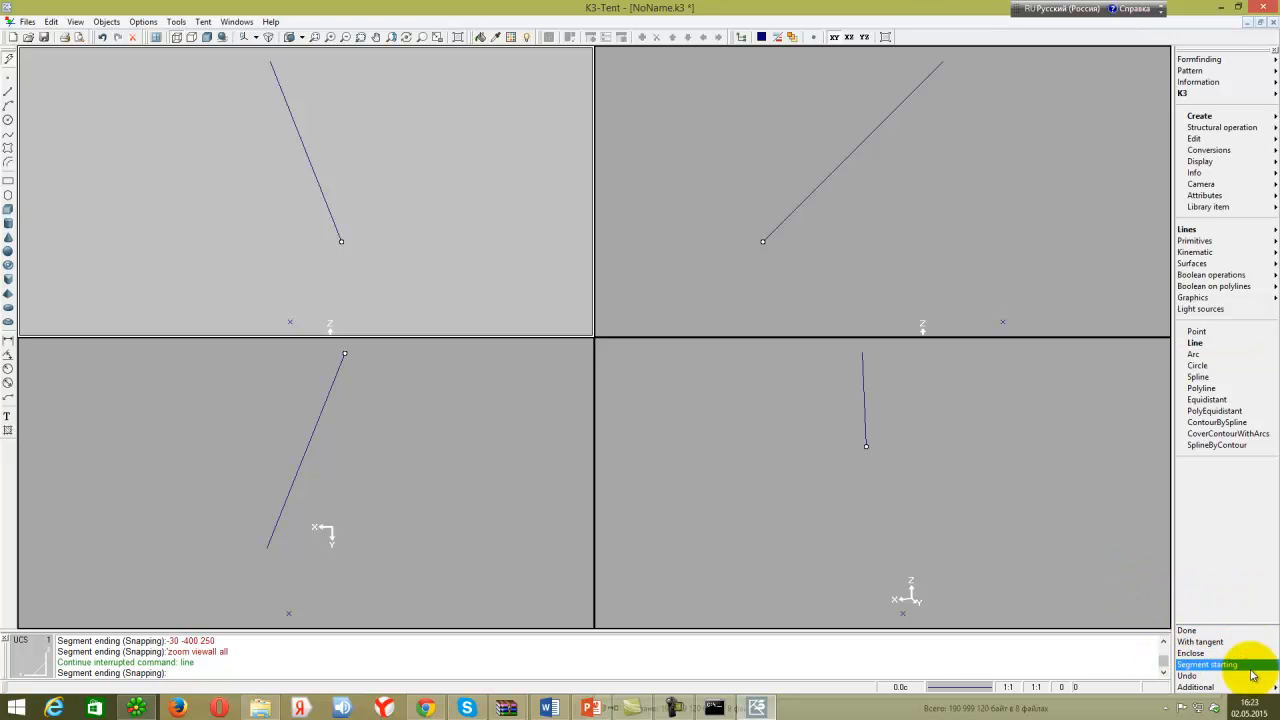
{"action": "right_click", "coordinate": [424, 188]}
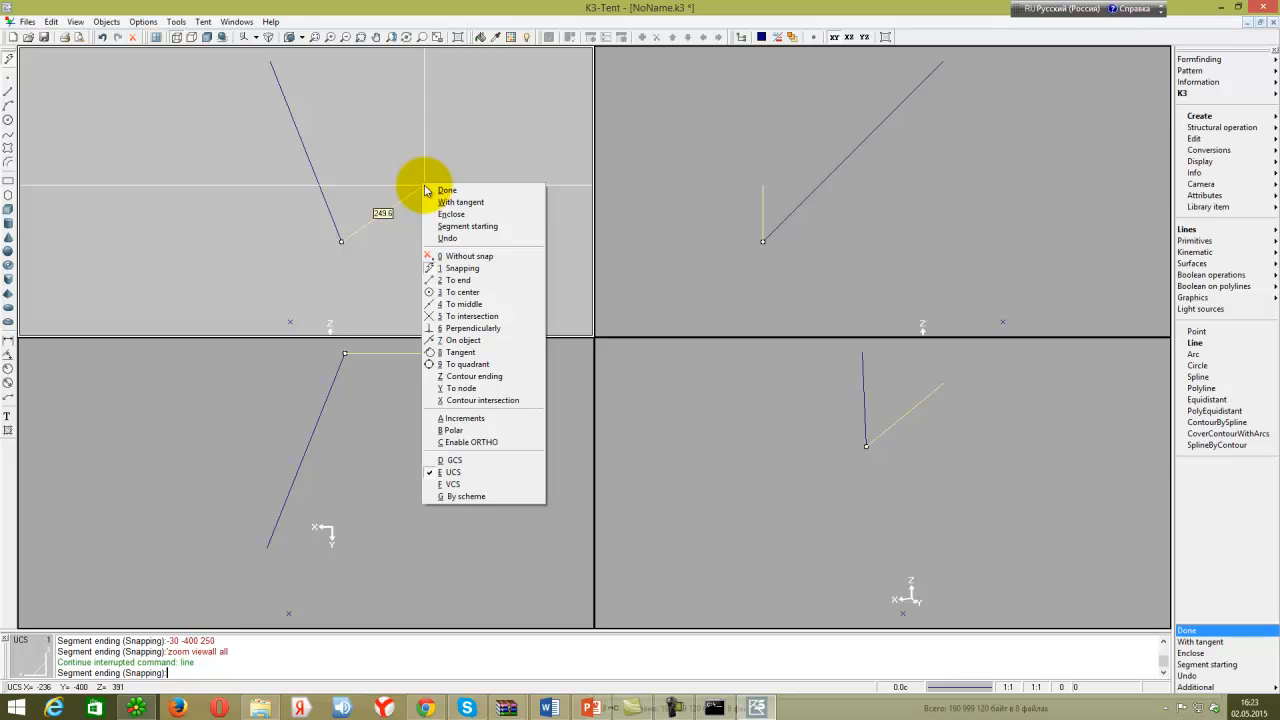
{"action": "left_click", "coordinate": [424, 190]}
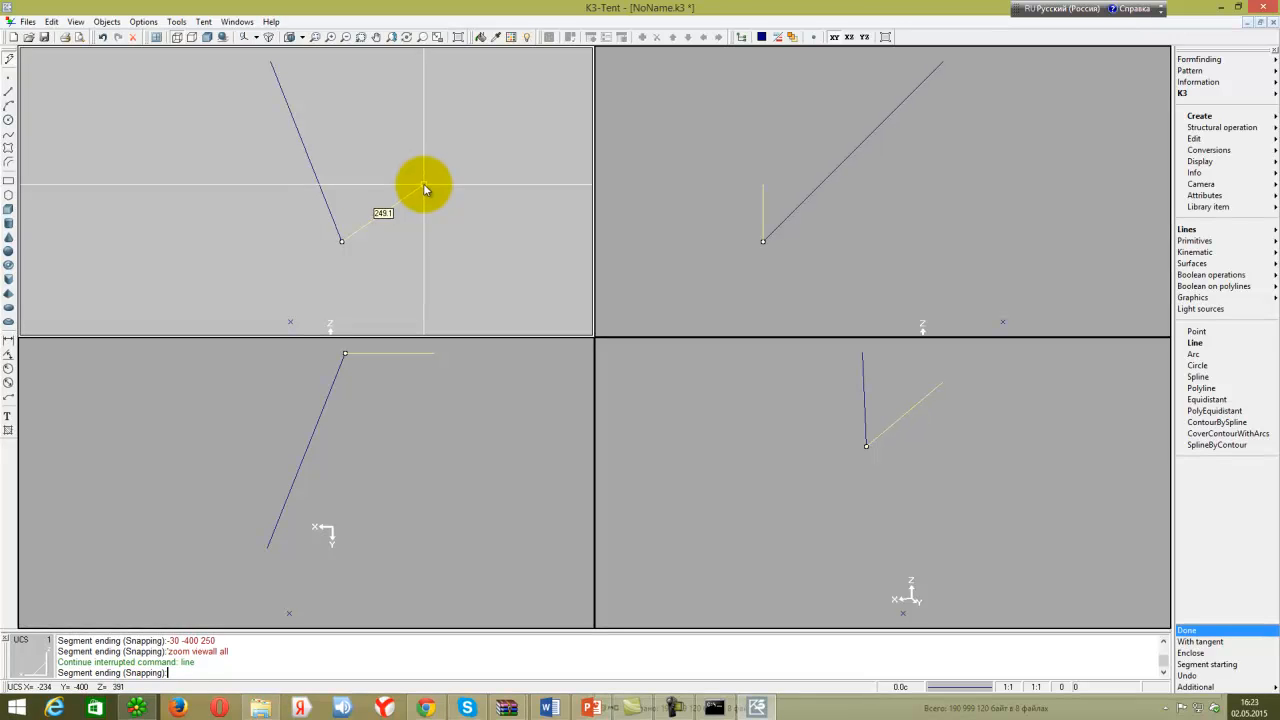
{"action": "left_click", "coordinate": [397, 155]}
{"action": "left_click", "coordinate": [723, 143]}
{"action": "left_click", "coordinate": [911, 148]}
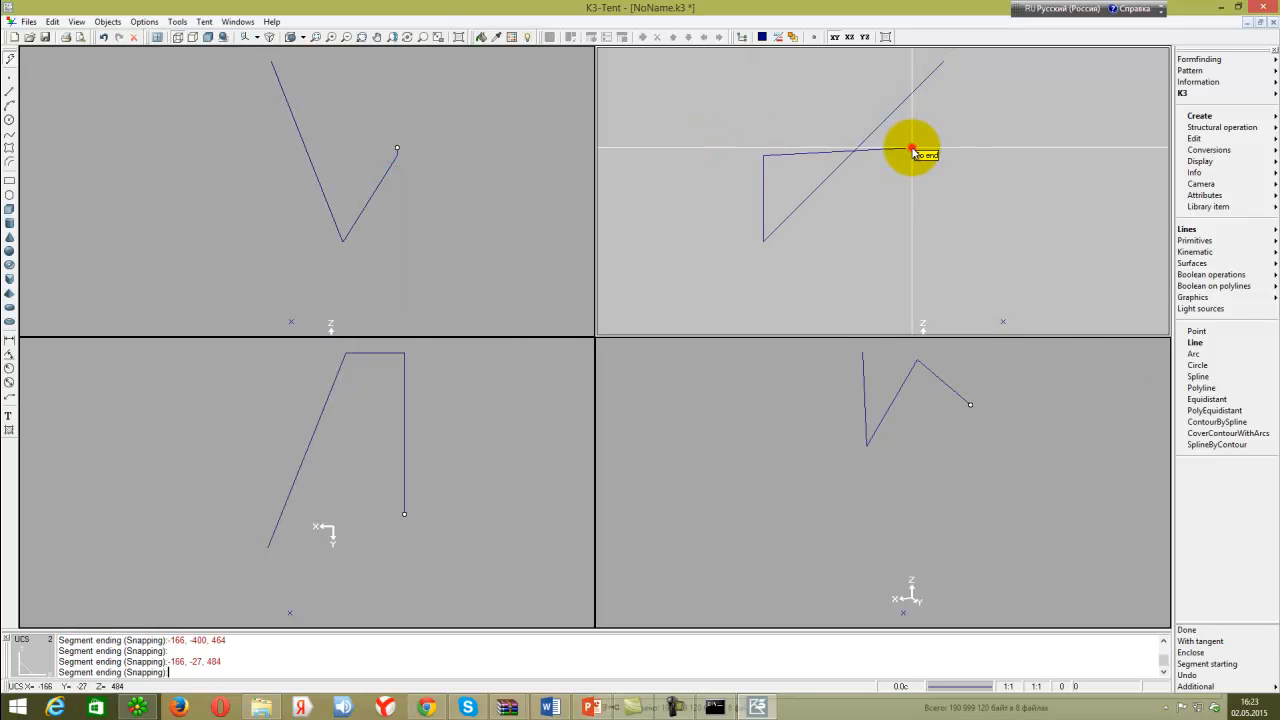
{"action": "left_click", "coordinate": [649, 427]}
{"action": "left_click", "coordinate": [906, 458]}
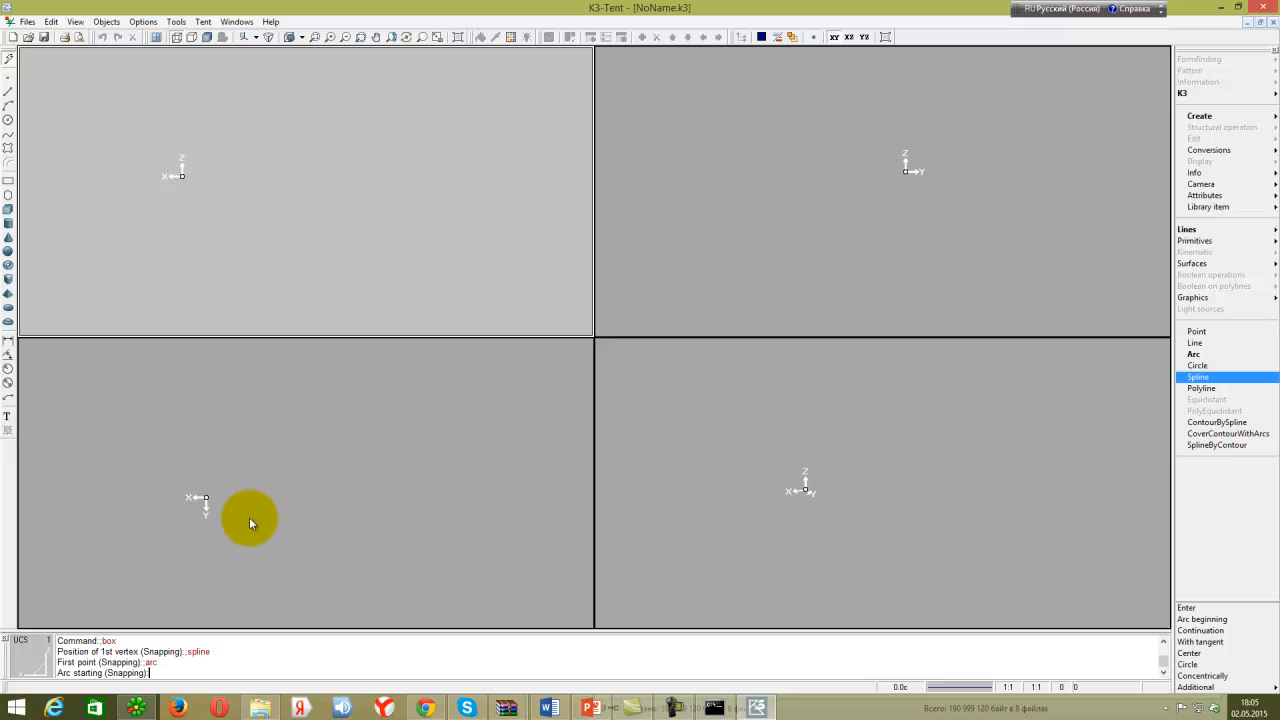
Draw a three-point arc in the XY viewport from about (-43, 136, 0) to (-633, -198, 0), passing through about (-165, -151, 0).
{"action": "left_click", "coordinate": [232, 539]}
{"action": "left_click", "coordinate": [223, 548]}
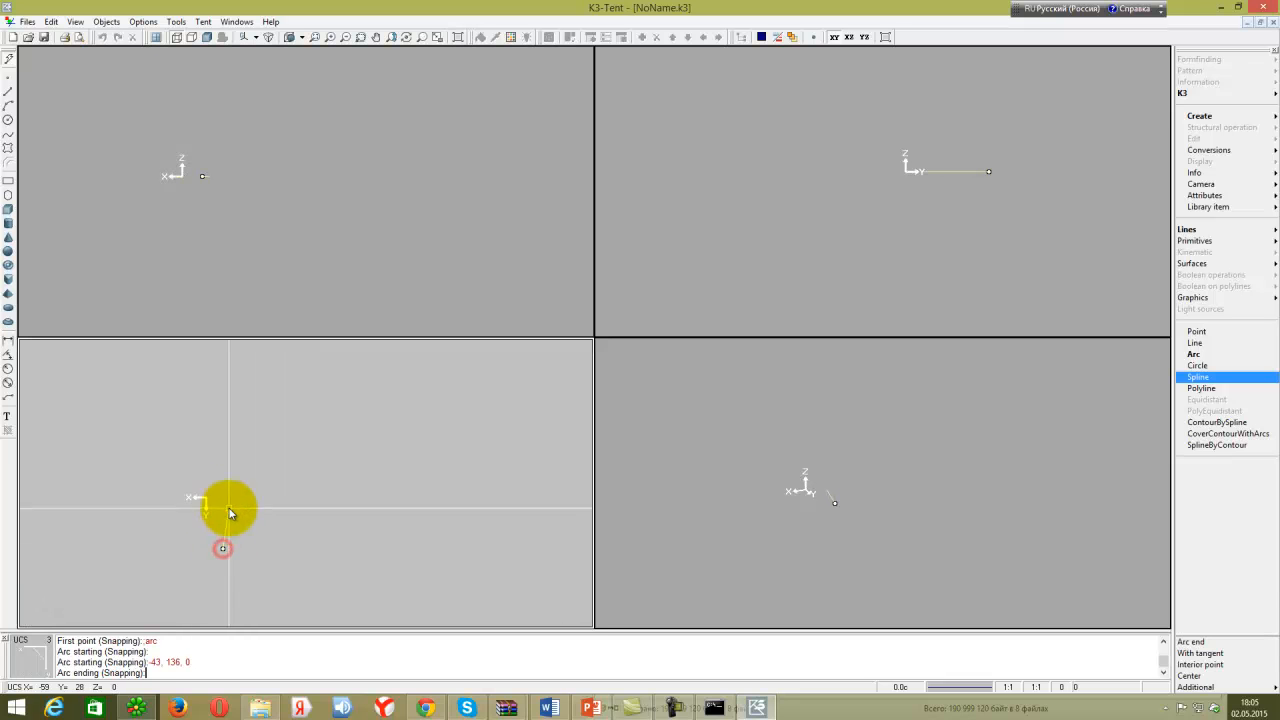
{"action": "left_click", "coordinate": [447, 425]}
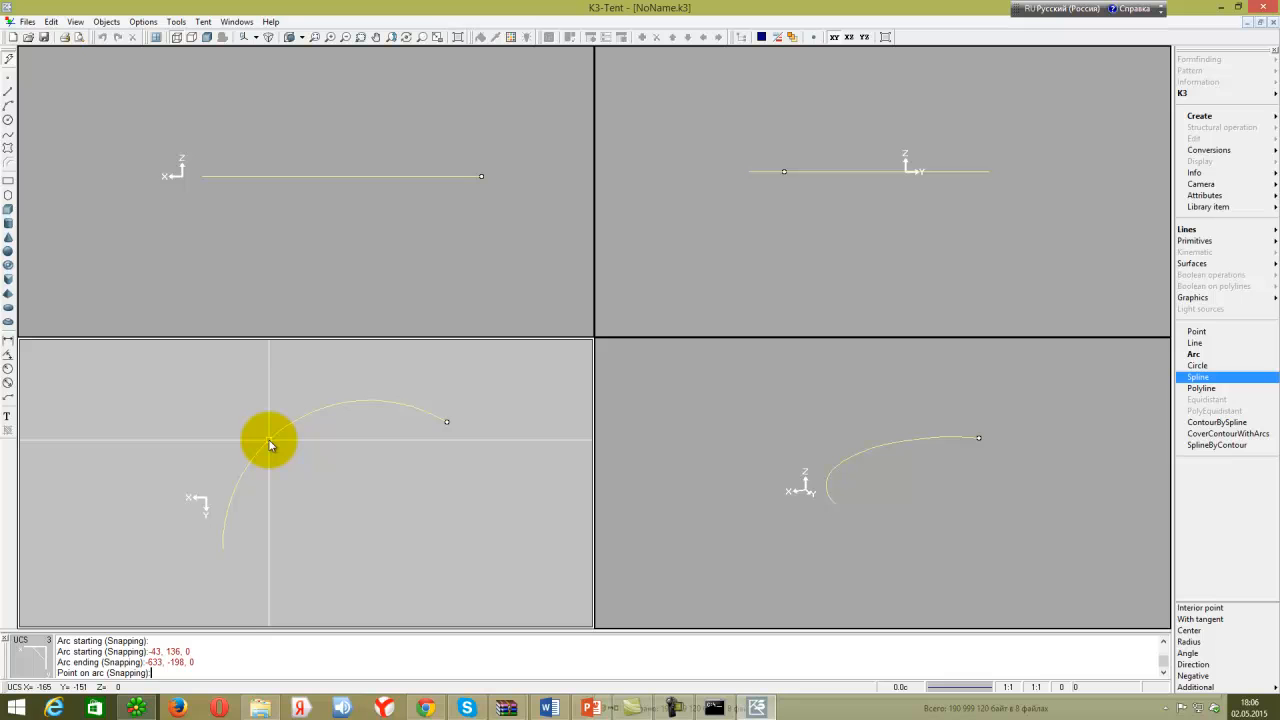
{"action": "left_click", "coordinate": [268, 443]}
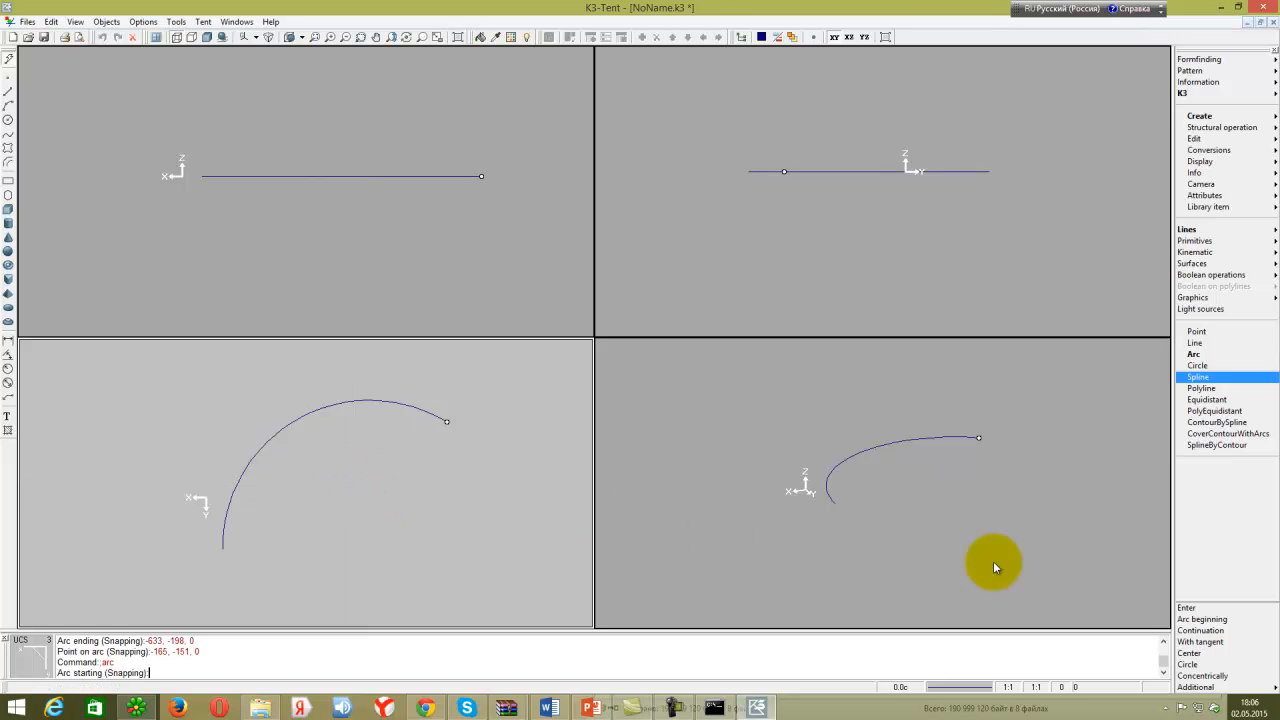
Draw a second arc by center at about (-259, 109, 0), starting at about (-208, -333, 0) and ending toward about (276, 271, 0).
{"action": "left_click", "coordinate": [1221, 655]}
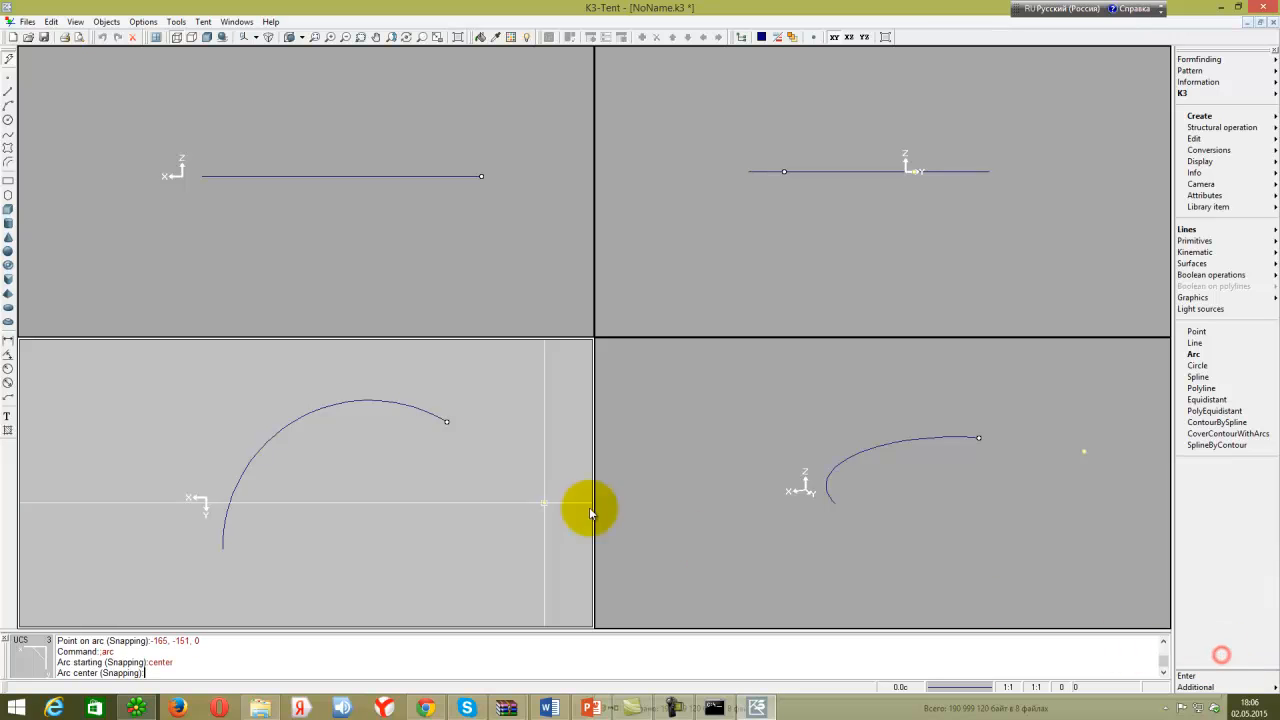
{"action": "left_click", "coordinate": [305, 541]}
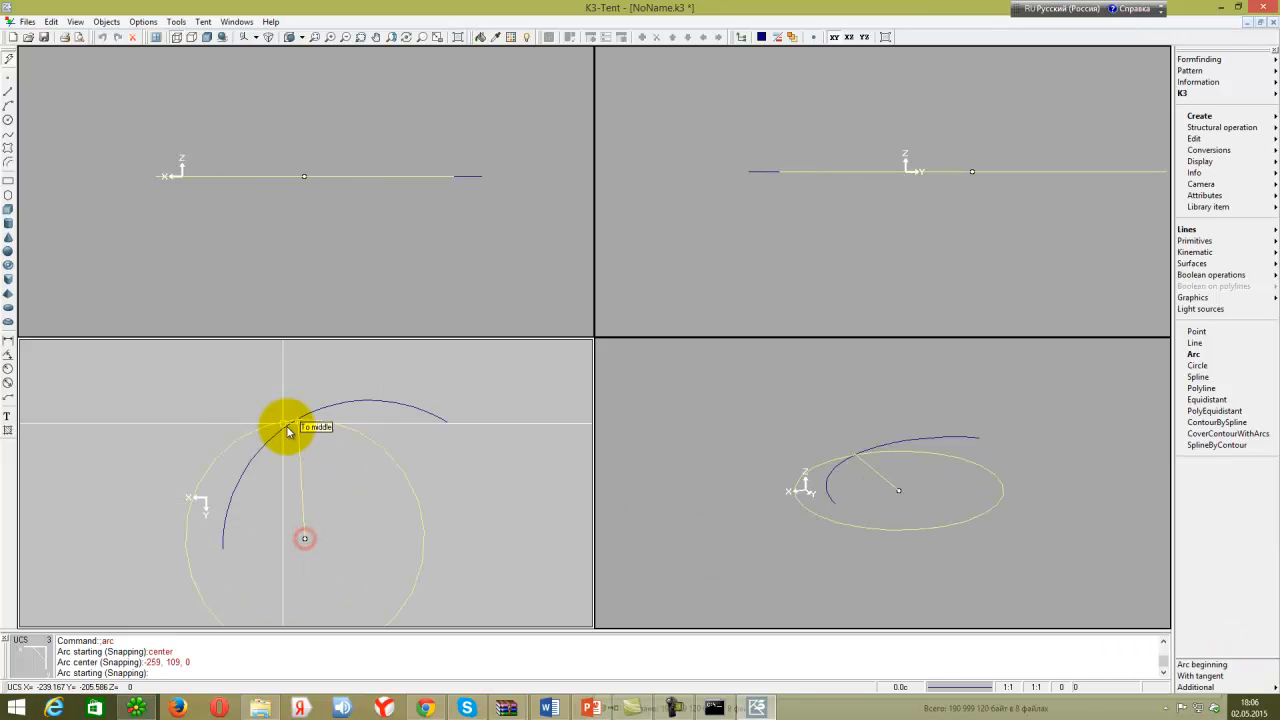
{"action": "left_click", "coordinate": [285, 370]}
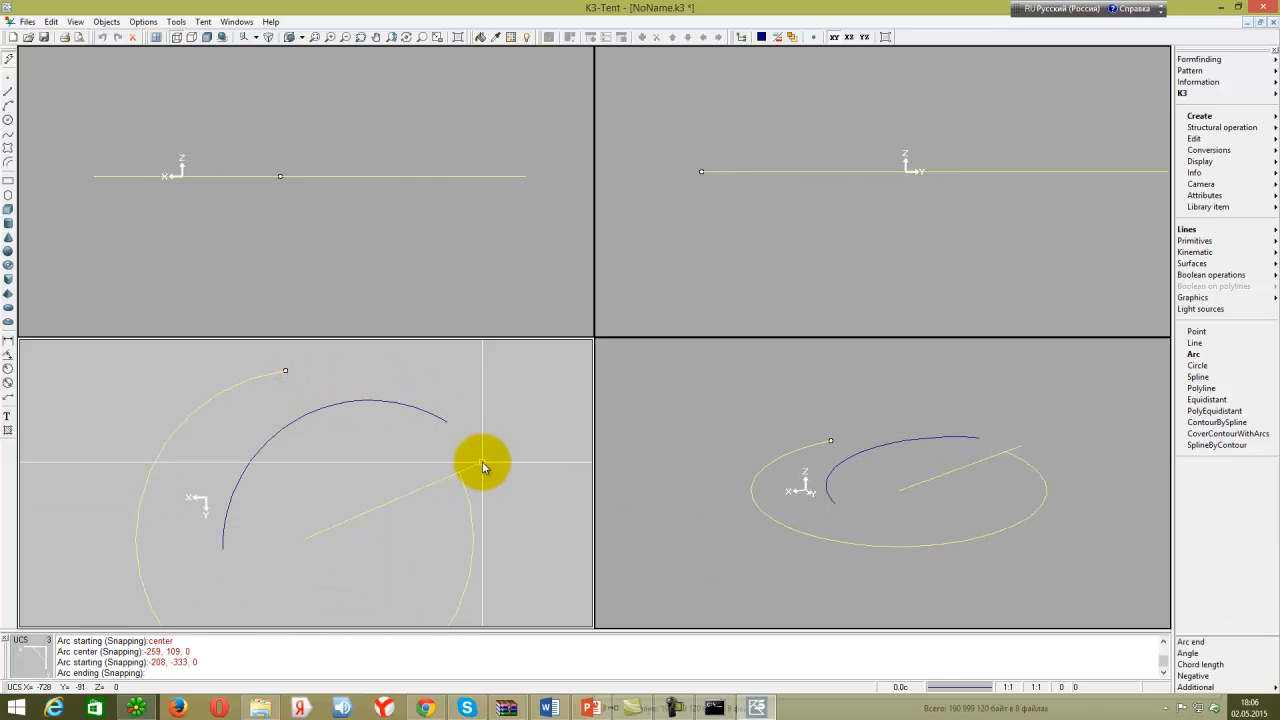
{"action": "left_click", "coordinate": [101, 599]}
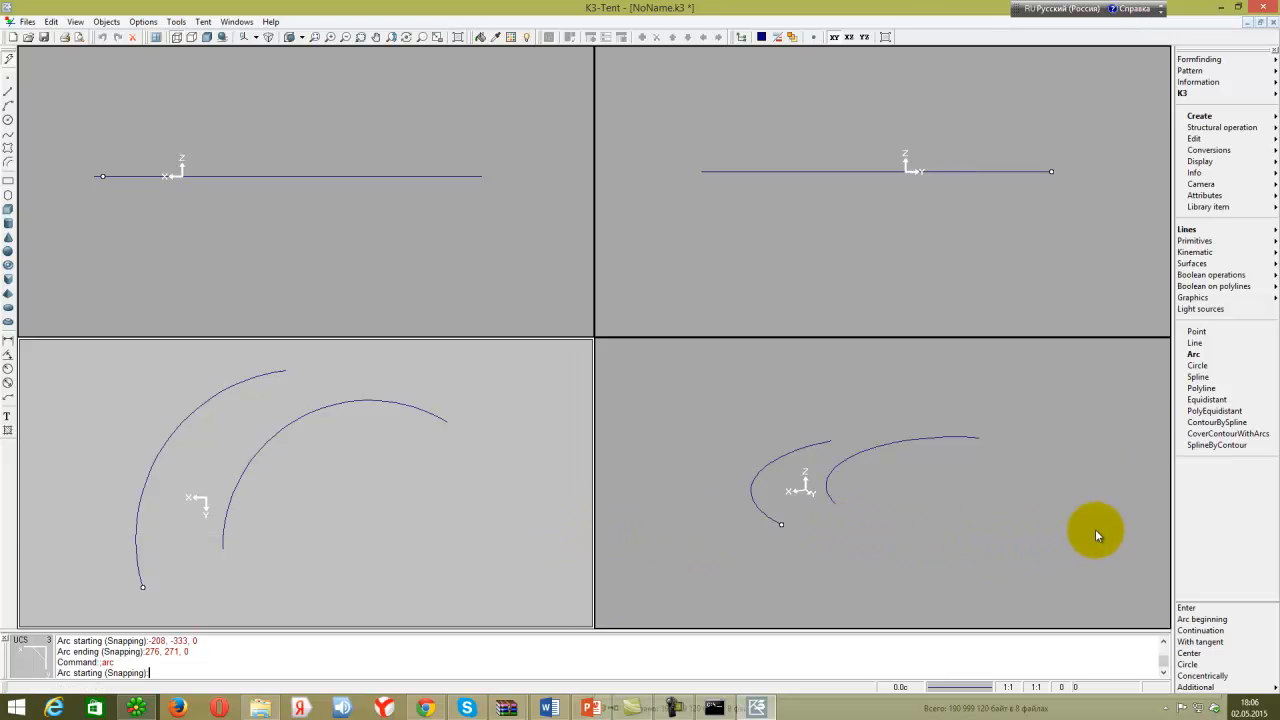
Draw a circle in the XZ viewport centered at about (21, 238, -86) with a radius of about 264.
{"action": "left_click", "coordinate": [1200, 366]}
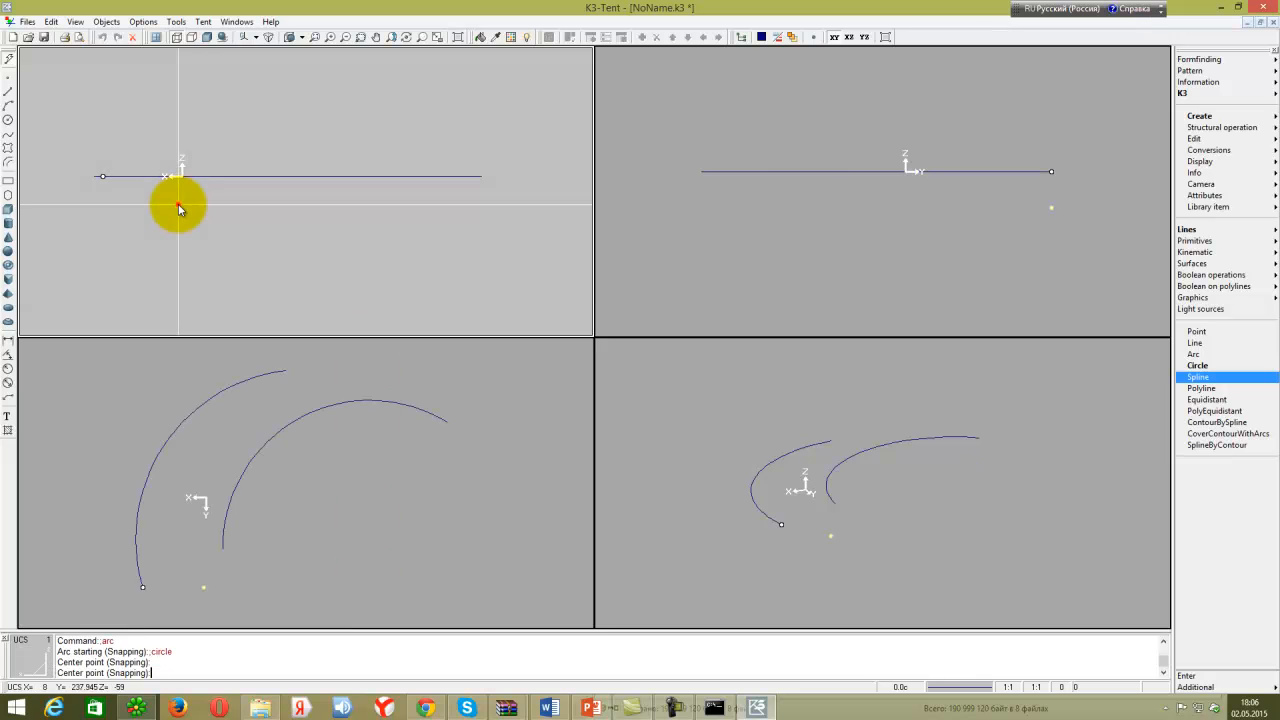
{"action": "left_click", "coordinate": [172, 218]}
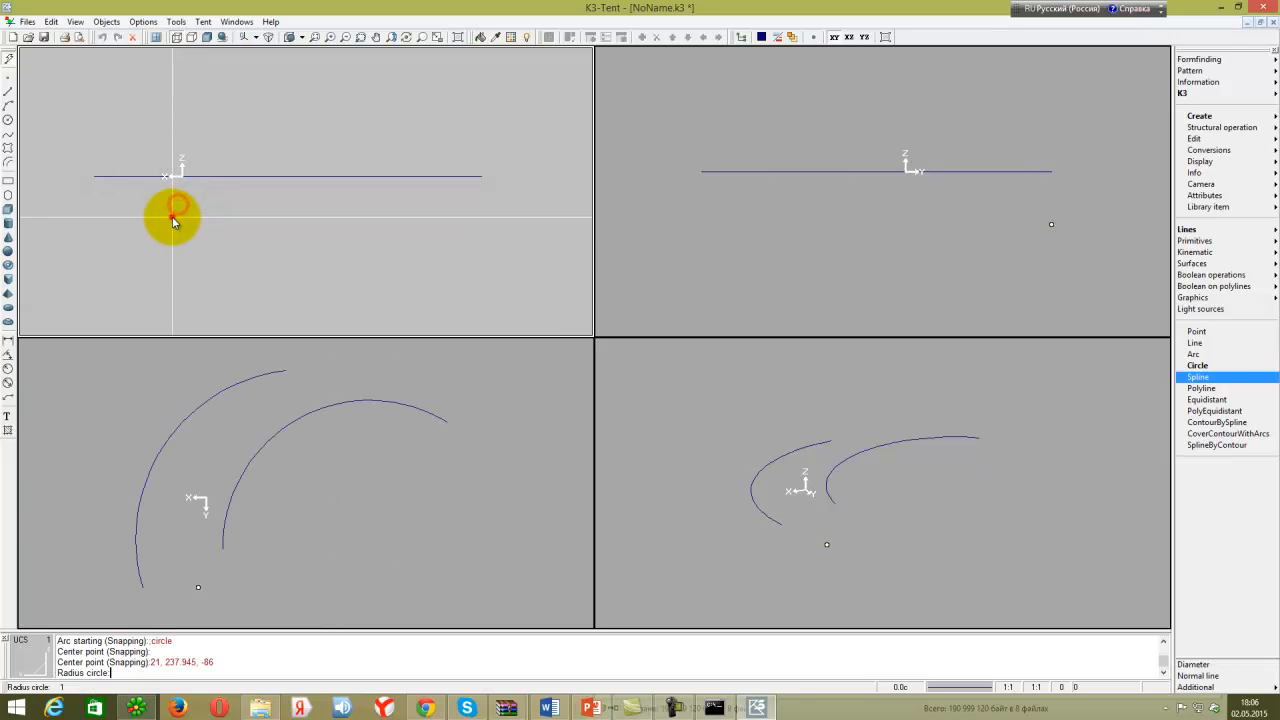
{"action": "left_click", "coordinate": [125, 104]}
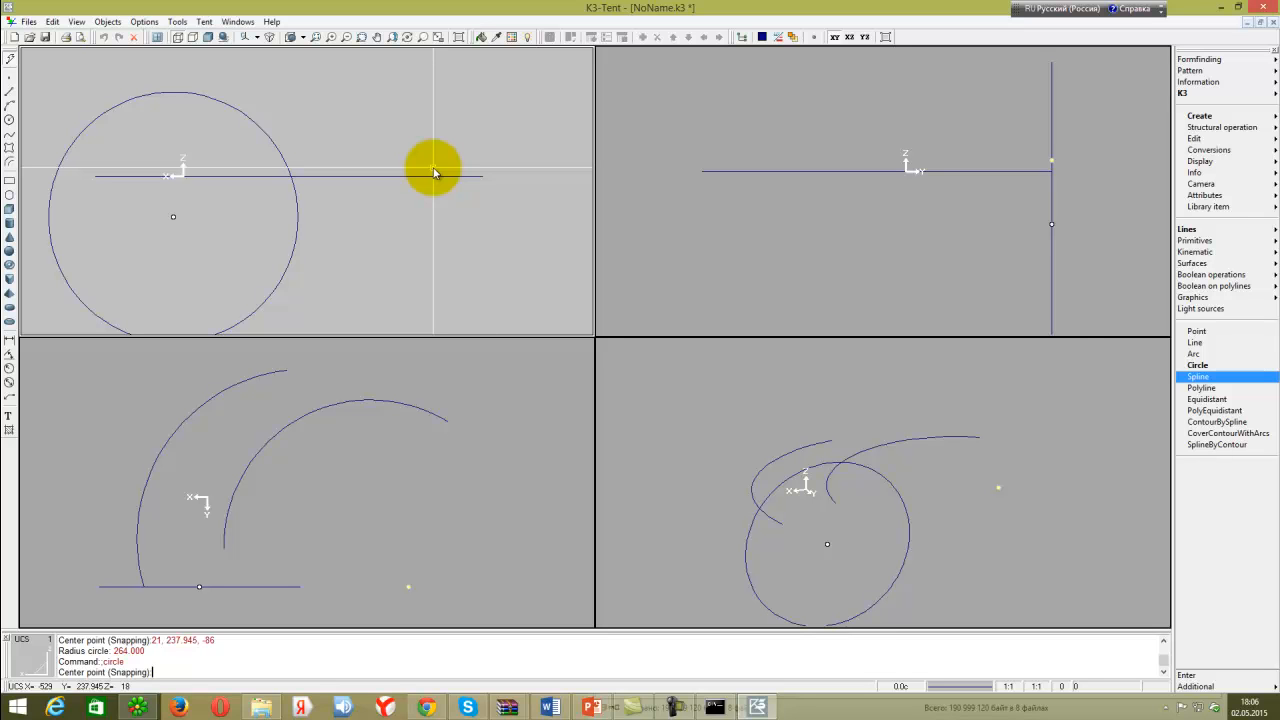
Draw a spline by points on the spline through seven points in the YZ viewport, ending at about (21, -23, -212).
{"action": "left_click", "coordinate": [1196, 376]}
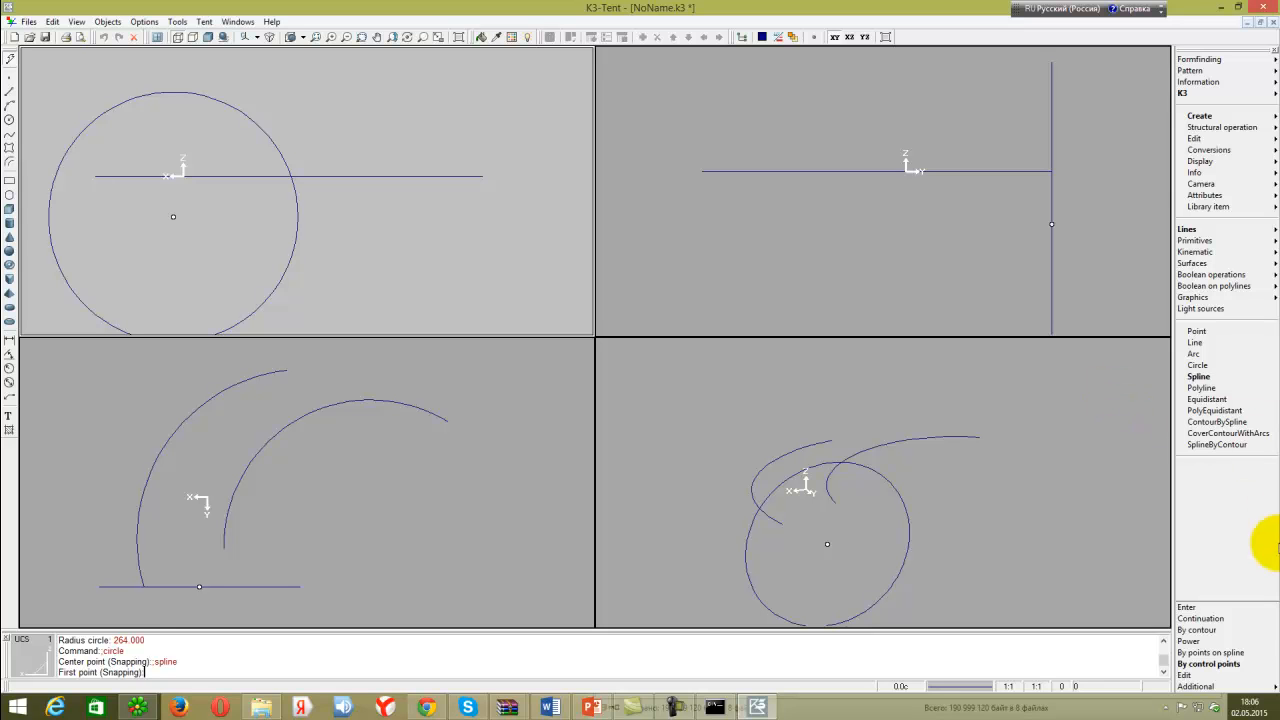
{"action": "left_click", "coordinate": [1225, 655]}
{"action": "left_click", "coordinate": [1210, 664]}
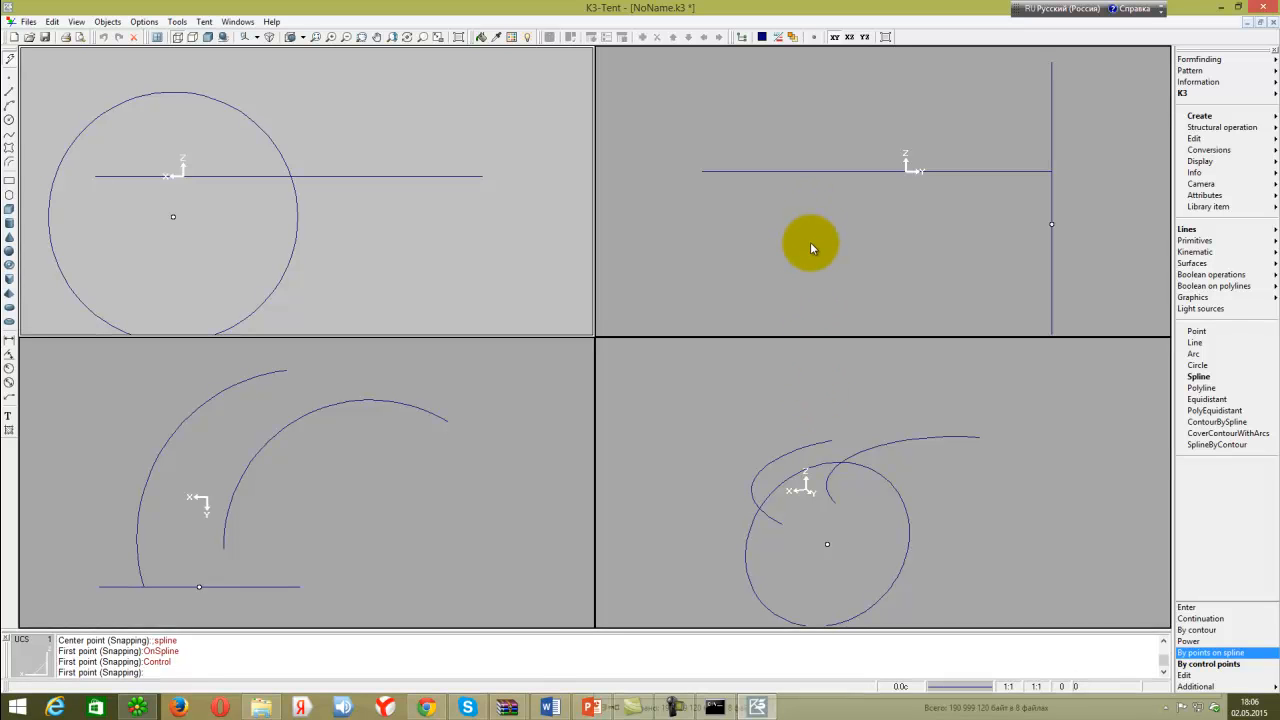
{"action": "left_click", "coordinate": [689, 262]}
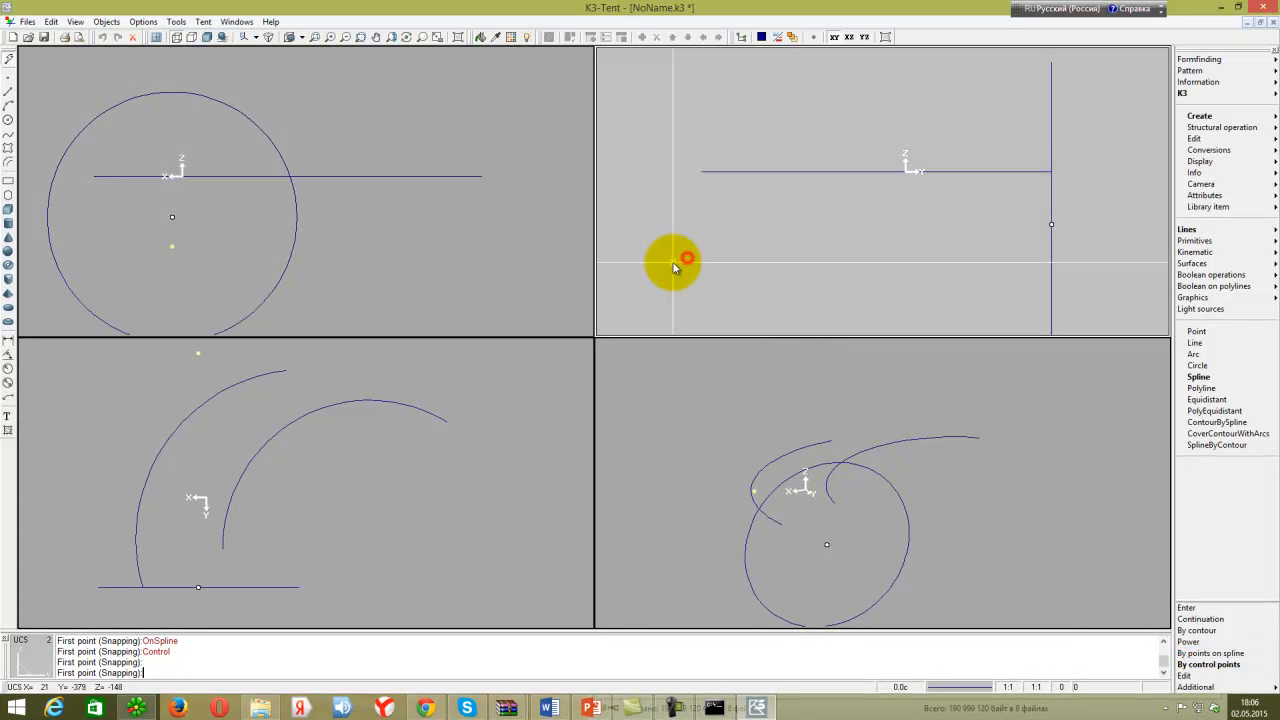
{"action": "left_click", "coordinate": [1212, 652]}
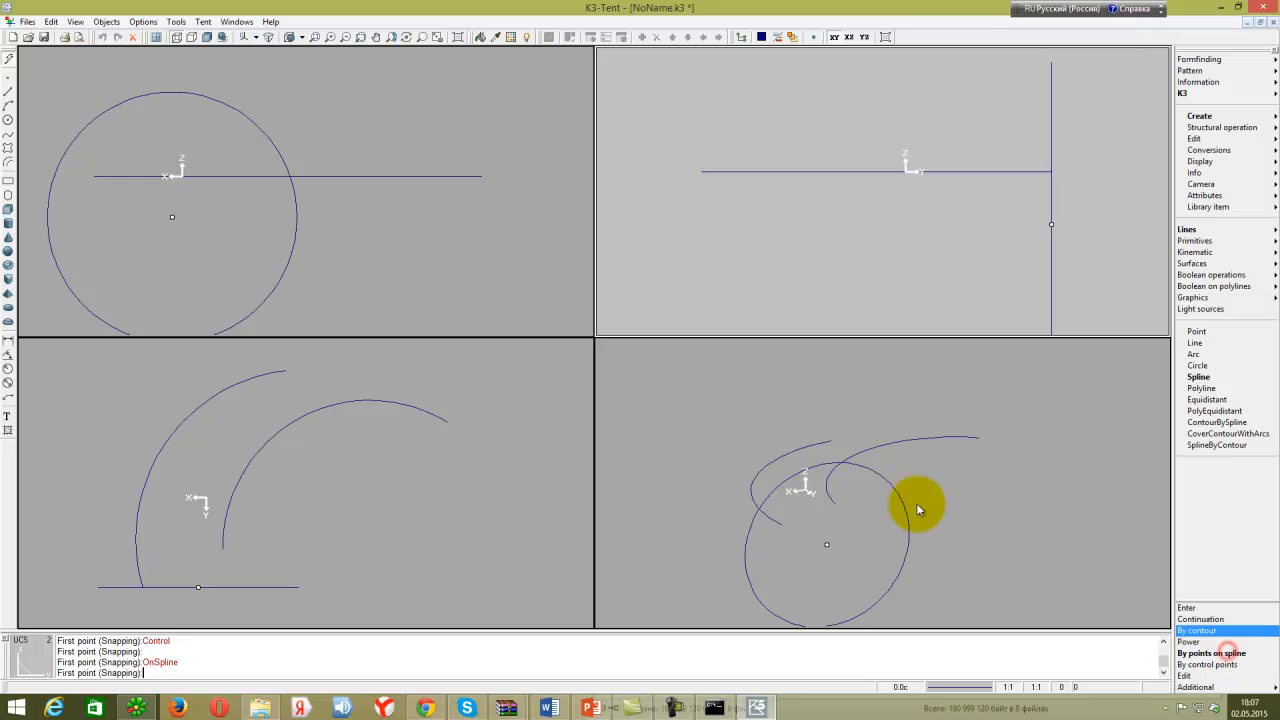
{"action": "left_click", "coordinate": [659, 256]}
{"action": "left_click", "coordinate": [721, 148]}
{"action": "left_click", "coordinate": [899, 133]}
{"action": "left_click", "coordinate": [1018, 133]}
{"action": "left_click", "coordinate": [1127, 88]}
{"action": "left_click", "coordinate": [1105, 226]}
{"action": "left_click", "coordinate": [891, 302]}
{"action": "right_click", "coordinate": [740, 262]}
{"action": "left_click", "coordinate": [773, 270]}
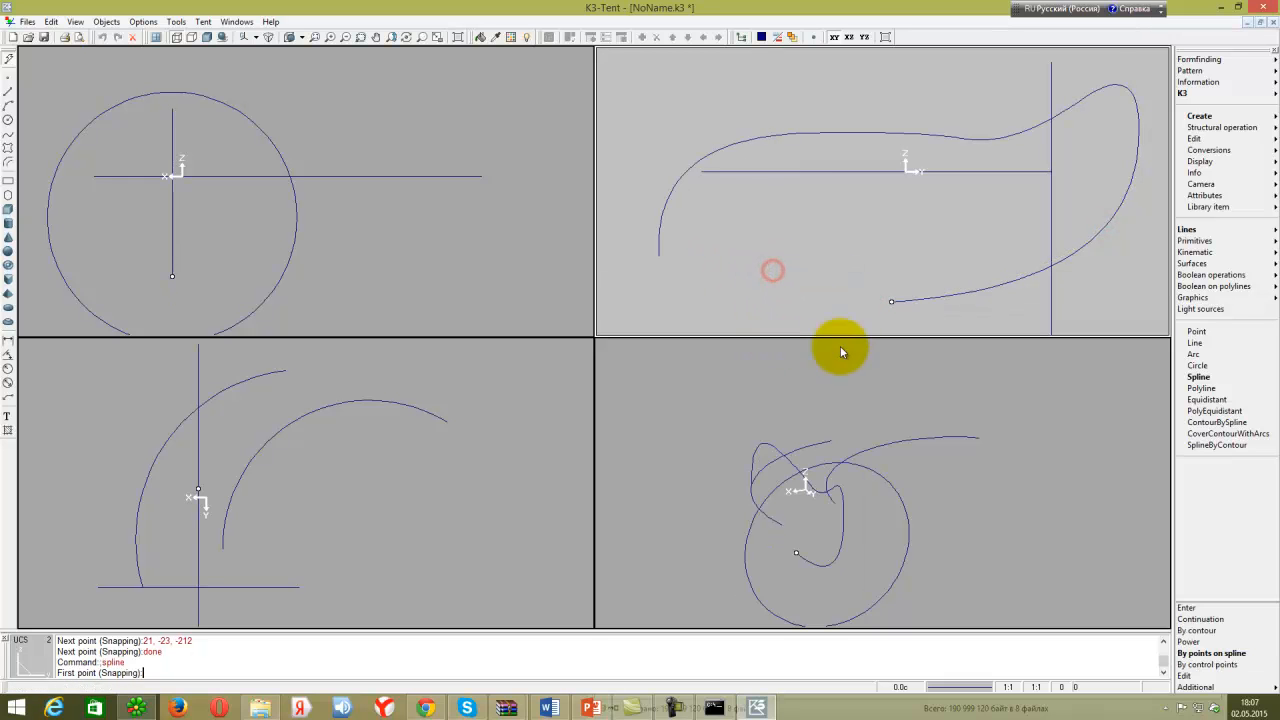
Draw a second spline by control points in the YZ viewport with seven points, ending at about (21, 132, -69).
{"action": "left_click", "coordinate": [1213, 664]}
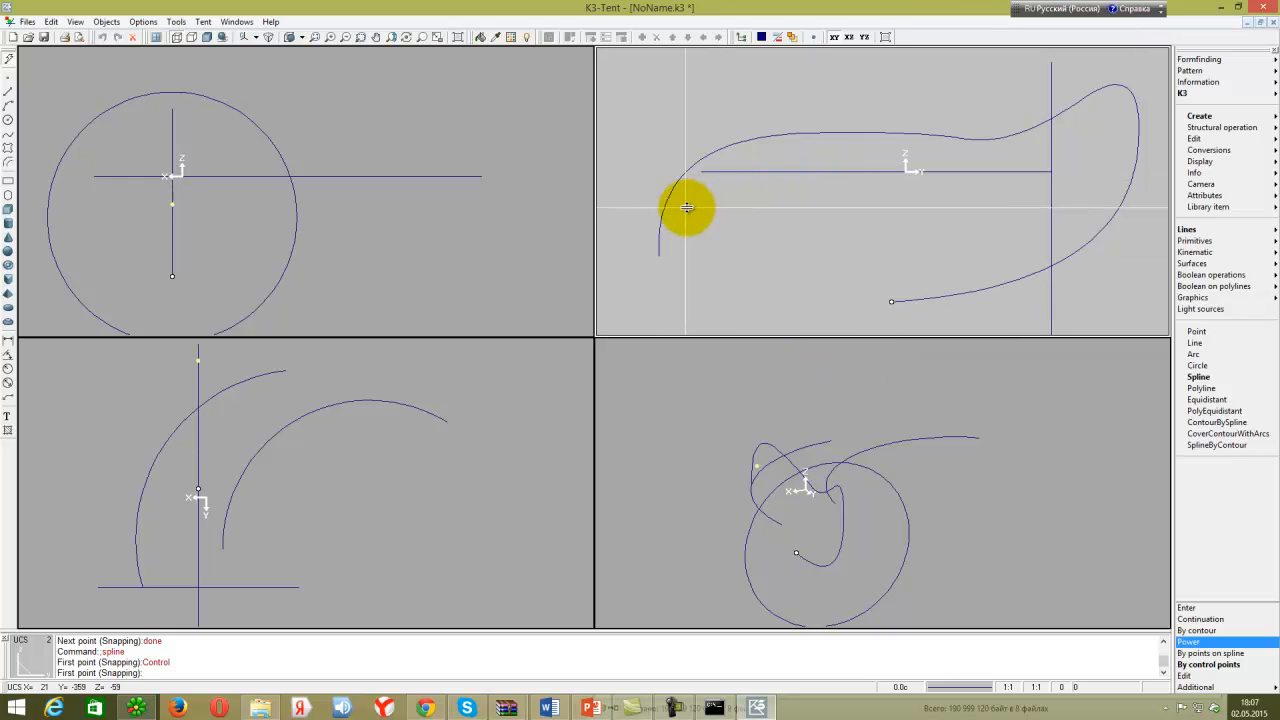
{"action": "left_click", "coordinate": [685, 247]}
{"action": "left_click", "coordinate": [685, 76]}
{"action": "left_click", "coordinate": [810, 60]}
{"action": "left_click", "coordinate": [907, 80]}
{"action": "left_click", "coordinate": [966, 120]}
{"action": "left_click", "coordinate": [979, 164]}
{"action": "left_click", "coordinate": [986, 213]}
{"action": "right_click", "coordinate": [999, 224]}
{"action": "left_click", "coordinate": [1021, 229]}
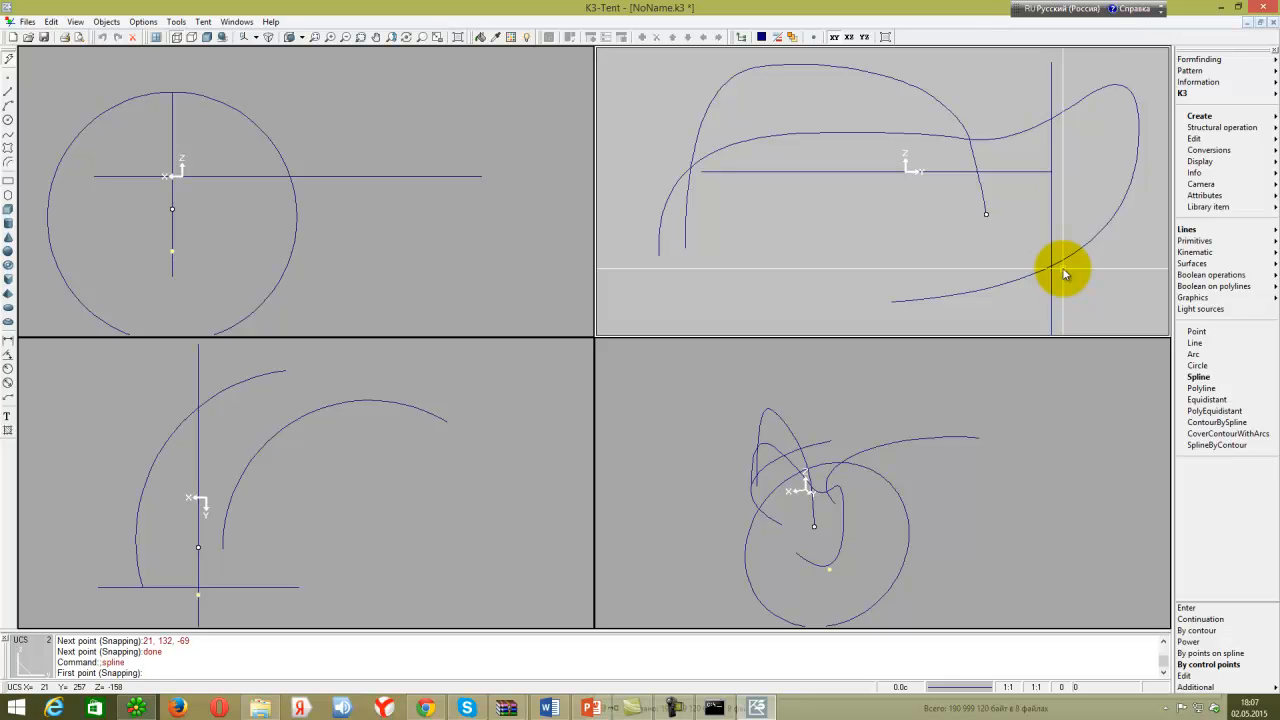
Draw a rectangle primitive in the XY viewport from about (-302, 53, -69) to about (-897, -291, -69).
{"action": "left_click", "coordinate": [1220, 242]}
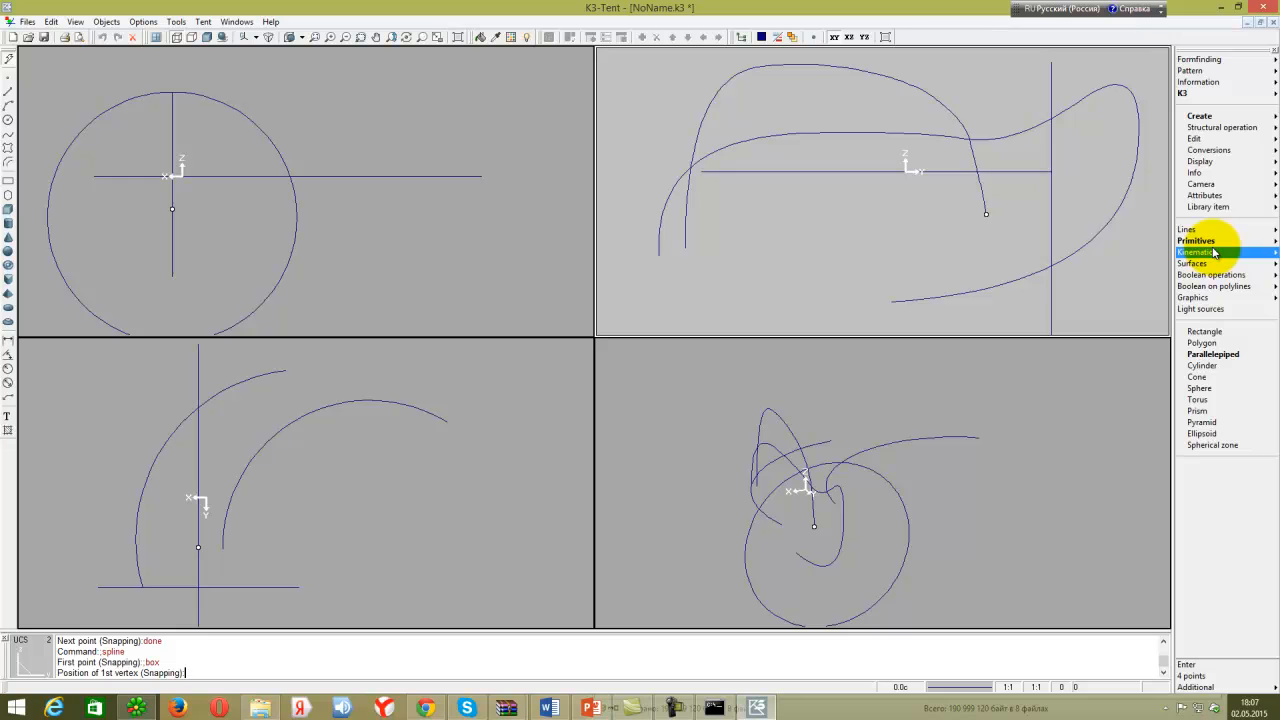
{"action": "left_click", "coordinate": [1205, 331]}
{"action": "left_click", "coordinate": [1221, 356]}
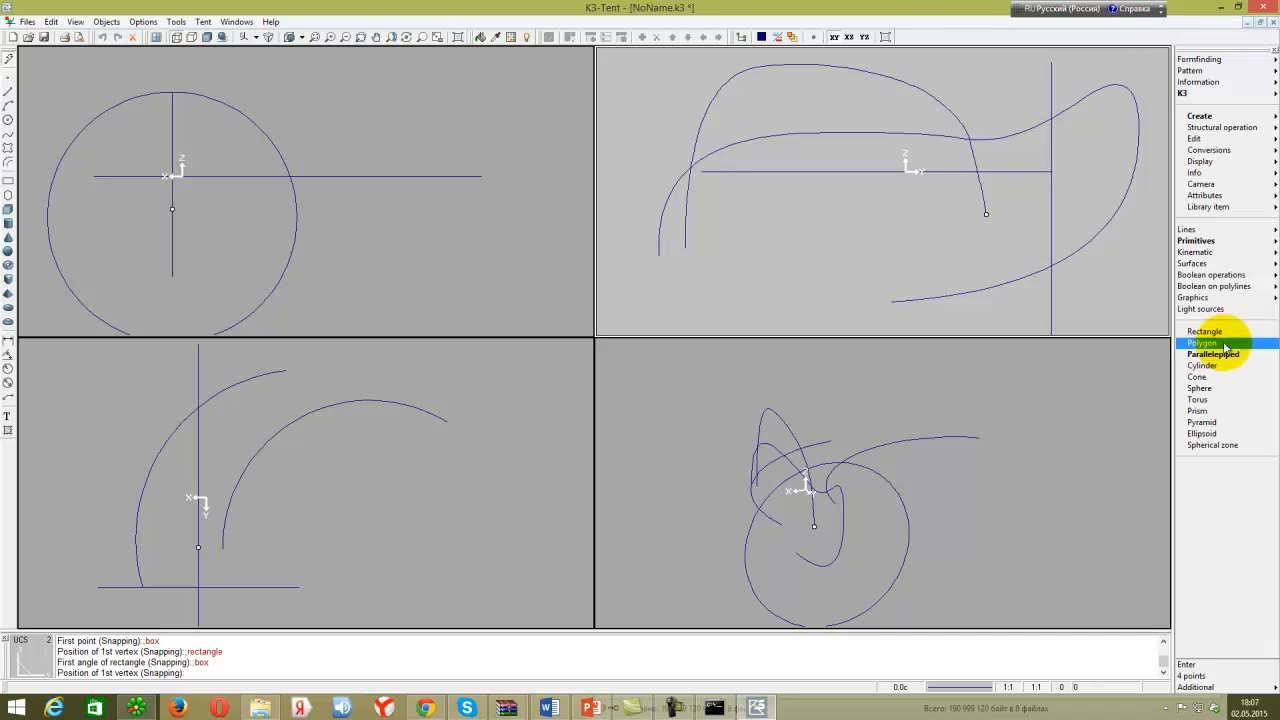
{"action": "left_click", "coordinate": [1224, 333]}
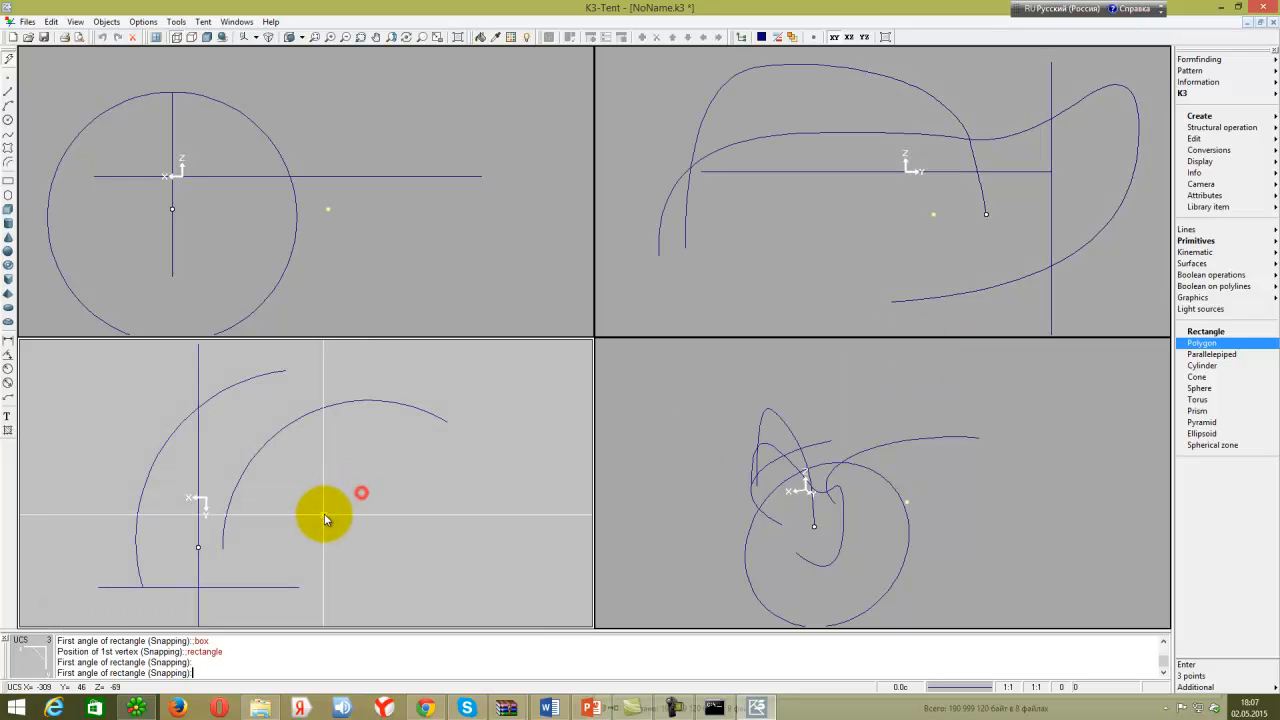
{"action": "left_click", "coordinate": [320, 517]}
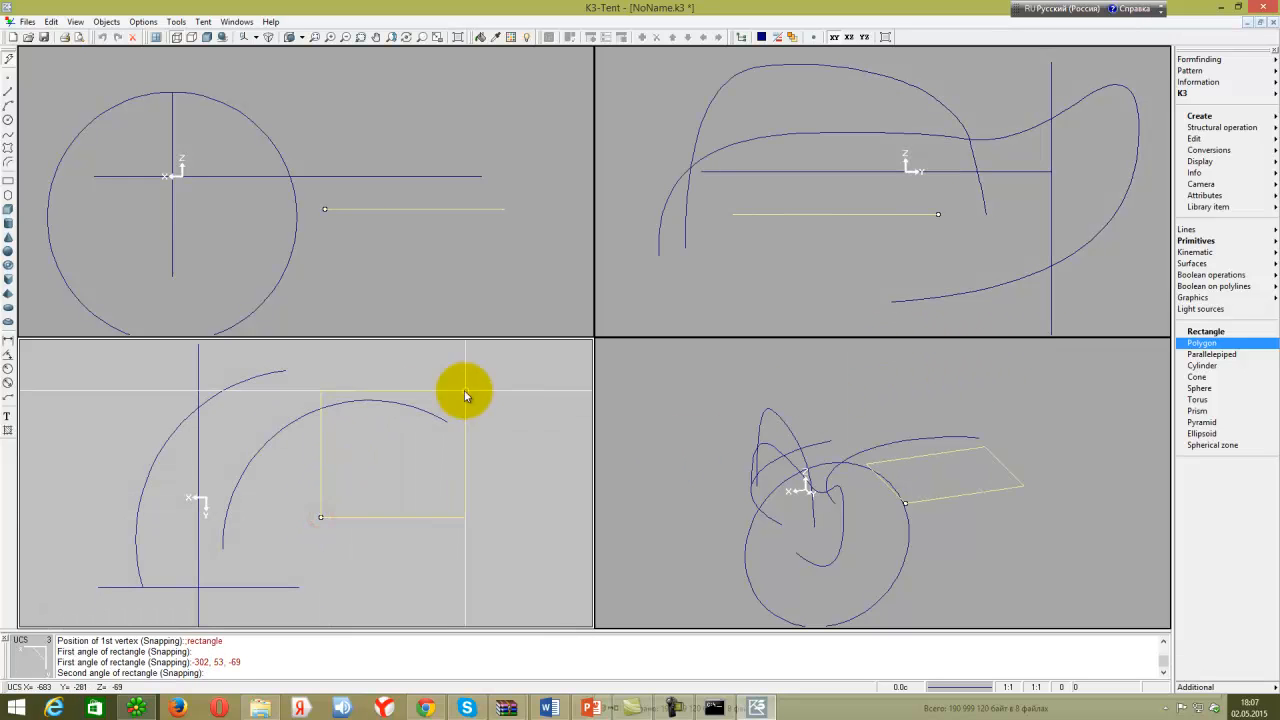
{"action": "left_click", "coordinate": [547, 389]}
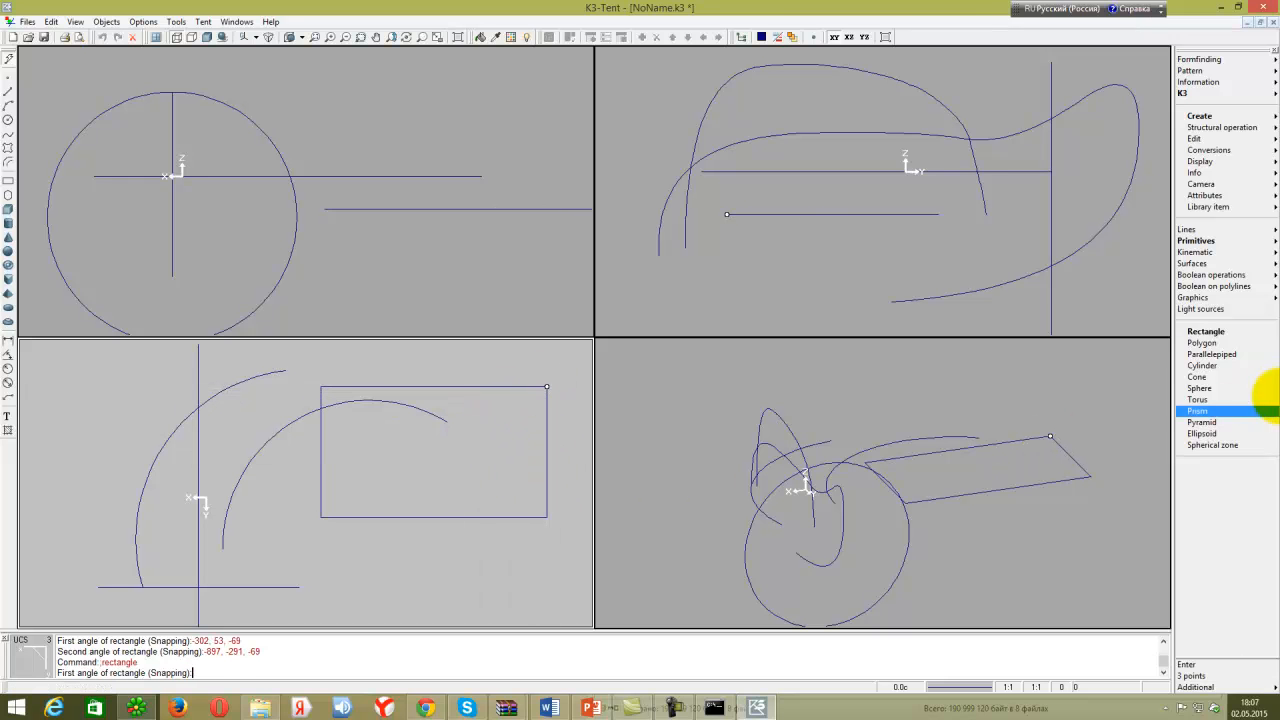
Draw a parallelepiped from about (-168, 174, -69), with its opposite base corner in the XY viewport and its height picked in the XZ viewport.
{"action": "left_click", "coordinate": [1210, 354]}
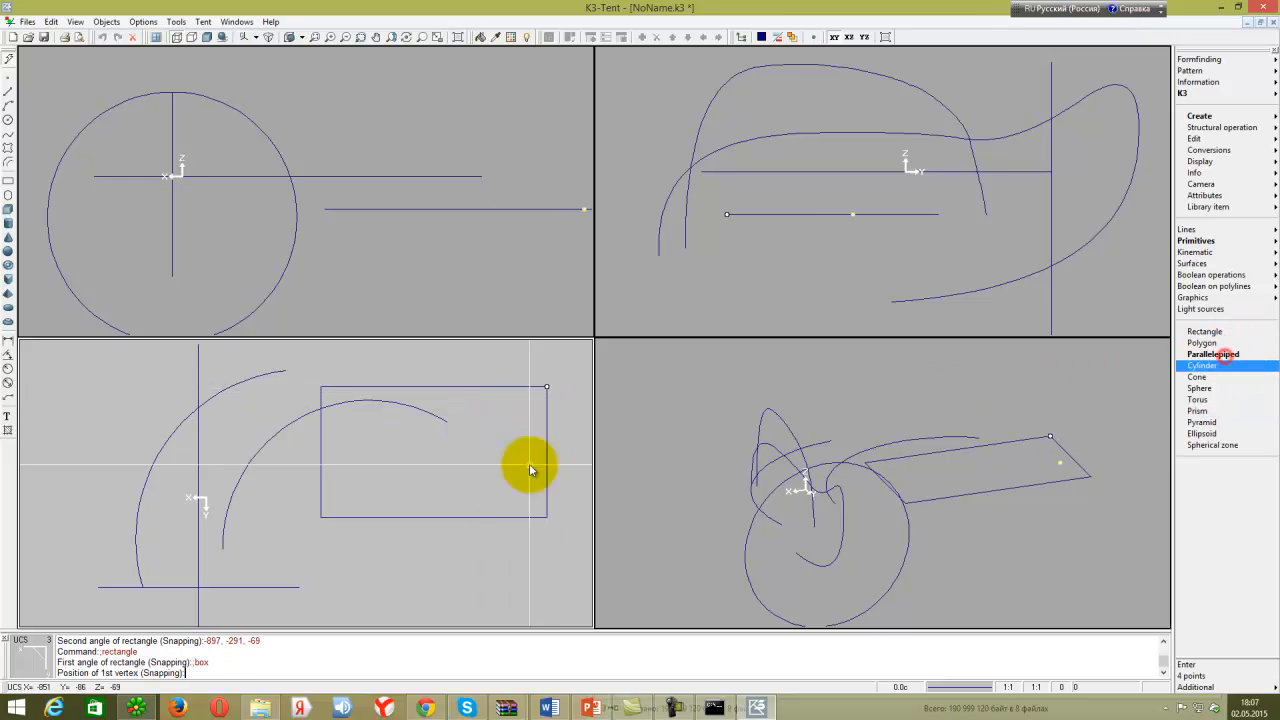
{"action": "left_click", "coordinate": [270, 556]}
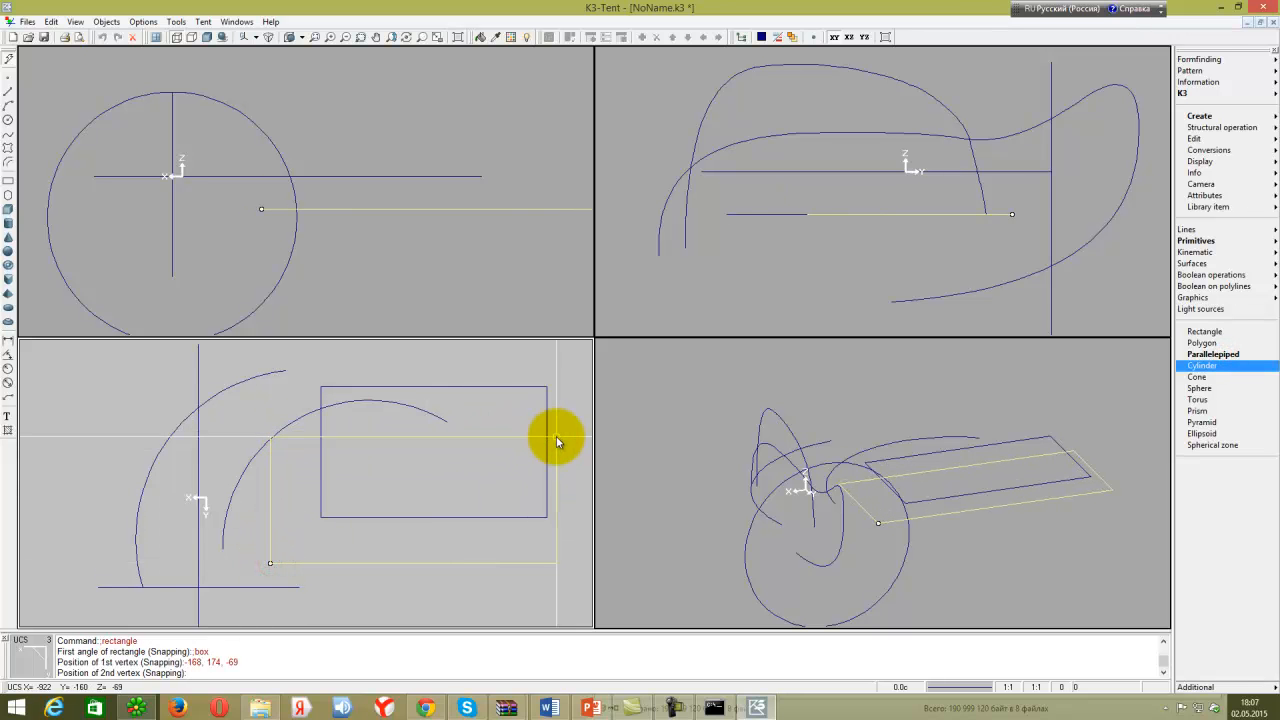
{"action": "left_click", "coordinate": [548, 428]}
{"action": "left_click", "coordinate": [531, 68]}
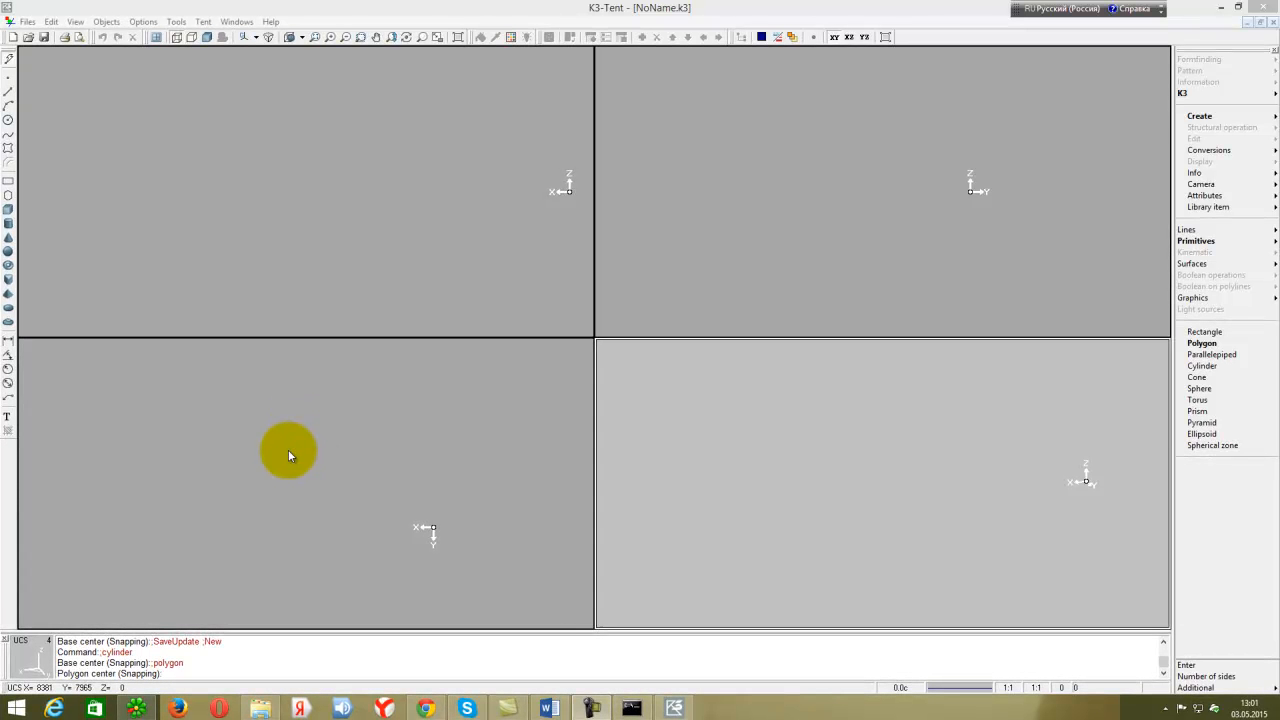
Draw a 6-sided polygon in the XY viewport centered at about (6484, -2643, 0) with a vertex at about (11007, -4140, 0).
{"action": "left_click", "coordinate": [288, 452]}
{"action": "left_click", "coordinate": [288, 470]}
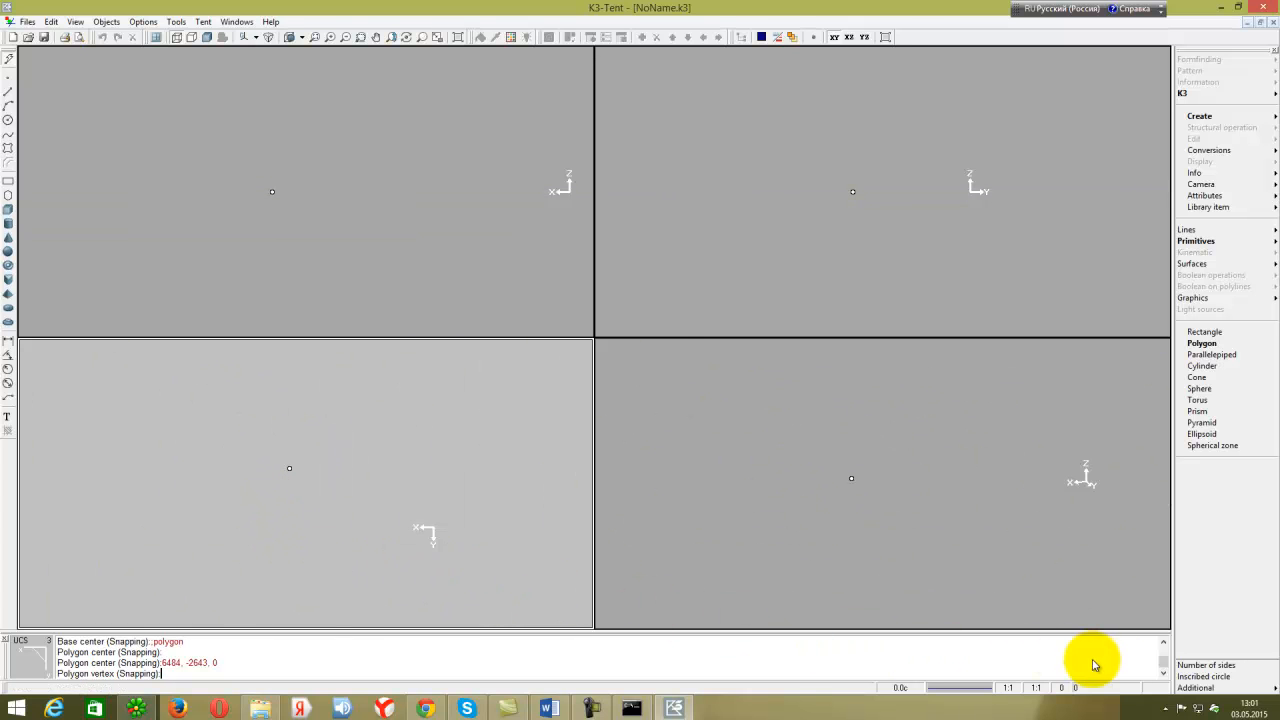
{"action": "left_click", "coordinate": [1205, 665]}
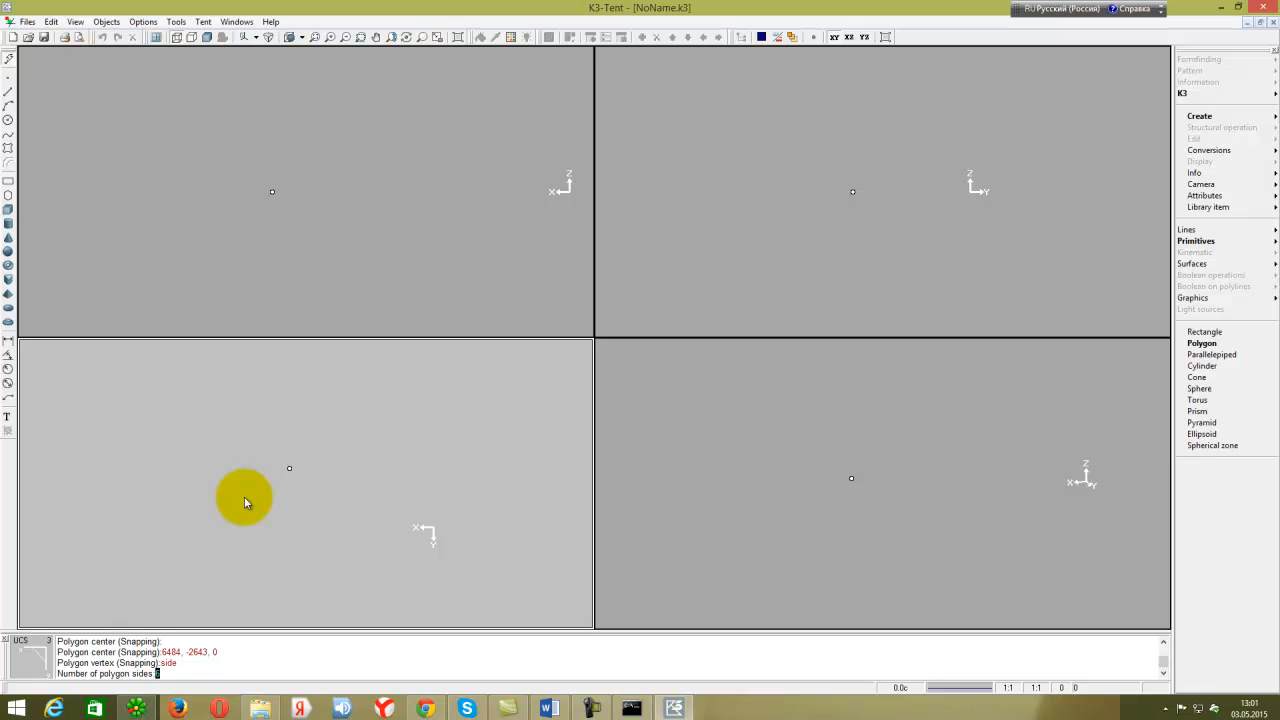
{"action": "key", "text": "Return"}
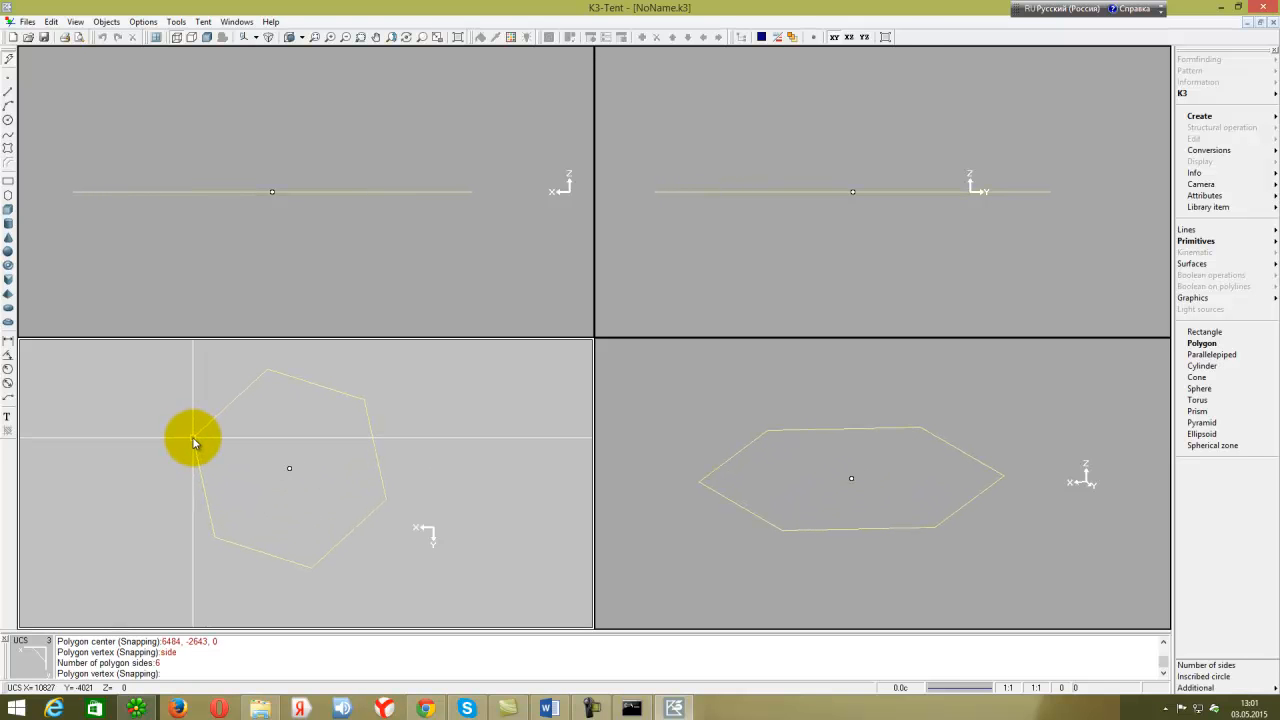
{"action": "left_click", "coordinate": [189, 437]}
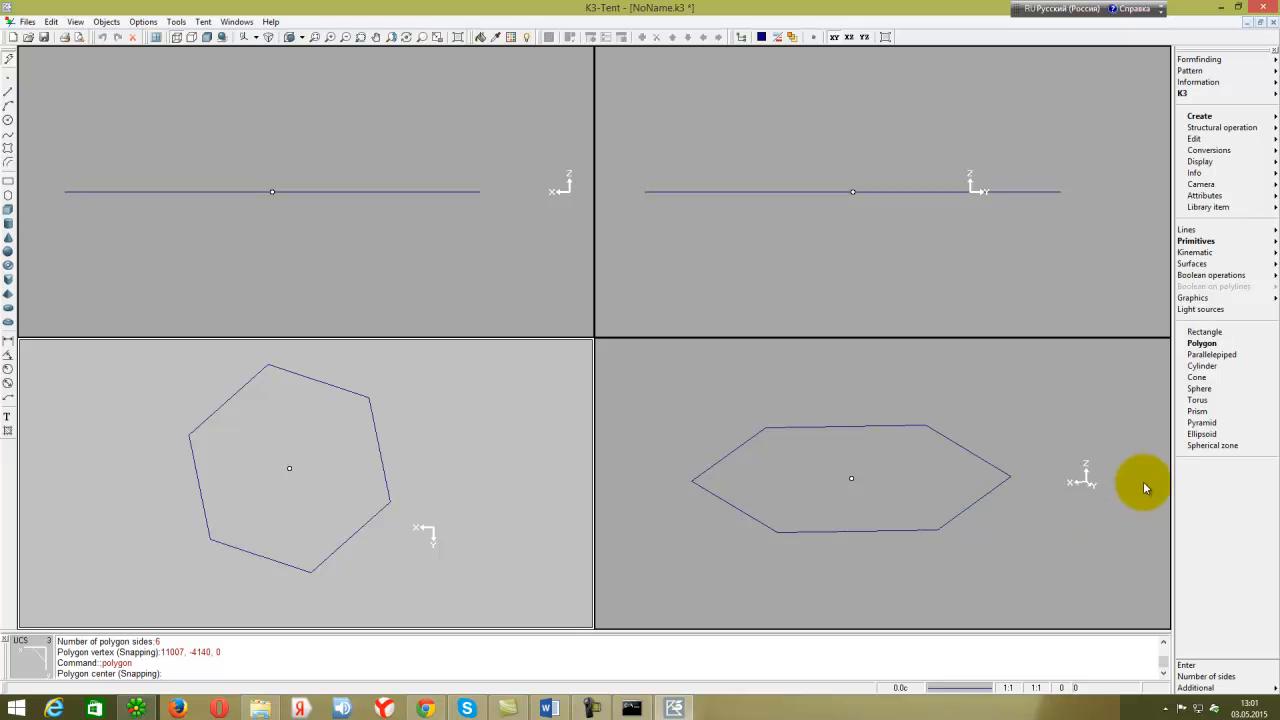
Create a cylinder with base centers at about (-197, 2540, 0) and (-3492, -5668, 0), picking its radius freehand in the XY viewport.
{"action": "left_click", "coordinate": [1219, 367]}
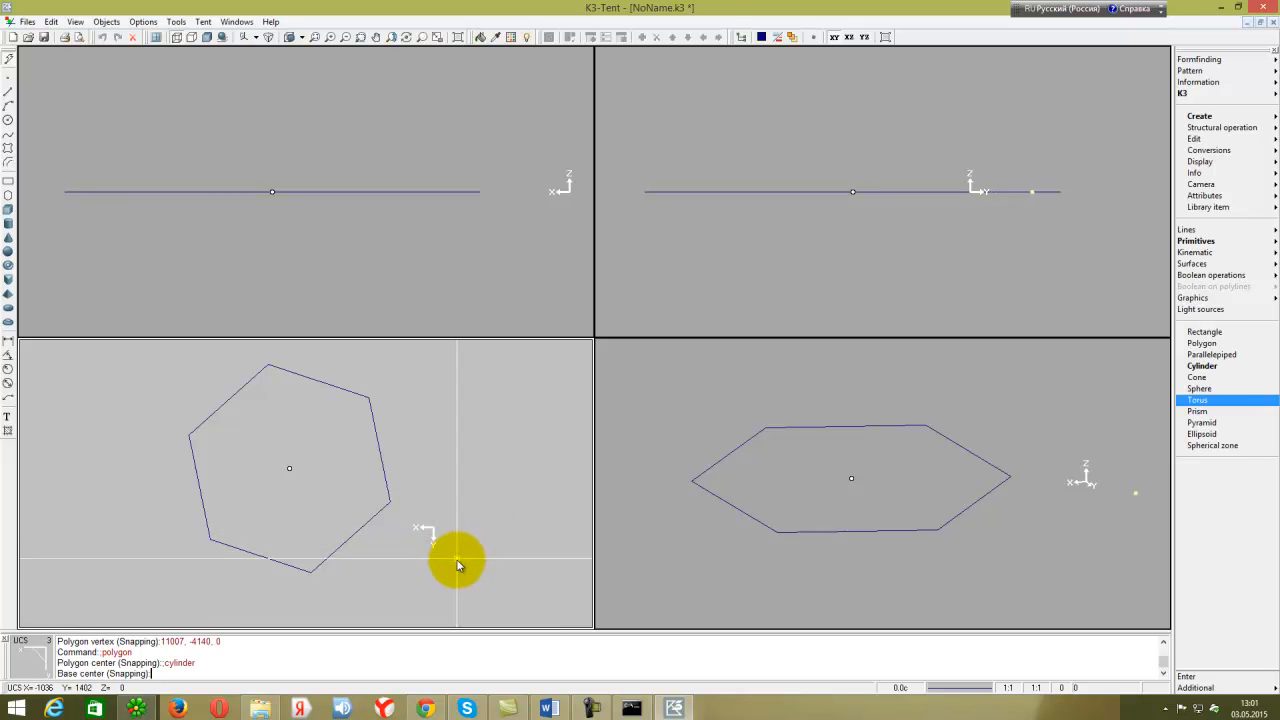
{"action": "left_click", "coordinate": [438, 583]}
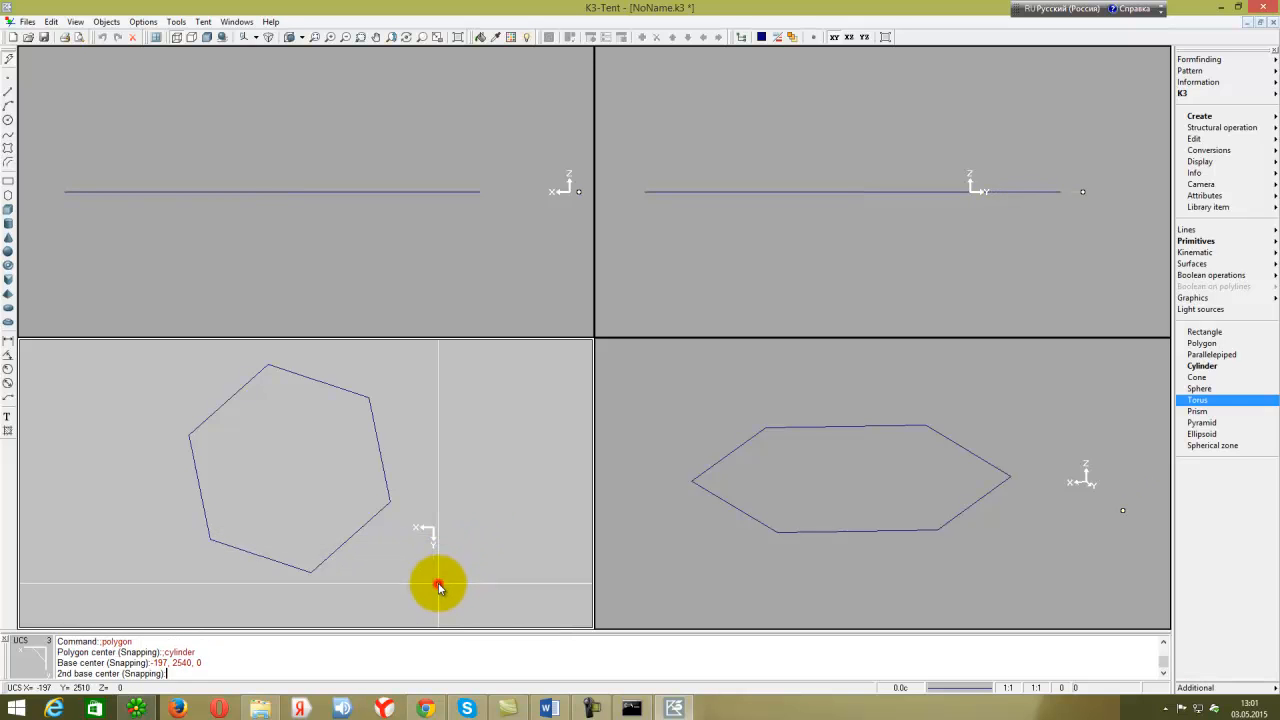
{"action": "left_click", "coordinate": [510, 400]}
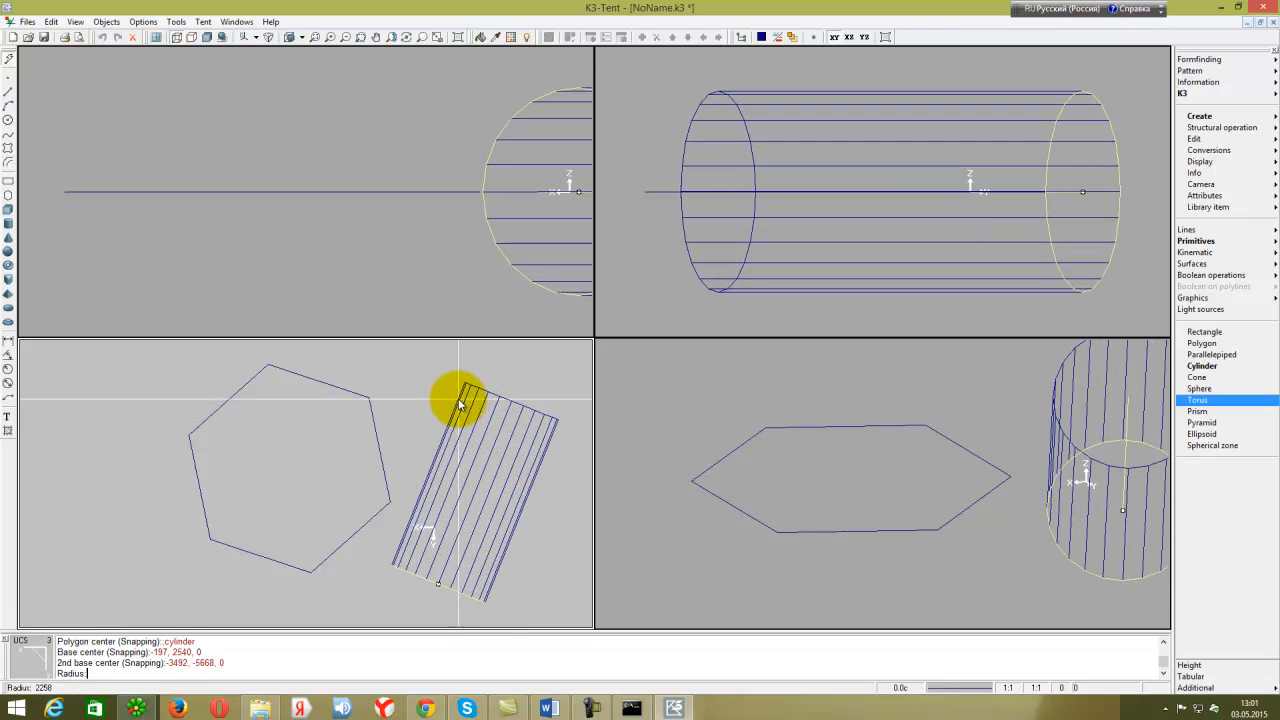
{"action": "left_click", "coordinate": [452, 400]}
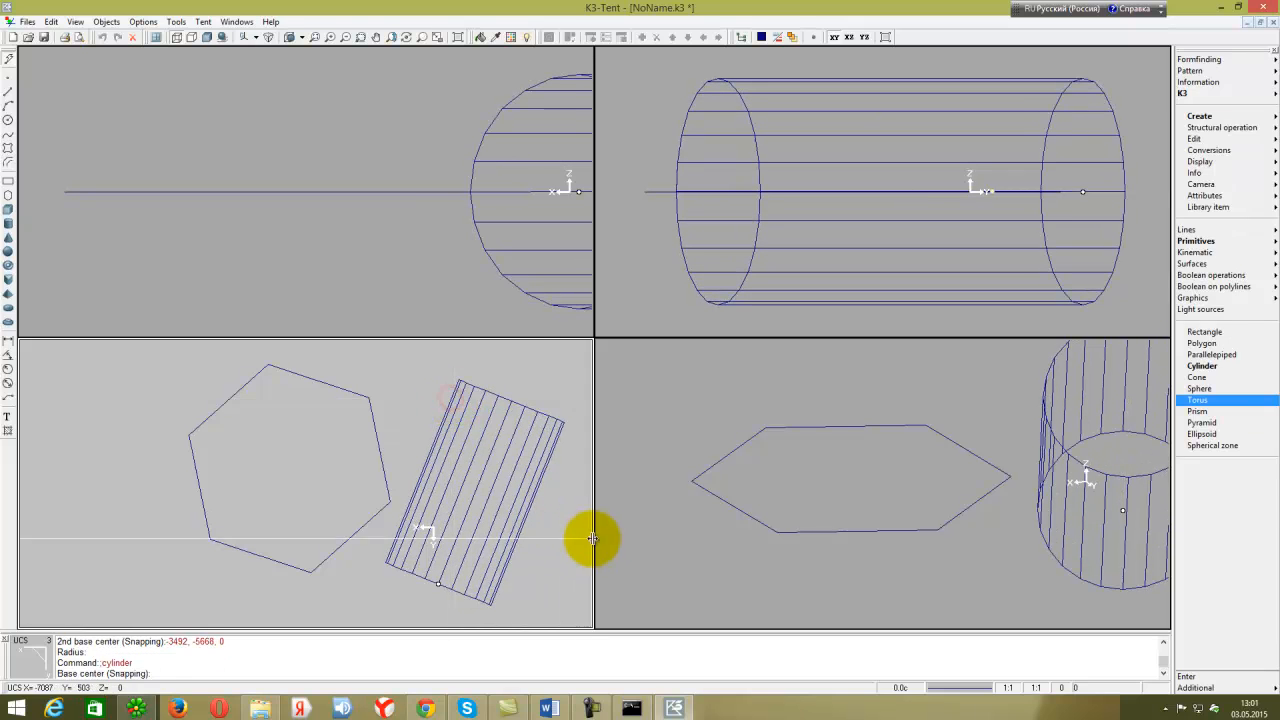
Create a truncated cone in the XZ viewport from about (6962, 2540, -1823) to (5452, 2540, 2287), with the second base wider than the first.
{"action": "left_click", "coordinate": [1197, 378]}
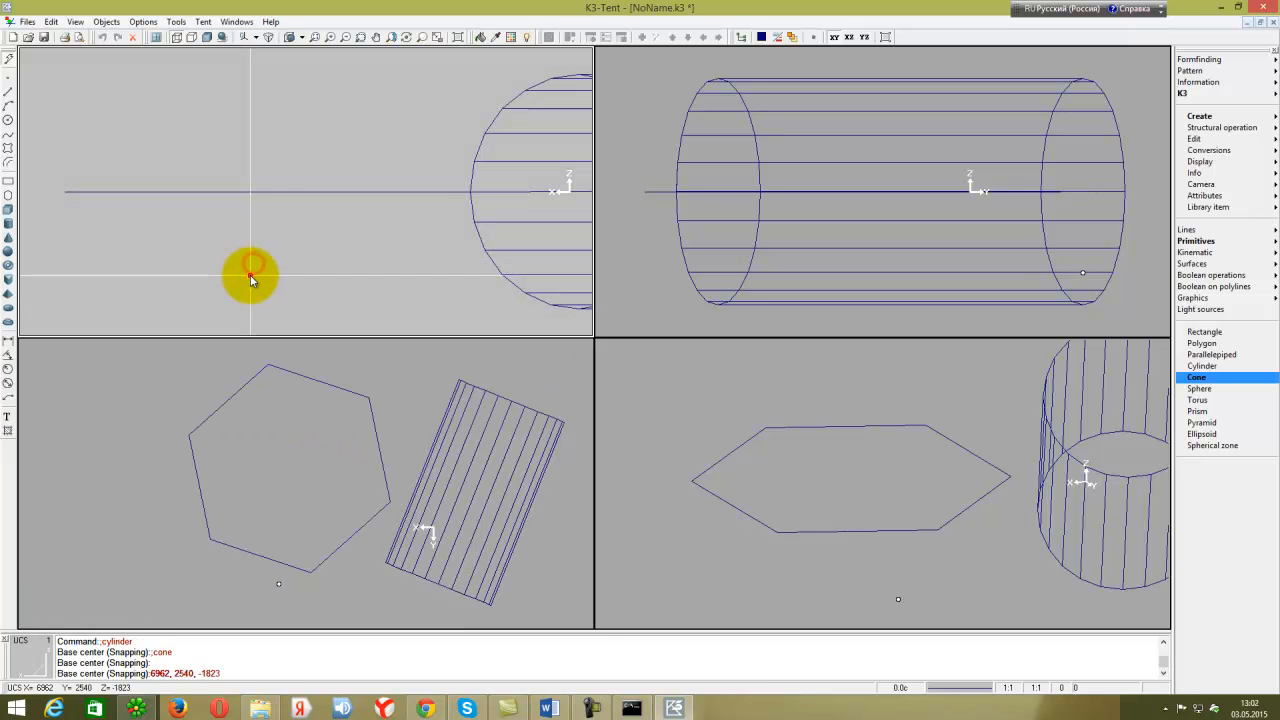
{"action": "left_click", "coordinate": [250, 275]}
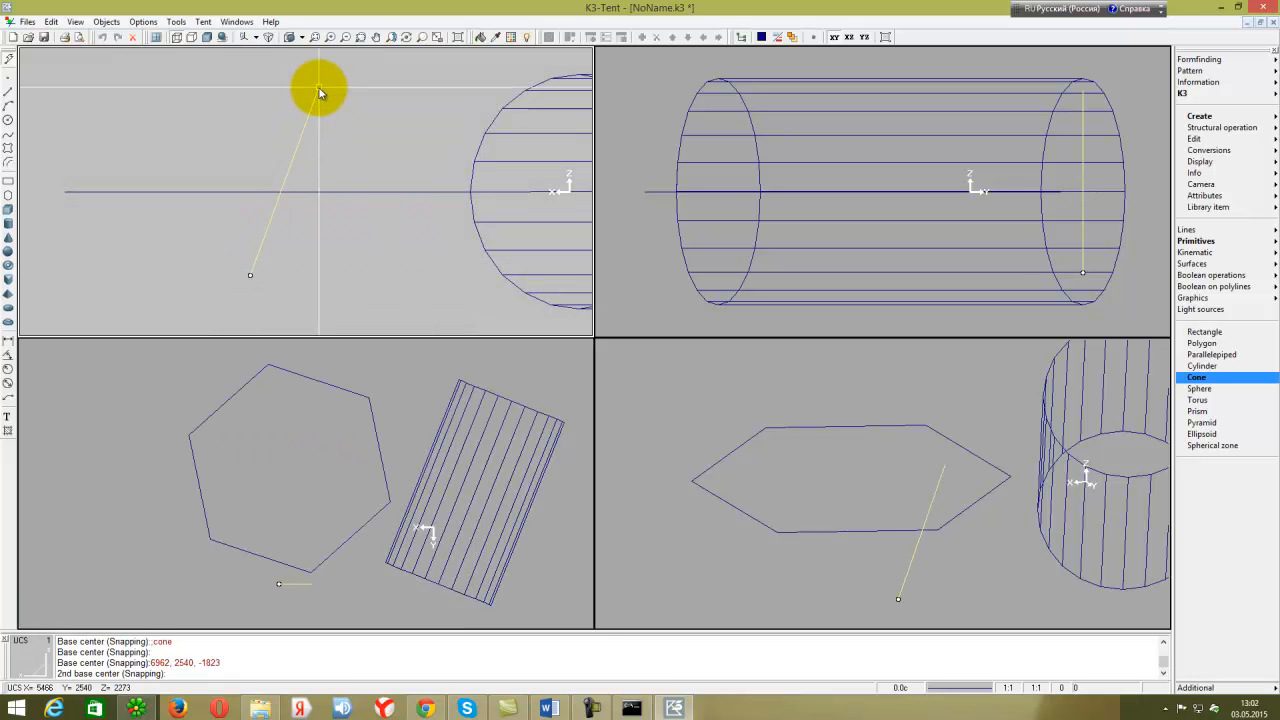
{"action": "left_click", "coordinate": [320, 92]}
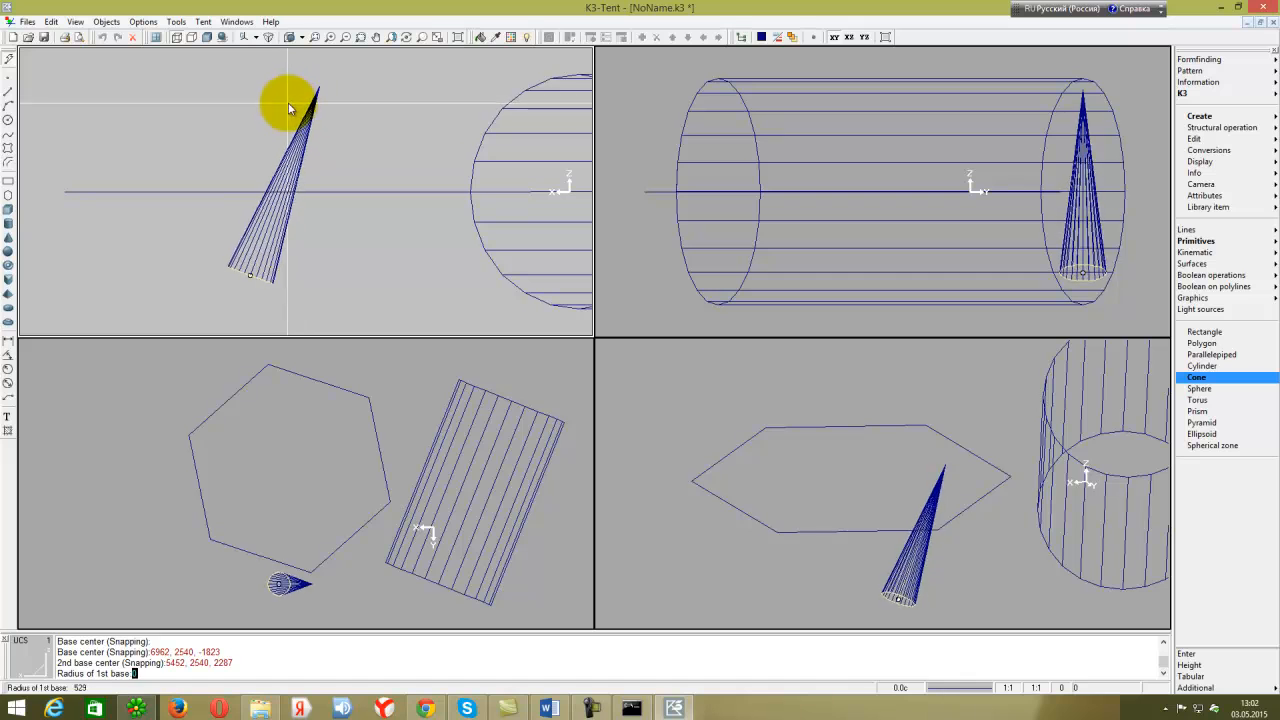
{"action": "left_click", "coordinate": [220, 181]}
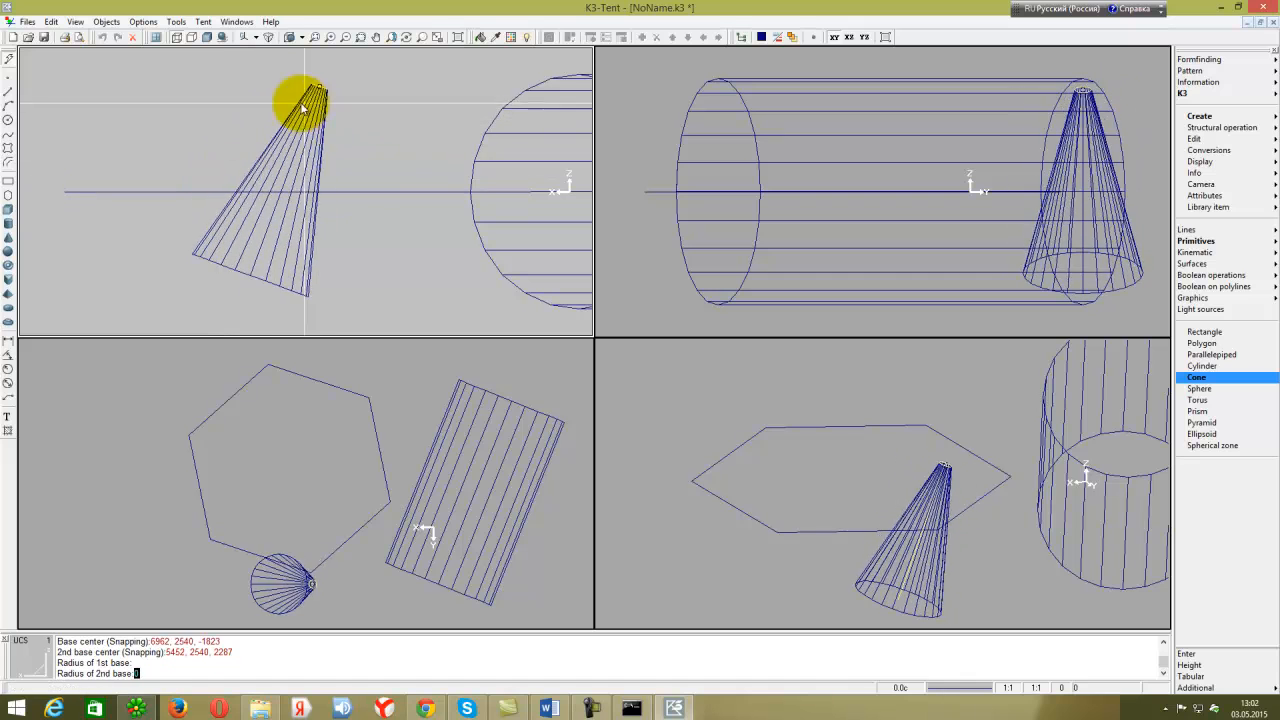
{"action": "left_click", "coordinate": [196, 121]}
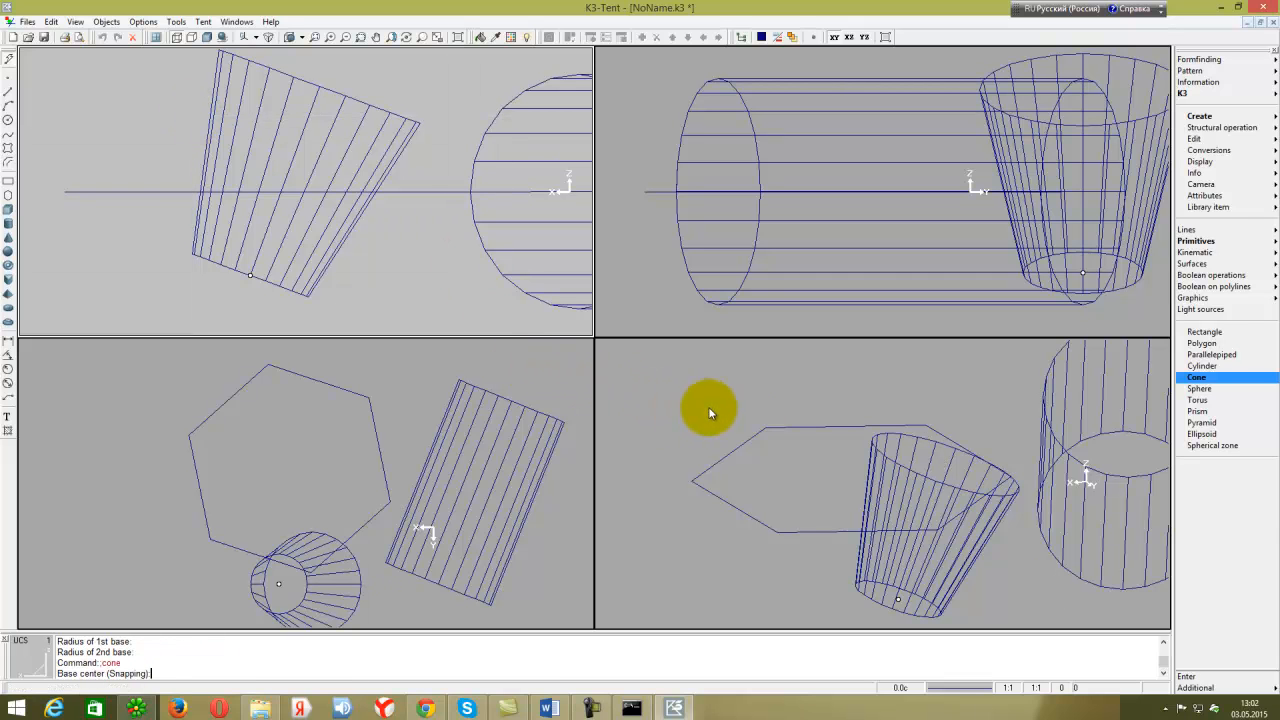
Create a sphere centered at about (13464, -3451, -1823) with a radius of about 4090.
{"action": "left_click", "coordinate": [1218, 391]}
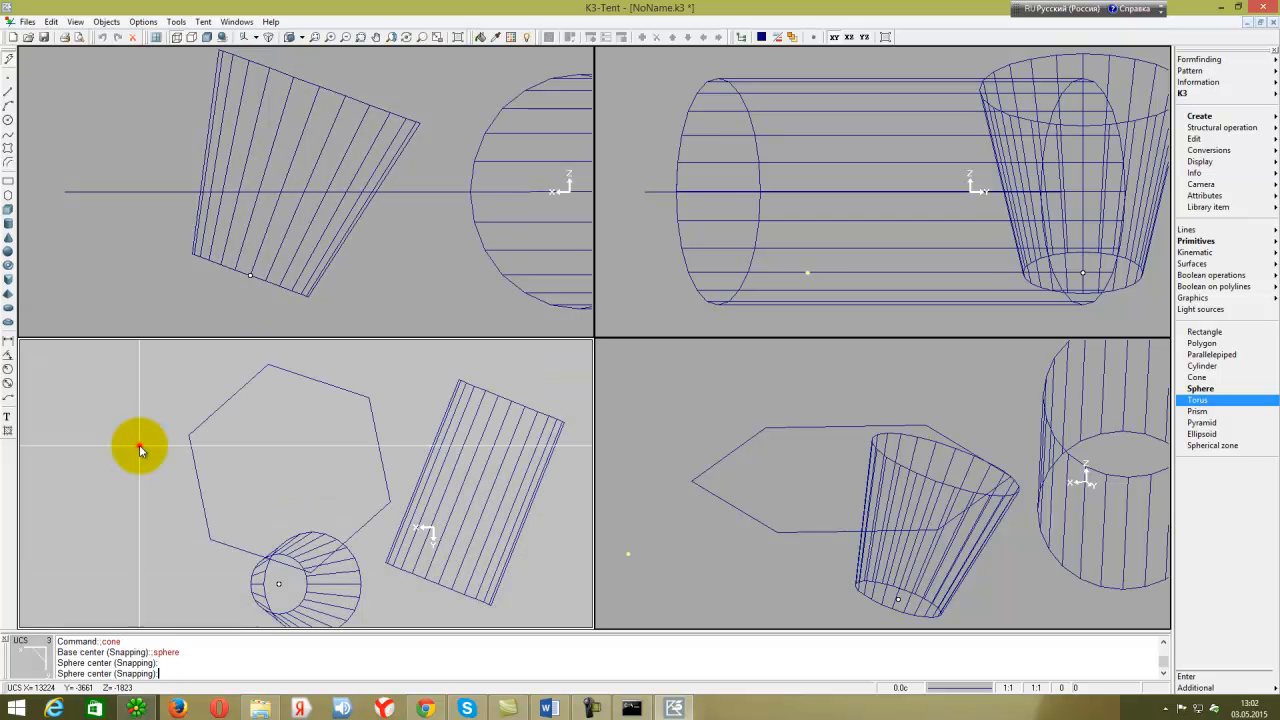
{"action": "left_click", "coordinate": [136, 450]}
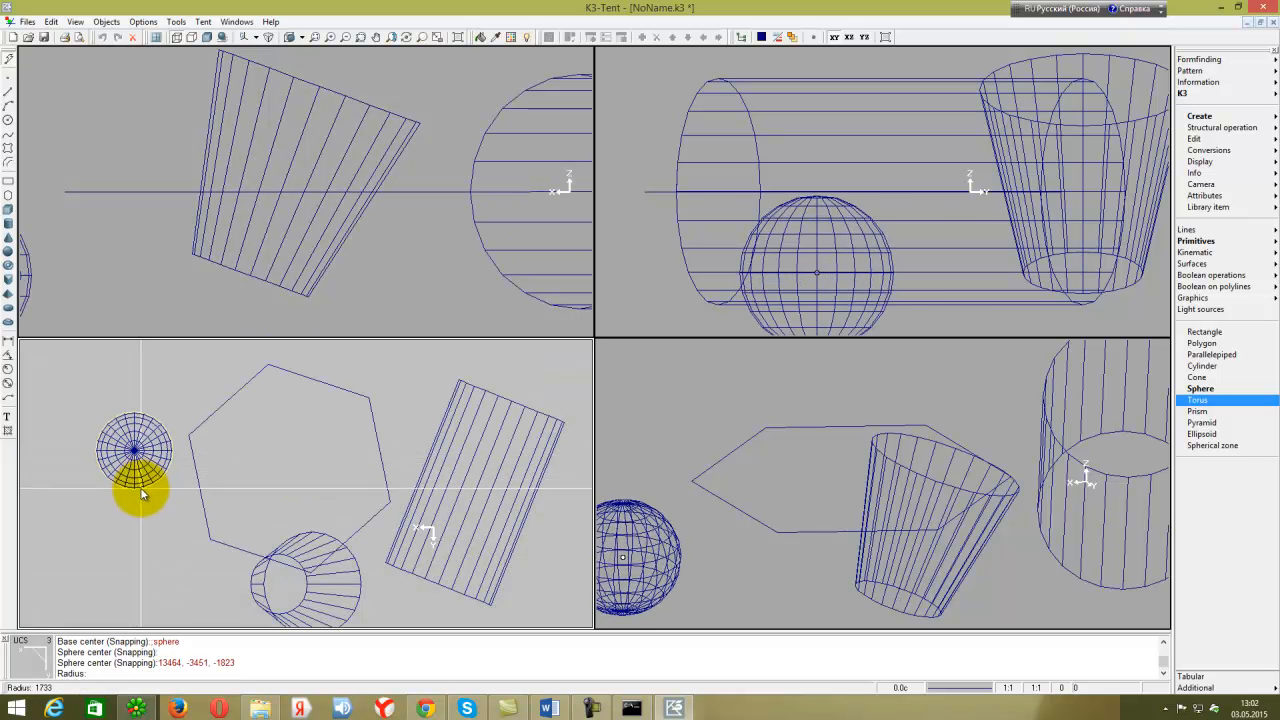
{"action": "left_click", "coordinate": [140, 538]}
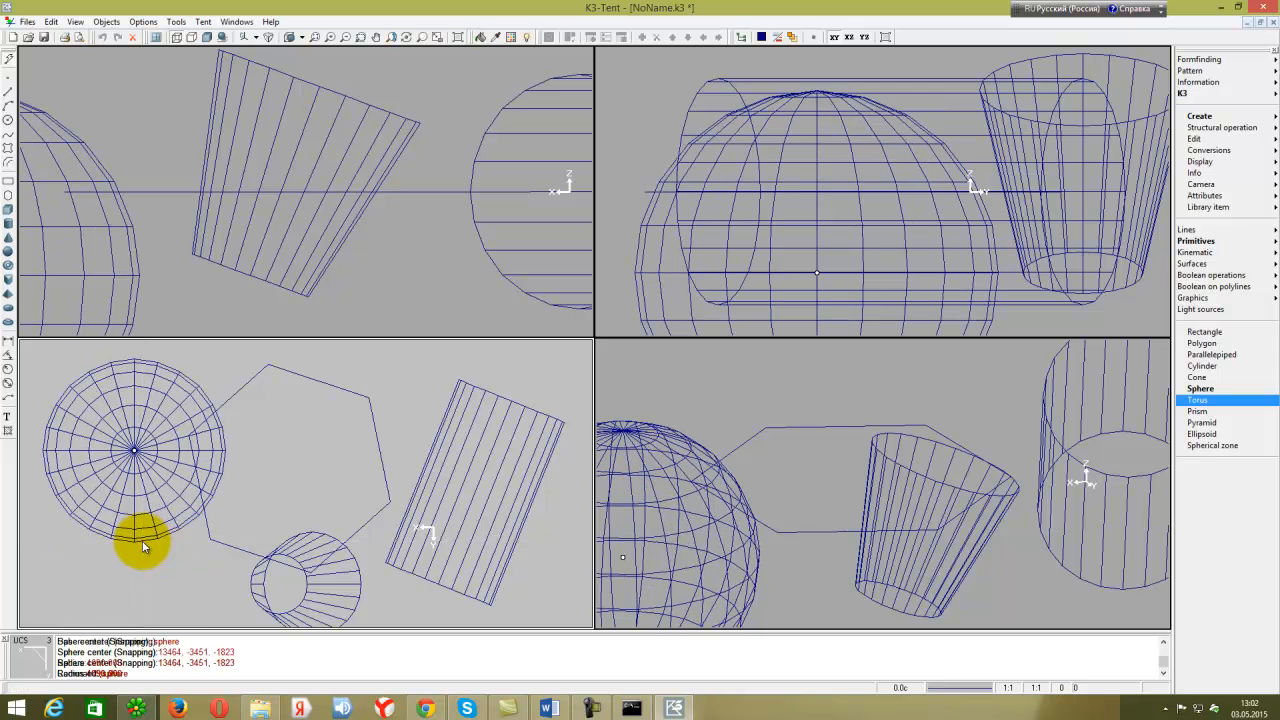
{"action": "key", "text": "Return"}
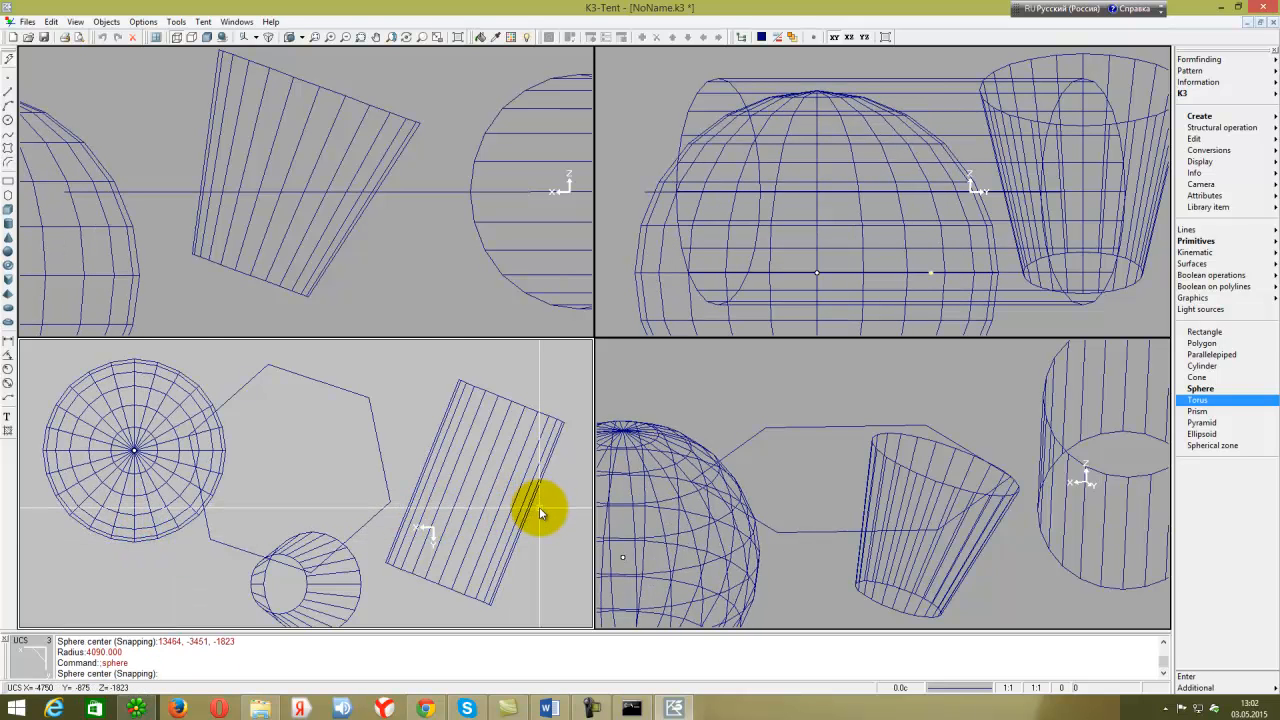
Create a torus in the XY viewport centered at about (28847, 3295, -1823), picking the guide line and generatrix radii freehand.
{"action": "left_click", "coordinate": [1197, 400]}
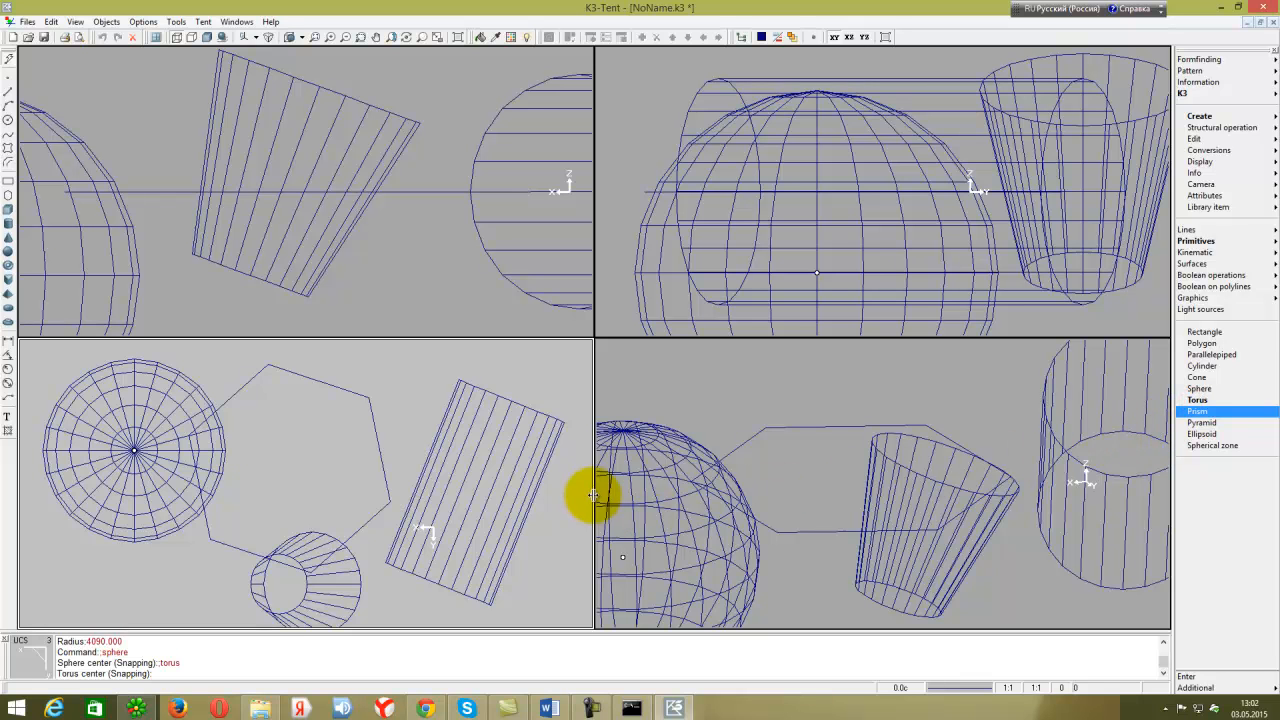
{"action": "scroll", "coordinate": [340, 490], "scroll_direction": "down", "scroll_amount": 3}
{"action": "middle_click_drag", "start_coordinate": [350, 501], "coordinate": [431, 468]}
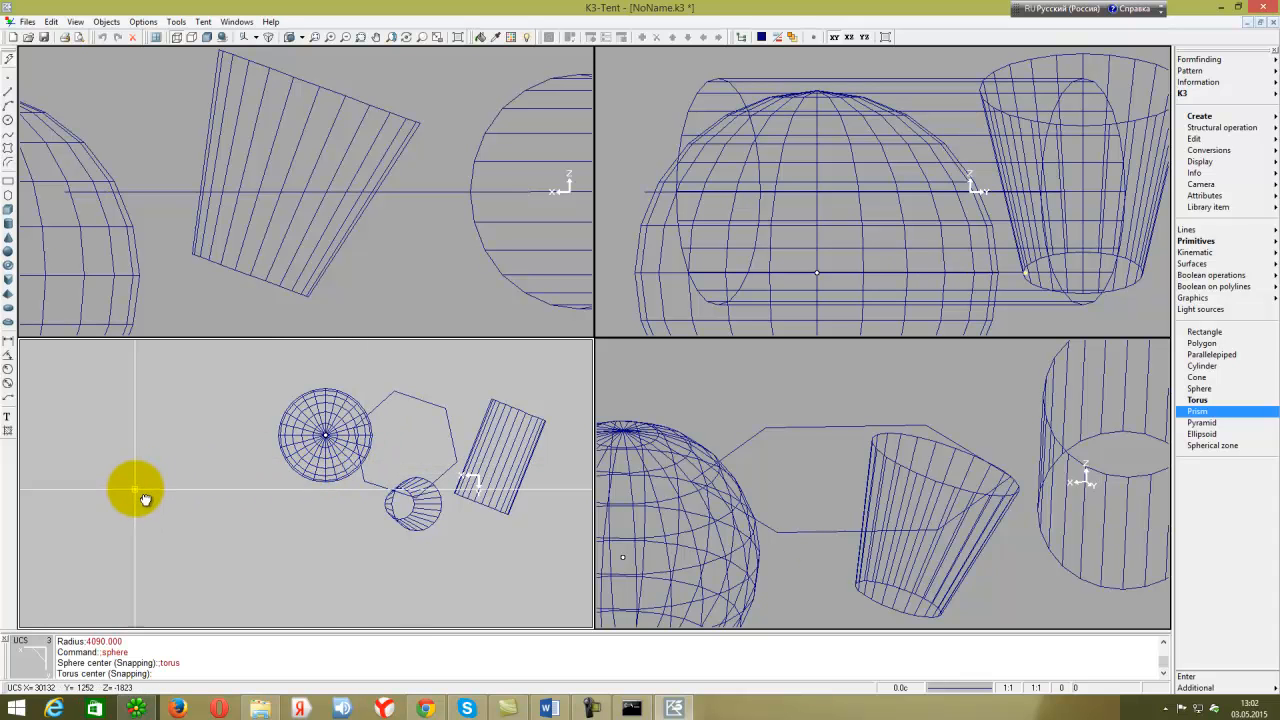
{"action": "left_click", "coordinate": [149, 512]}
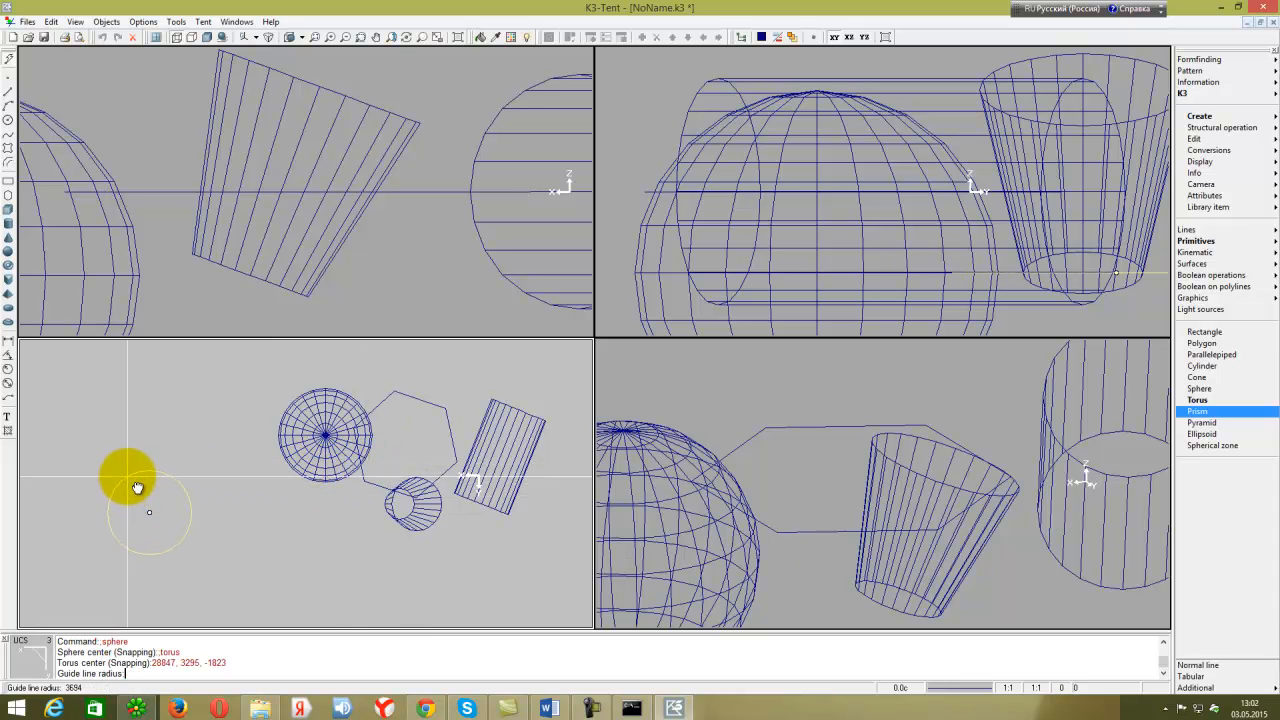
{"action": "left_click", "coordinate": [135, 430]}
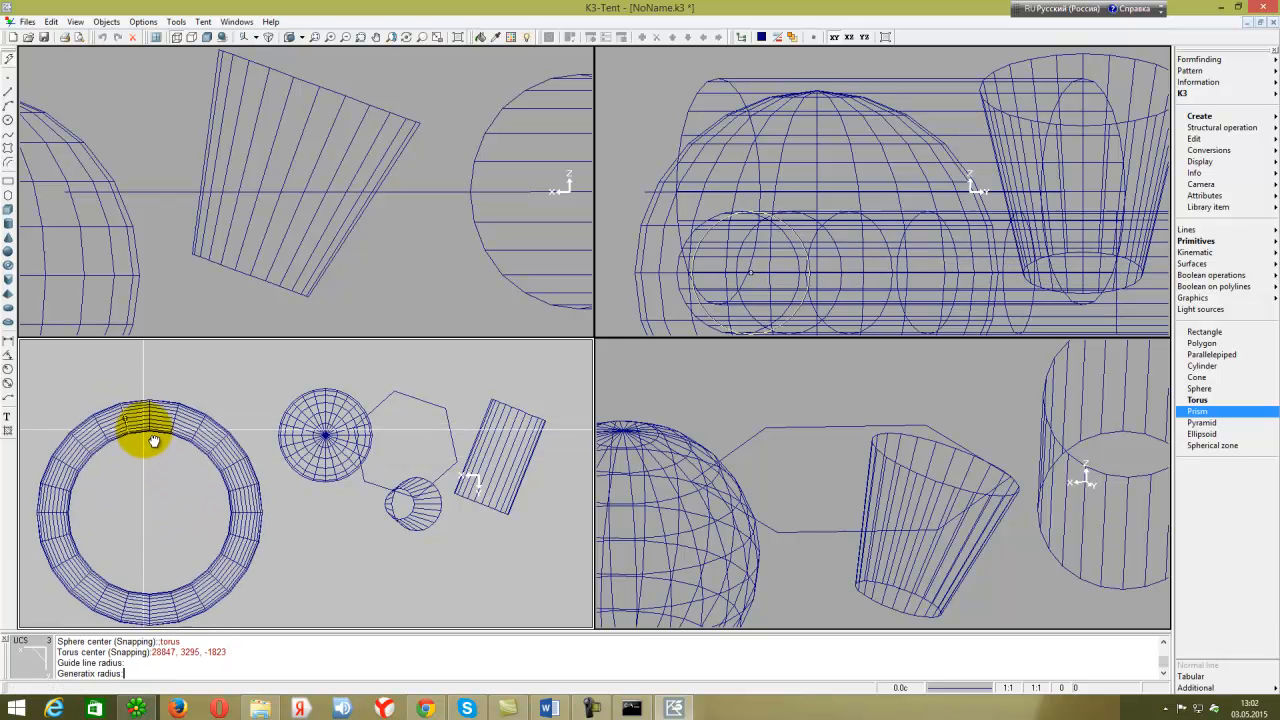
{"action": "left_click", "coordinate": [158, 459]}
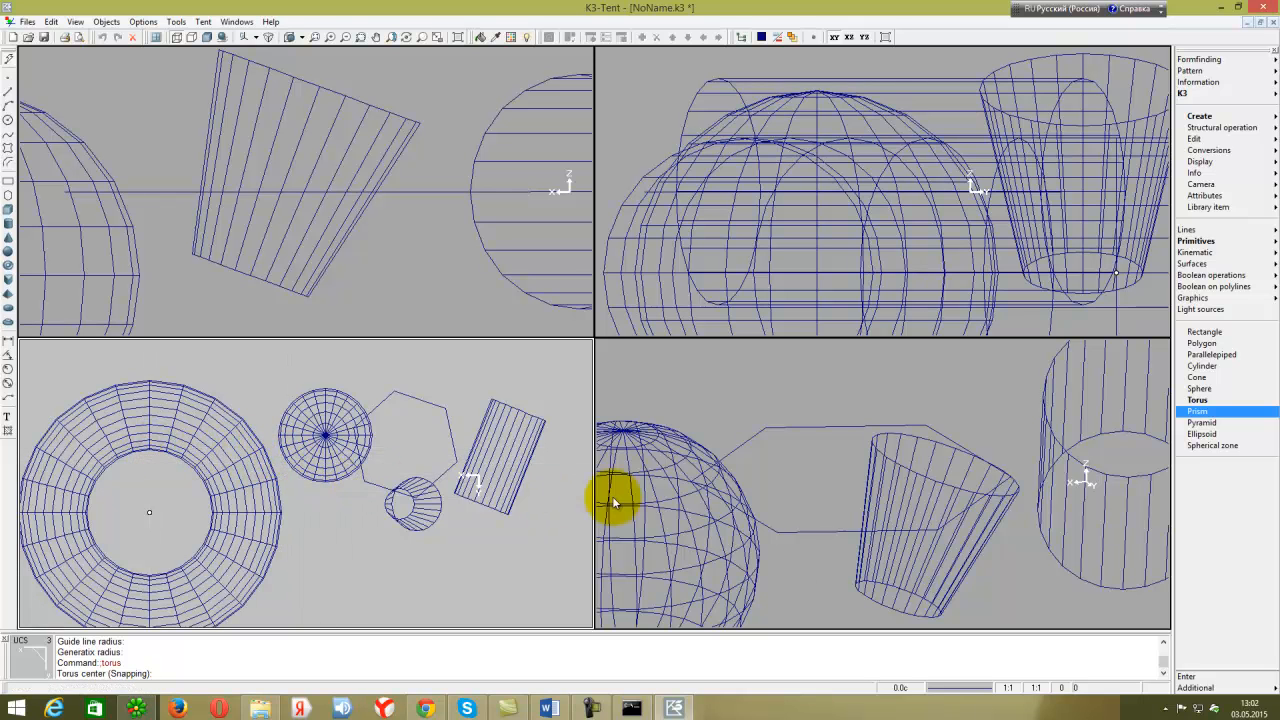
Create a prism with base centers at about (67699, 10826, -1823) and (60272, -10798, -1823) and a circumscribed circle radius of about 5400.
{"action": "scroll", "coordinate": [455, 527], "scroll_direction": "down", "scroll_amount": 2}
{"action": "middle_click_drag", "start_coordinate": [380, 423], "coordinate": [491, 403]}
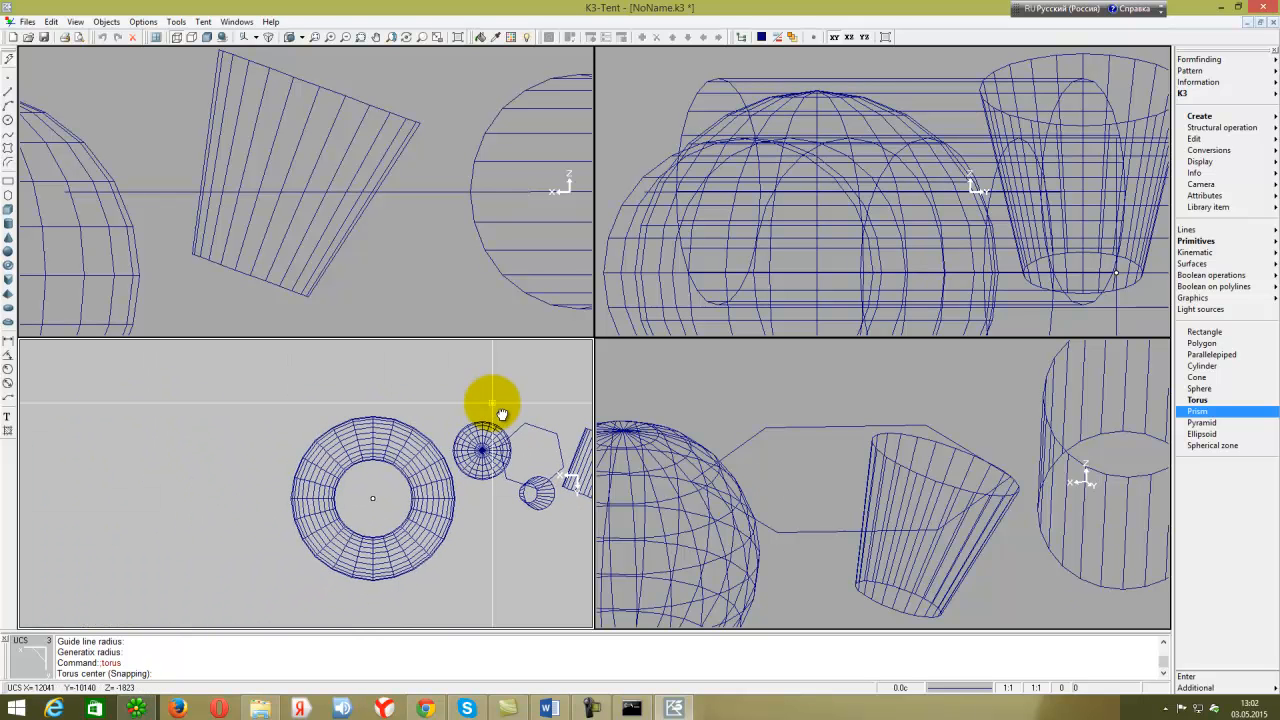
{"action": "left_click", "coordinate": [1197, 411]}
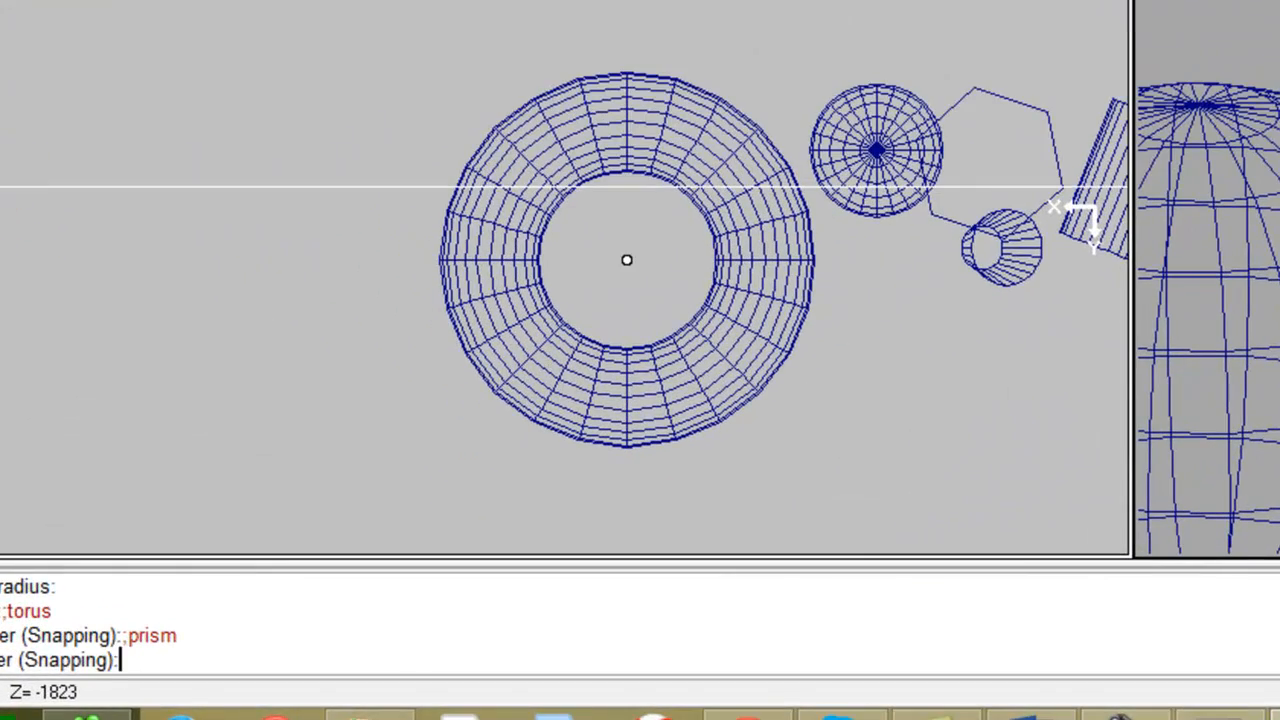
{"action": "left_click", "coordinate": [53, 467]}
{"action": "left_click", "coordinate": [117, 32]}
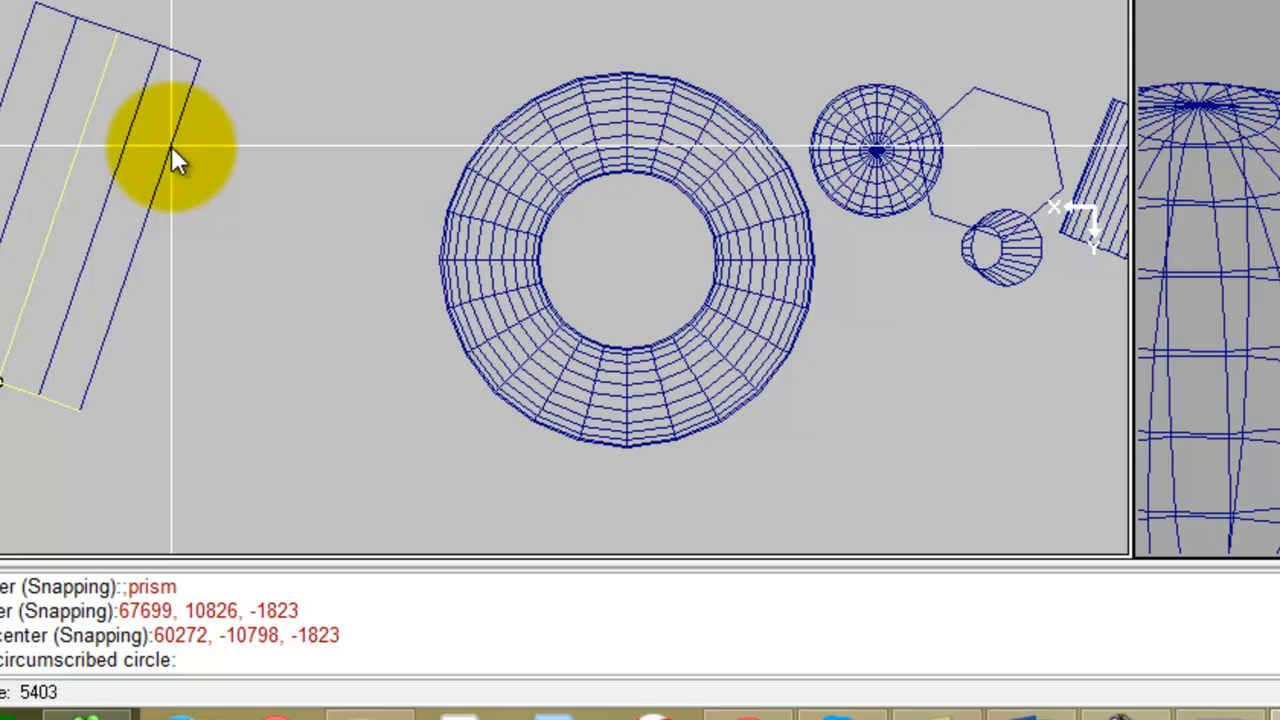
{"action": "left_click", "coordinate": [171, 148]}
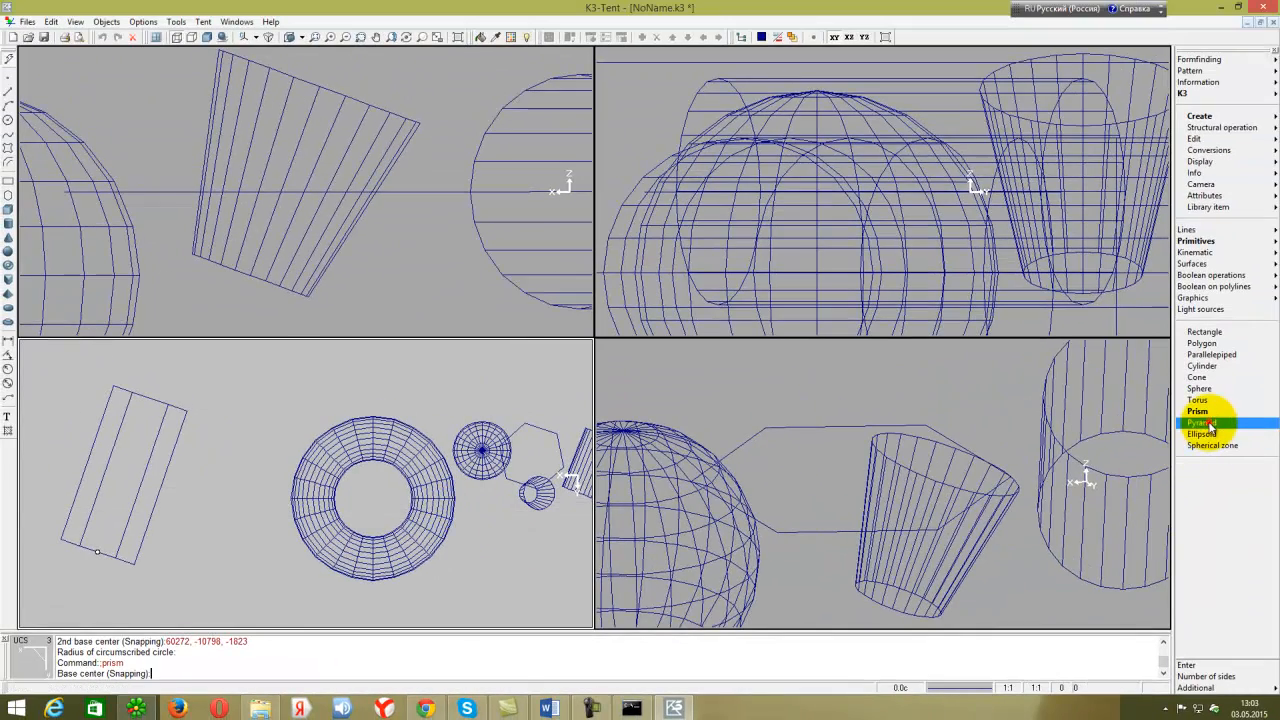
Create a truncated pyramid with base centers at about (53127, 16185, -1823) and (44477, -11268, -1823), with the second base wider than the first.
{"action": "left_click", "coordinate": [1202, 422]}
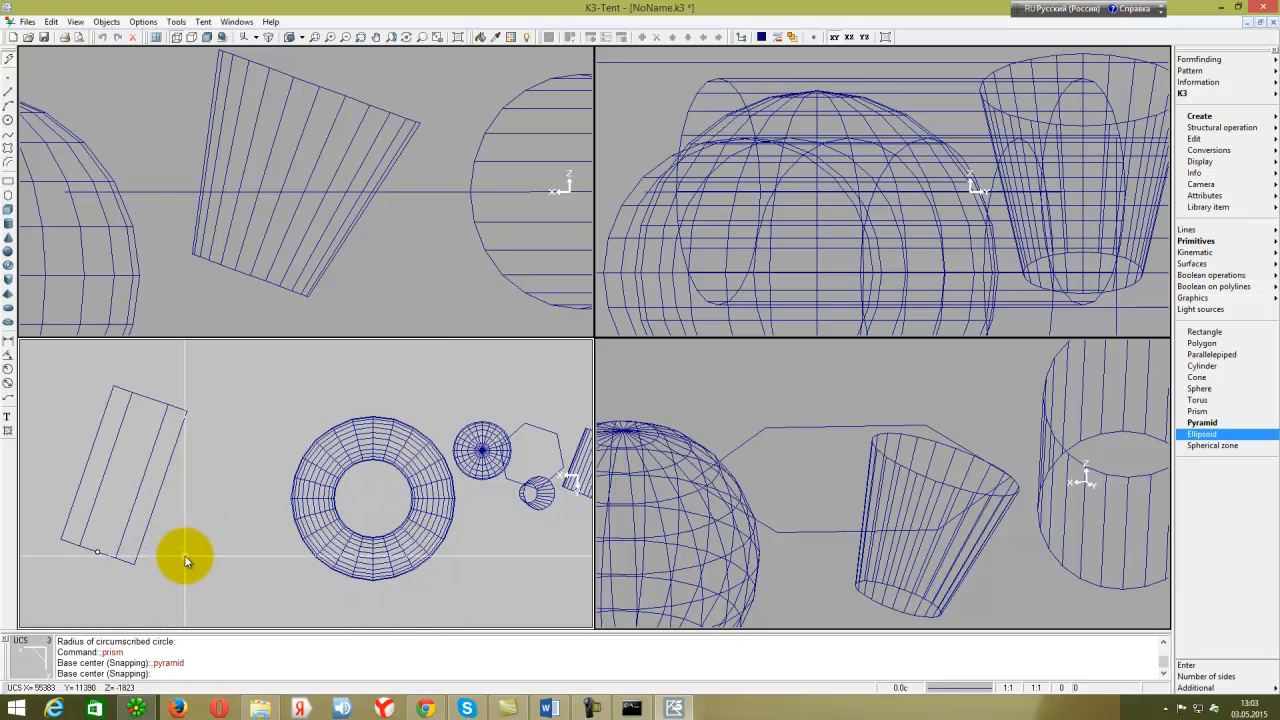
{"action": "left_click", "coordinate": [200, 595]}
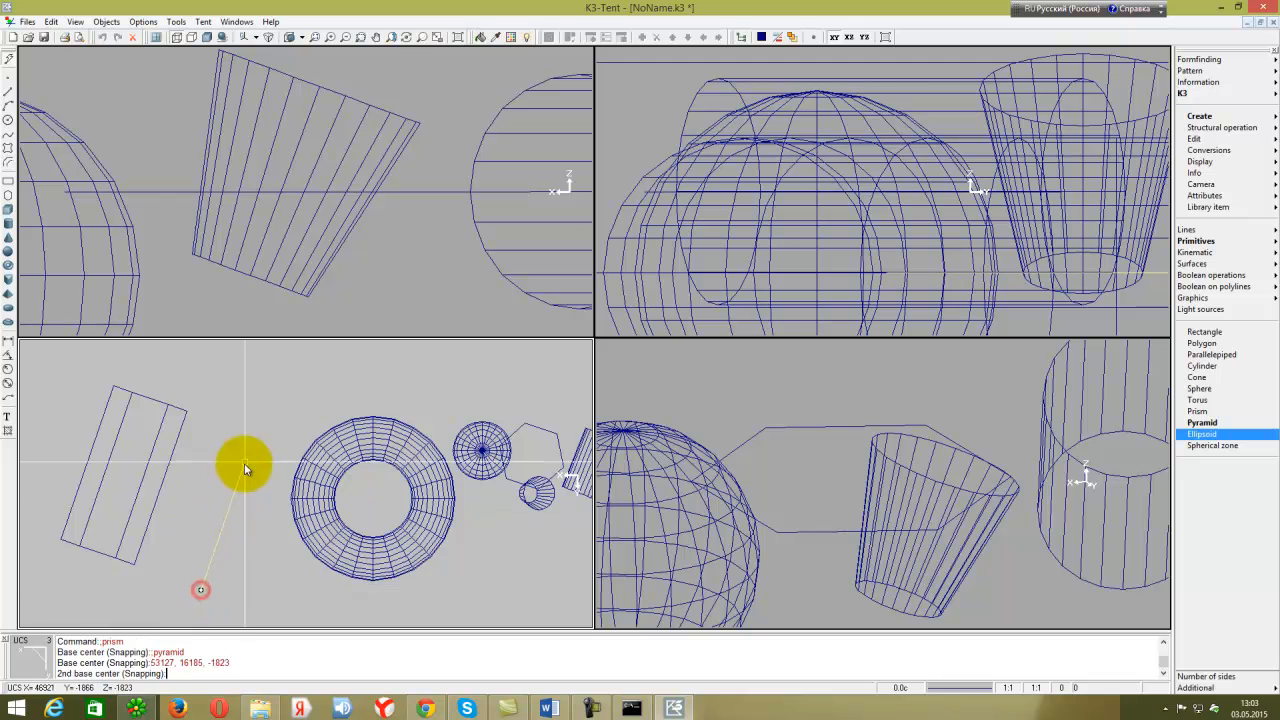
{"action": "left_click", "coordinate": [262, 395]}
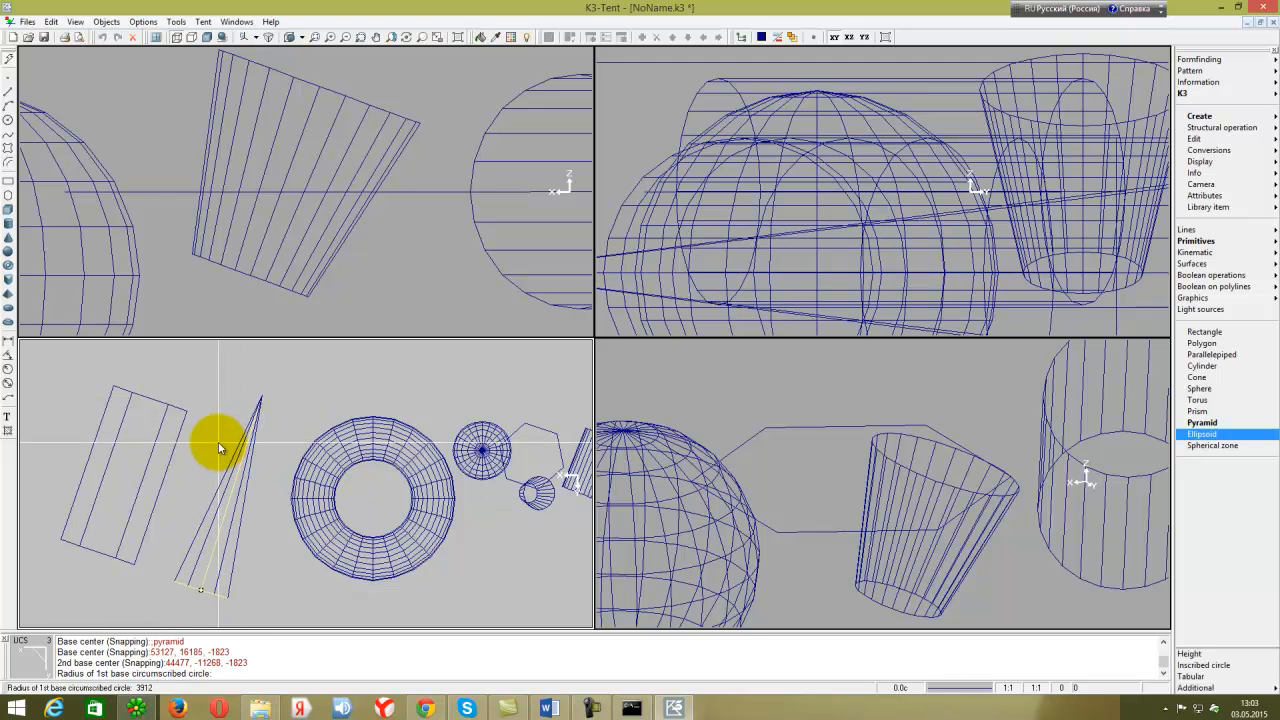
{"action": "left_click", "coordinate": [176, 477]}
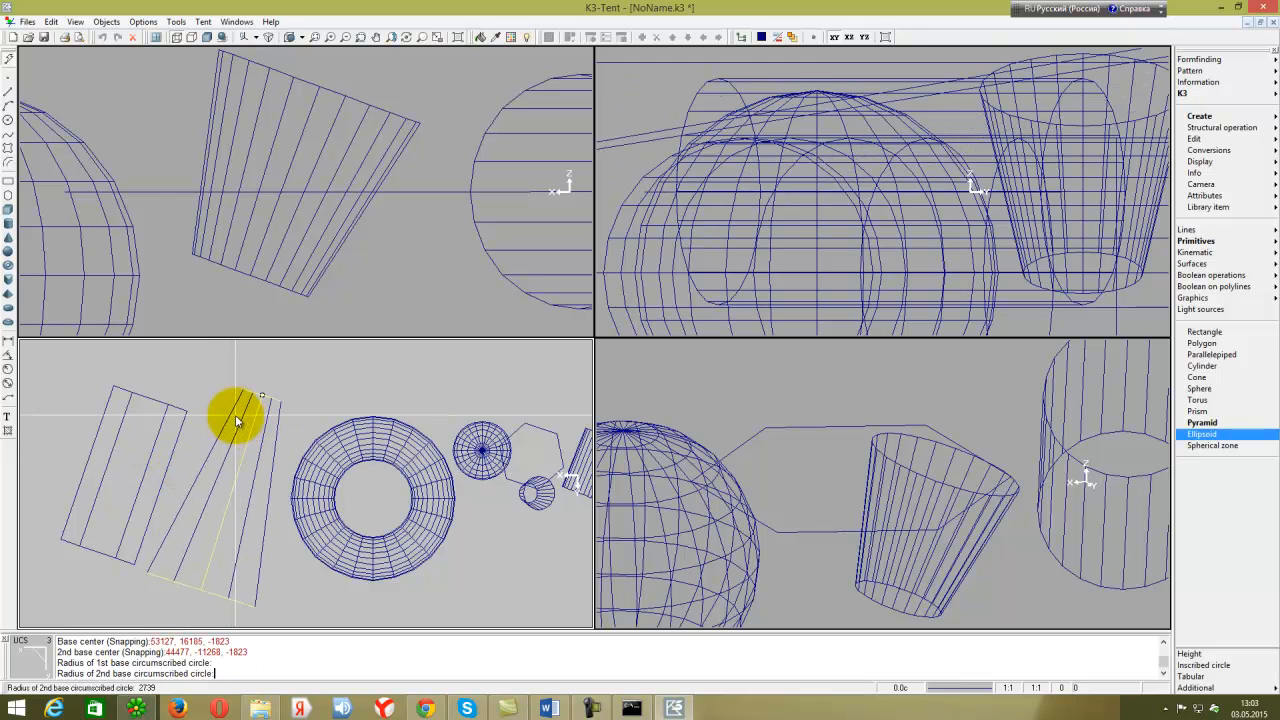
{"action": "left_click", "coordinate": [114, 380]}
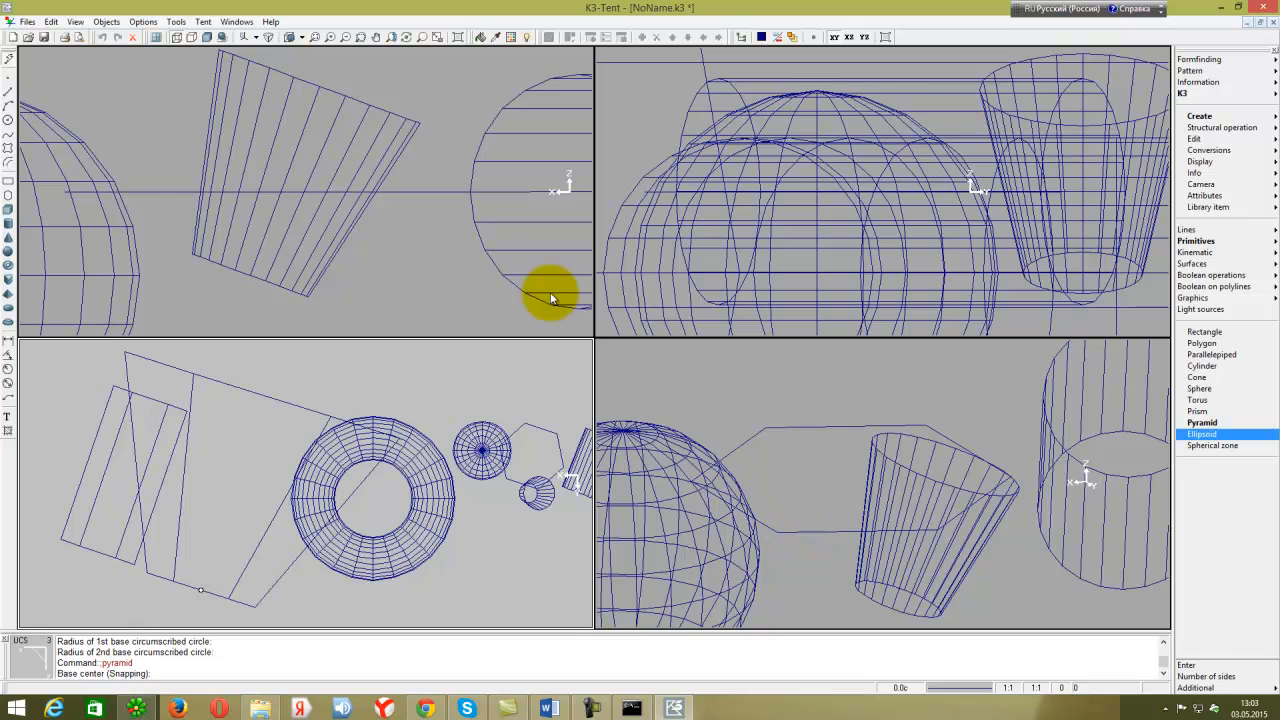
Create an ellipsoid centered at about (10821, 16185, 16075) with semi-axis points at about (25612, 16185, 15674), (16887, 16185, 9557) and (13392, 13894, 9557).
{"action": "left_click", "coordinate": [415, 272]}
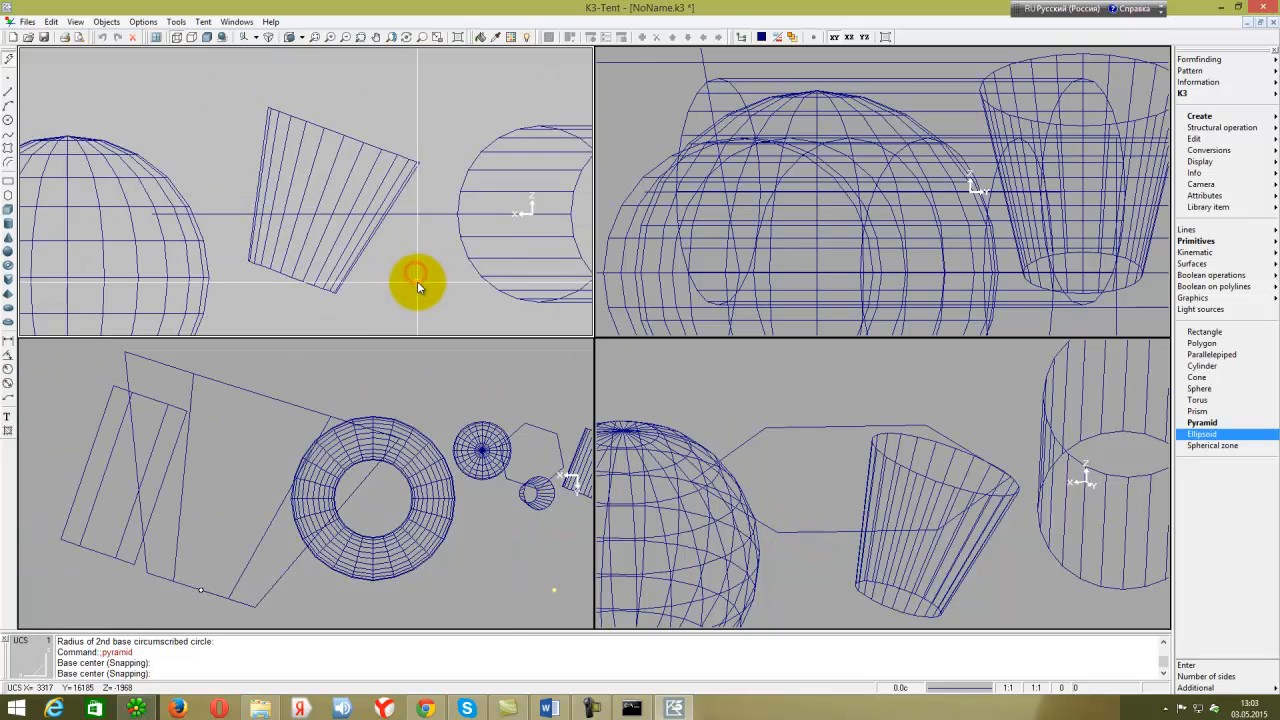
{"action": "scroll", "coordinate": [415, 280], "scroll_direction": "down", "scroll_amount": 3}
{"action": "middle_click_drag", "start_coordinate": [386, 163], "coordinate": [497, 254]}
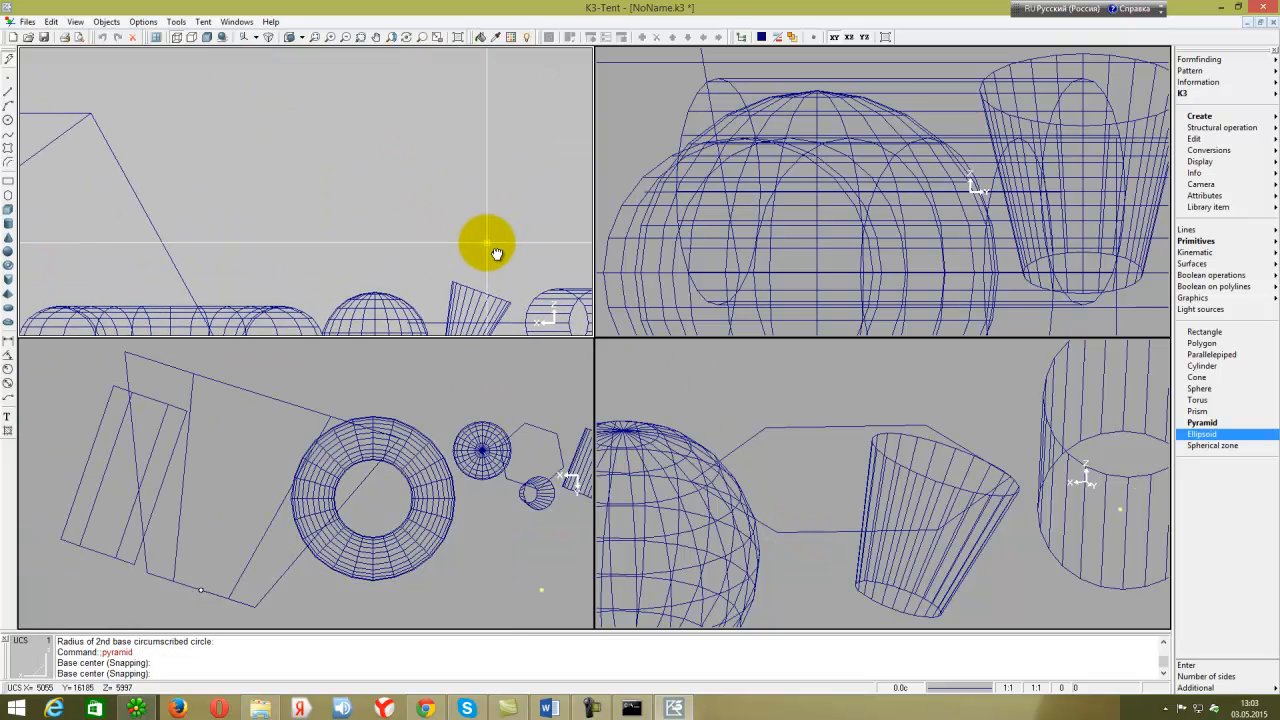
{"action": "left_click", "coordinate": [1209, 436]}
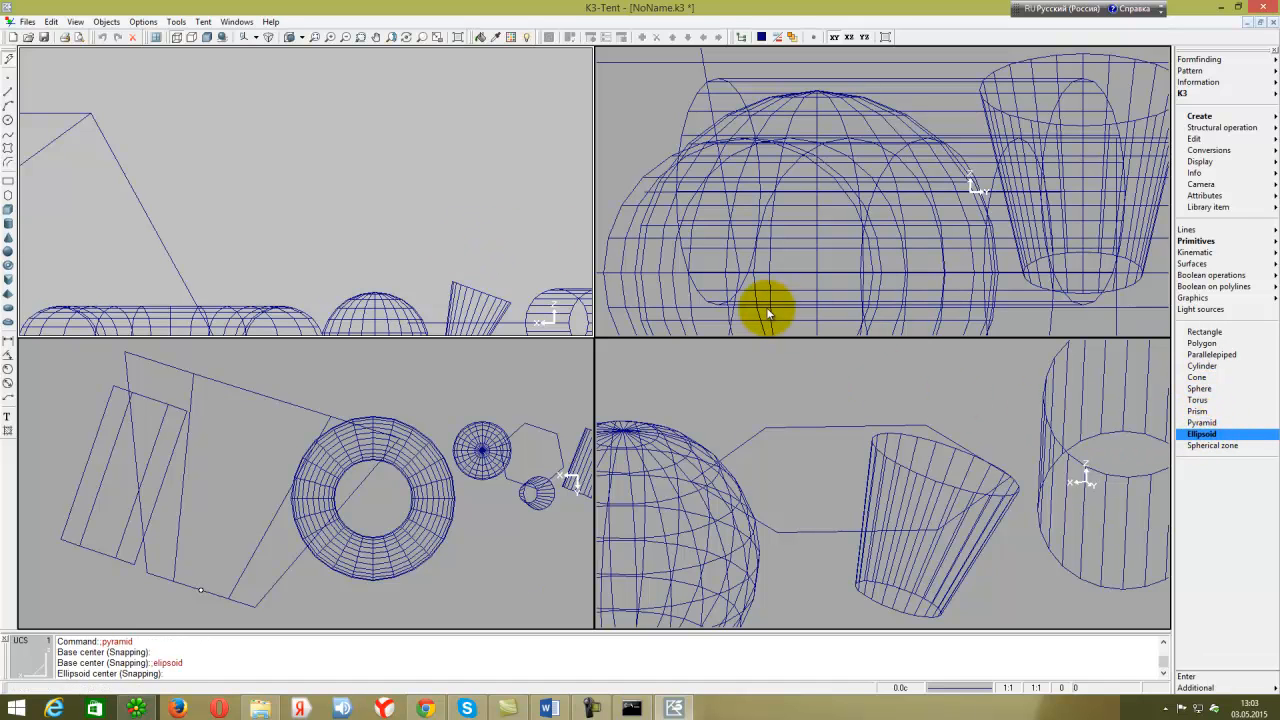
{"action": "left_click", "coordinate": [410, 110]}
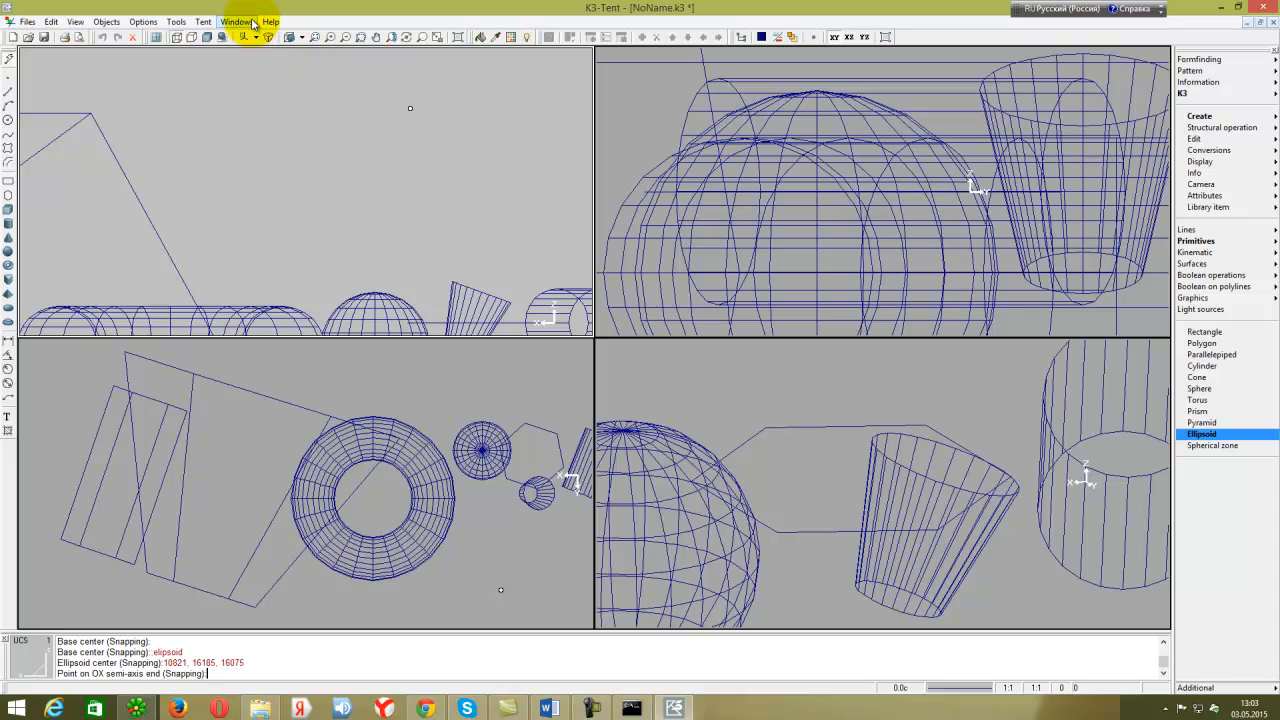
{"action": "left_click", "coordinate": [213, 113]}
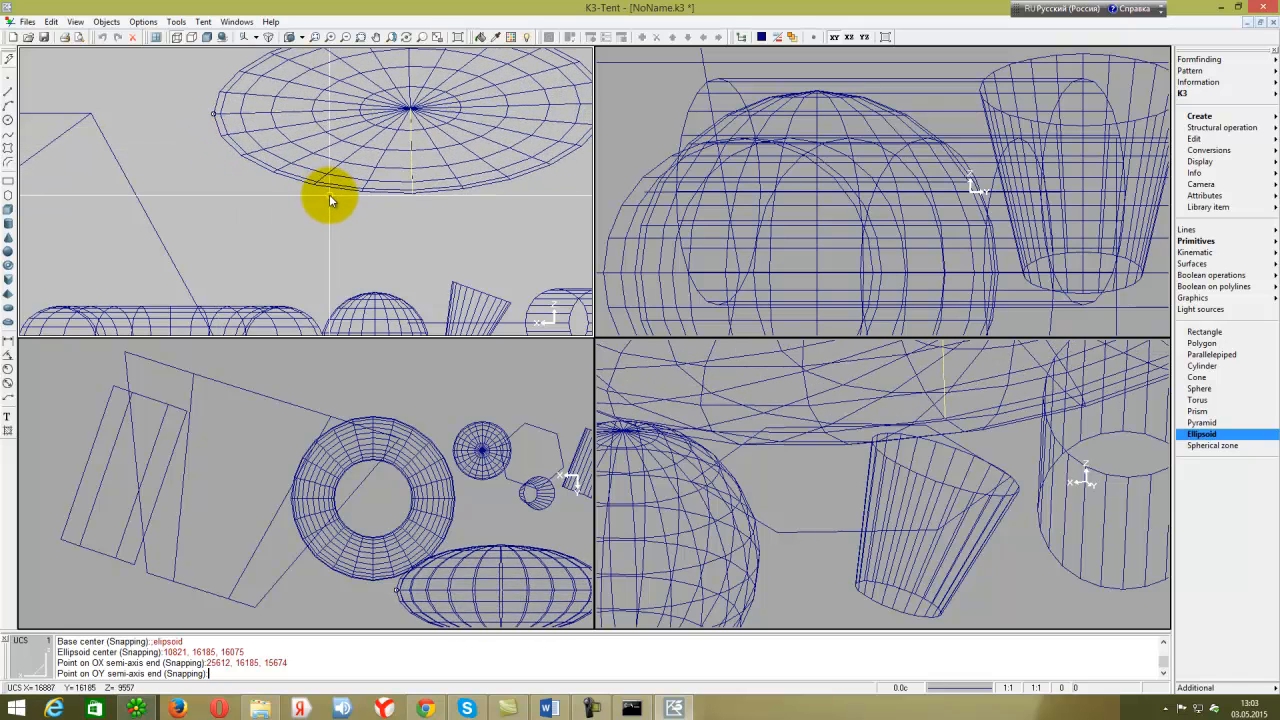
{"action": "left_click", "coordinate": [329, 194]}
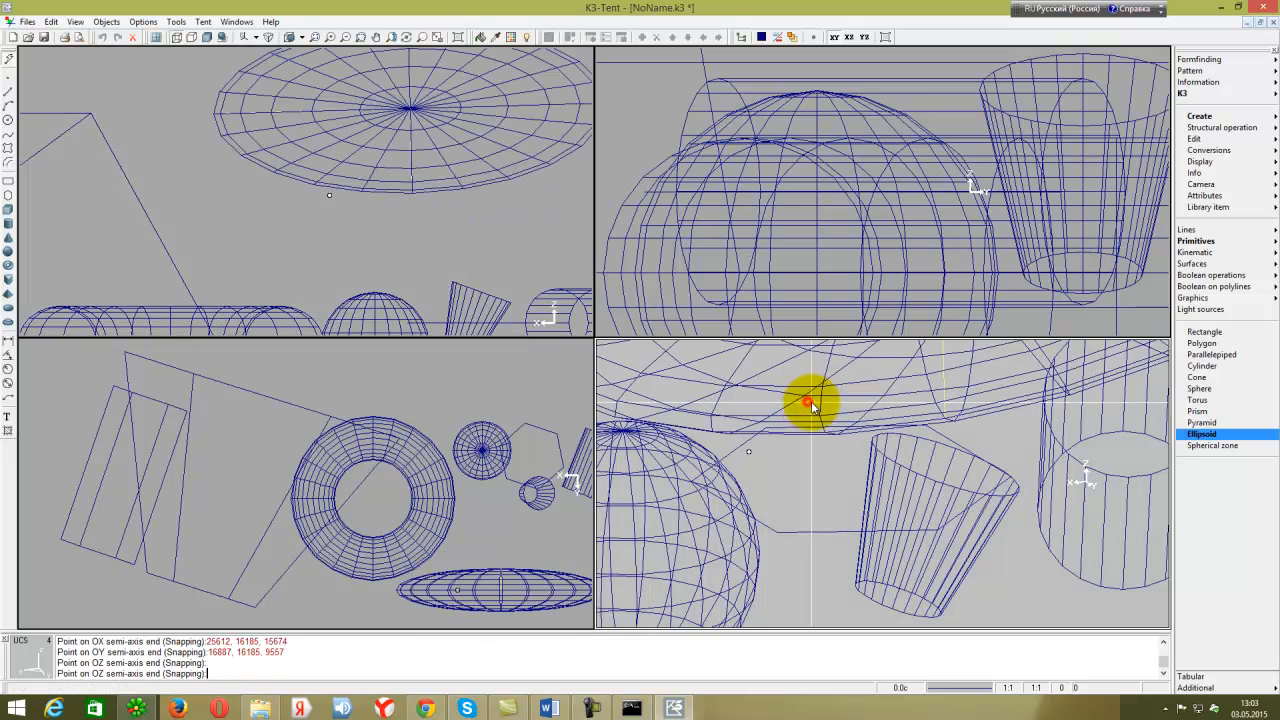
{"action": "left_click", "coordinate": [831, 412]}
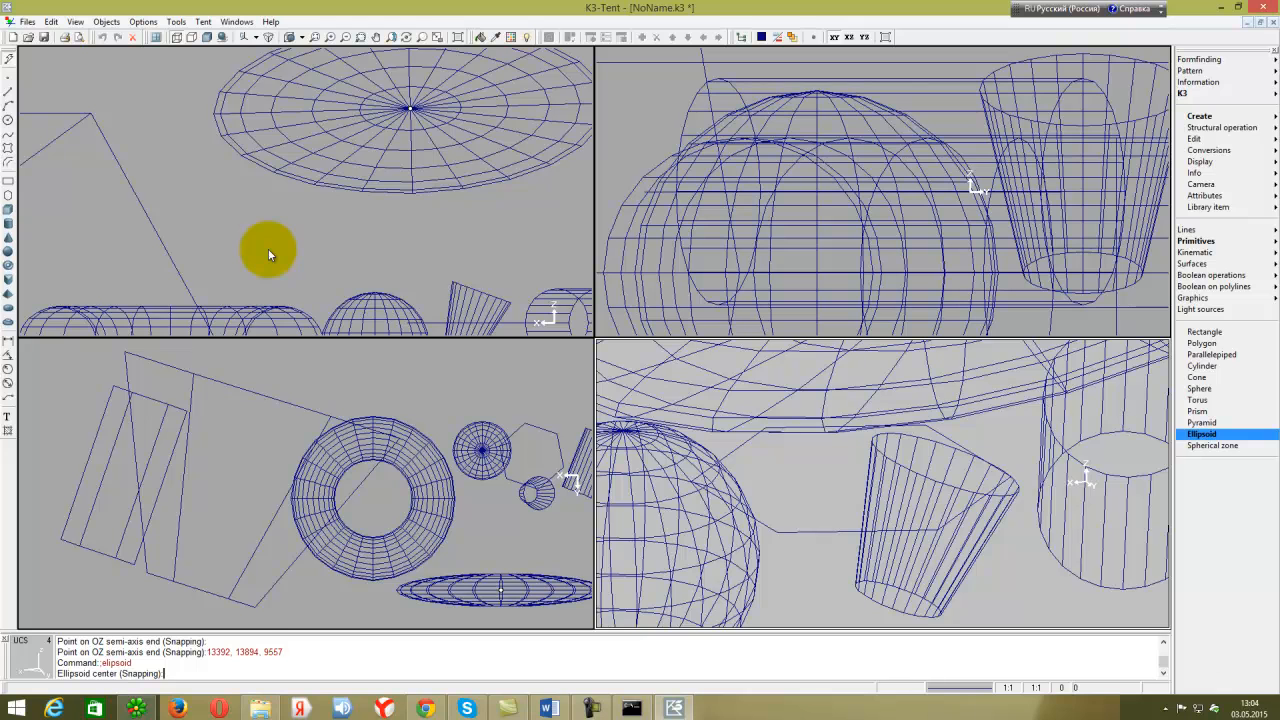
Create a spherical zone centered at about (50174, 16185, 41326) with Z-axis point (50529, 16185, 67218), first coefficient about 0.877 and a freehand second coefficient.
{"action": "scroll", "coordinate": [268, 248], "scroll_direction": "down", "scroll_amount": 5}
{"action": "middle_click_drag", "start_coordinate": [491, 194], "coordinate": [494, 378]}
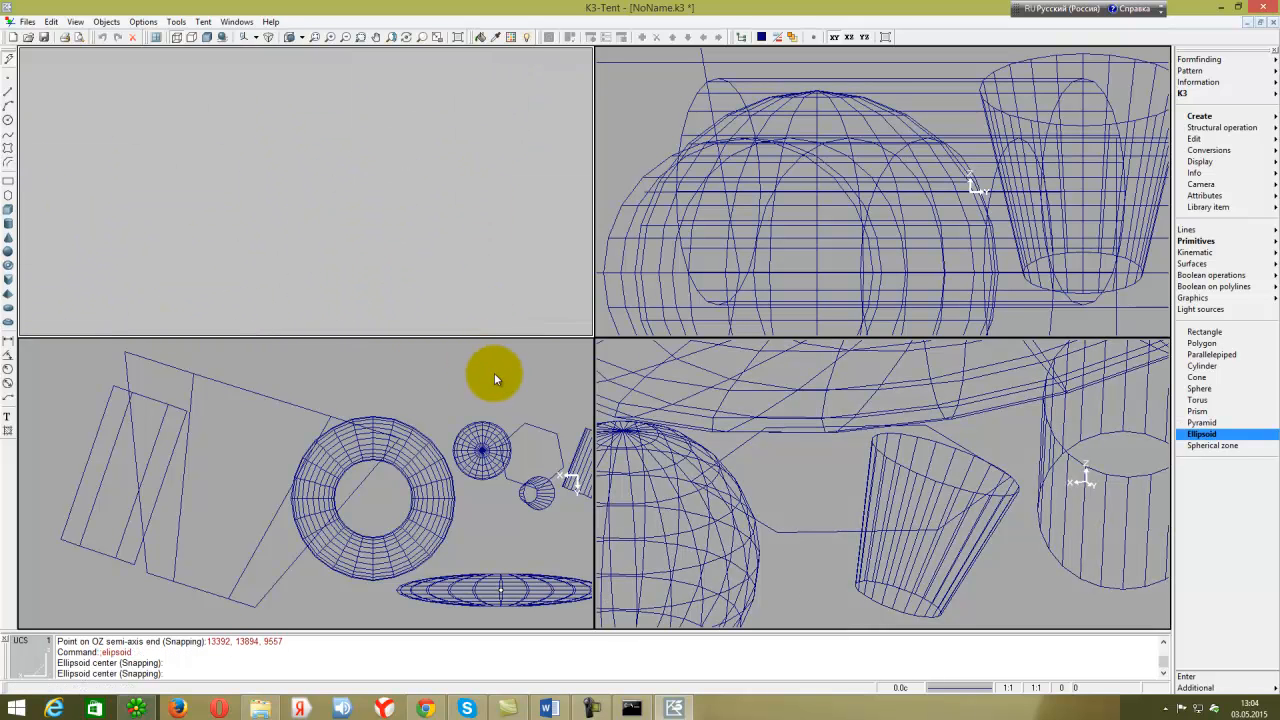
{"action": "mouse_move", "coordinate": [502, 235]}
{"action": "middle_mouse_down"}
{"action": "mouse_move", "coordinate": [513, 252]}
{"action": "mouse_move", "coordinate": [505, 225]}
{"action": "middle_mouse_up"}
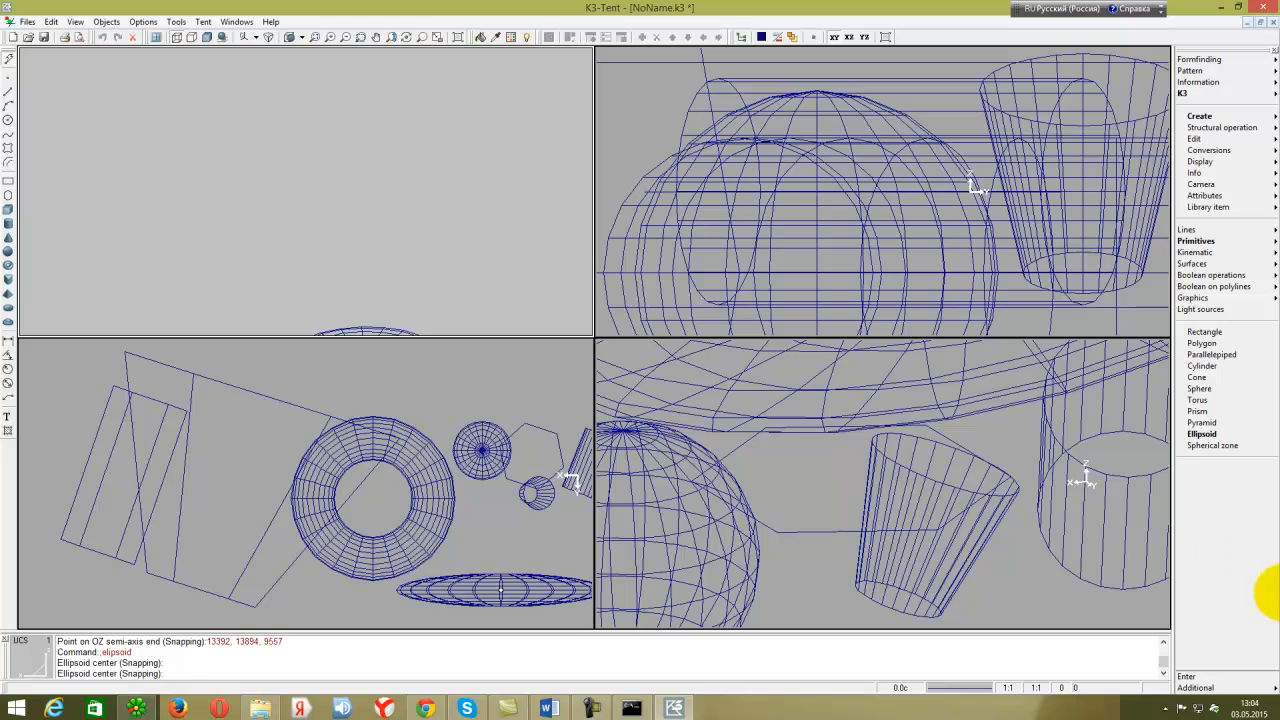
{"action": "left_click", "coordinate": [1210, 446]}
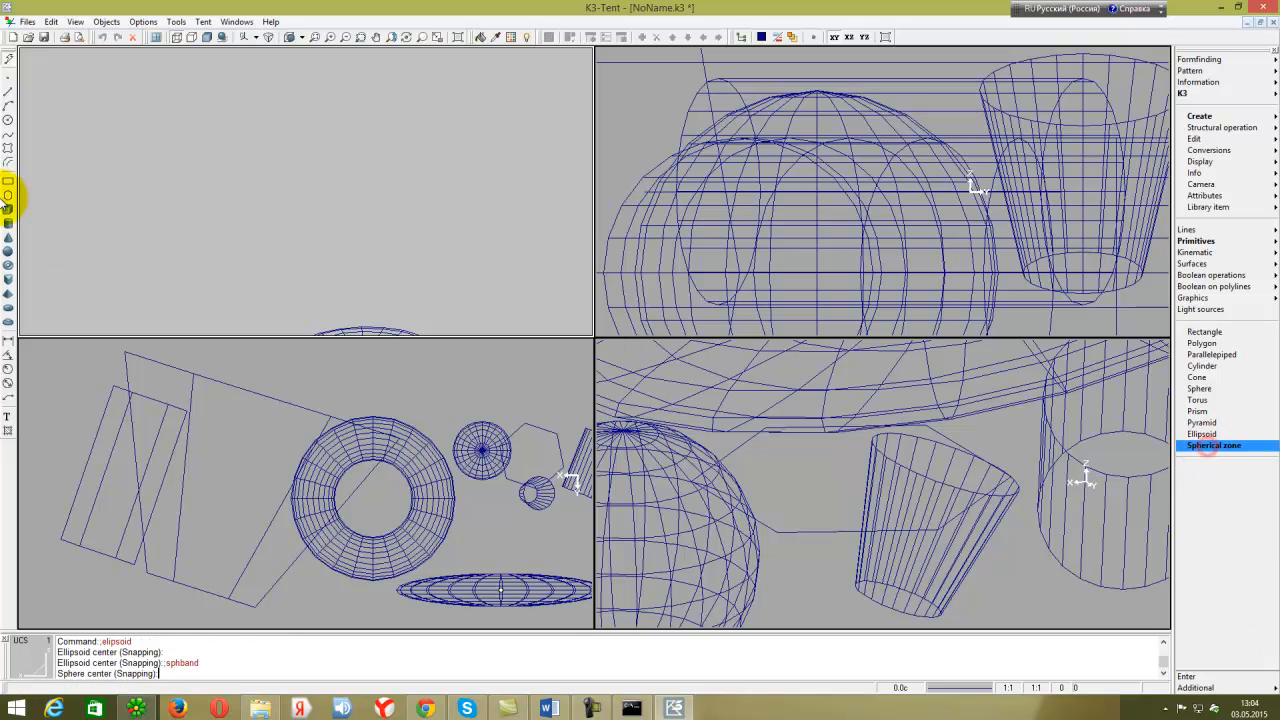
{"action": "left_click", "coordinate": [140, 219]}
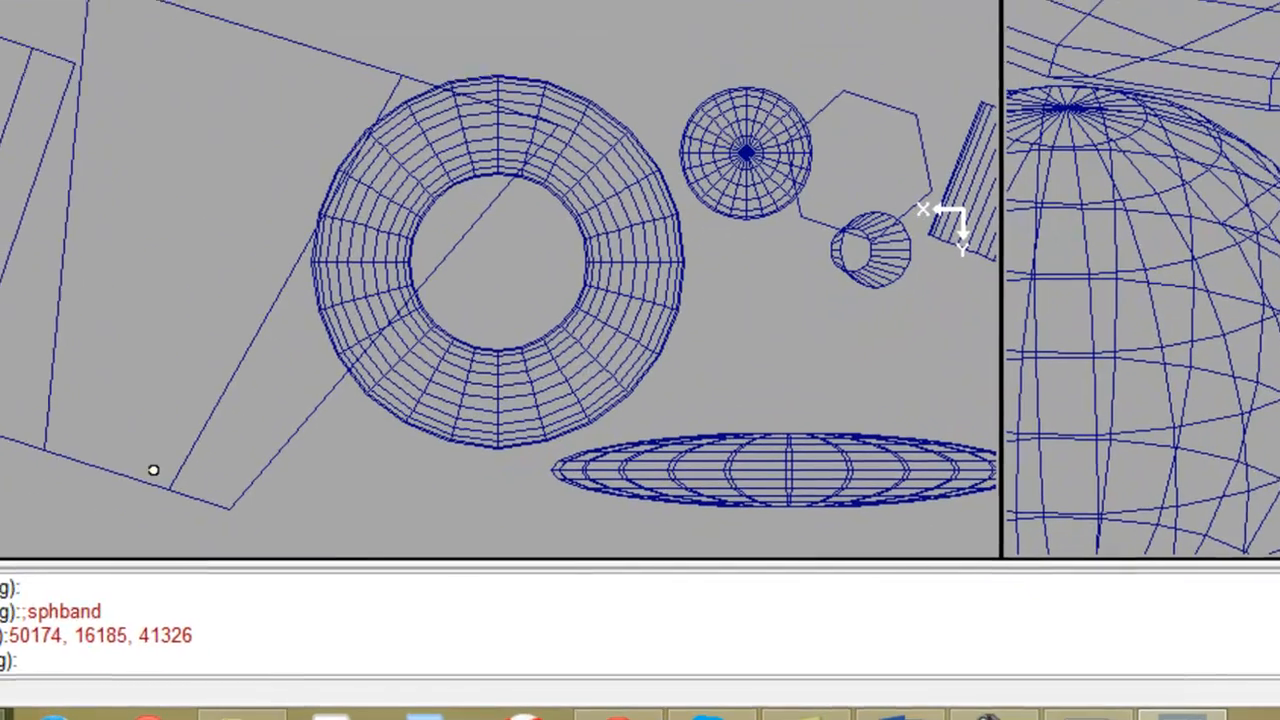
{"action": "left_click", "coordinate": [135, 76]}
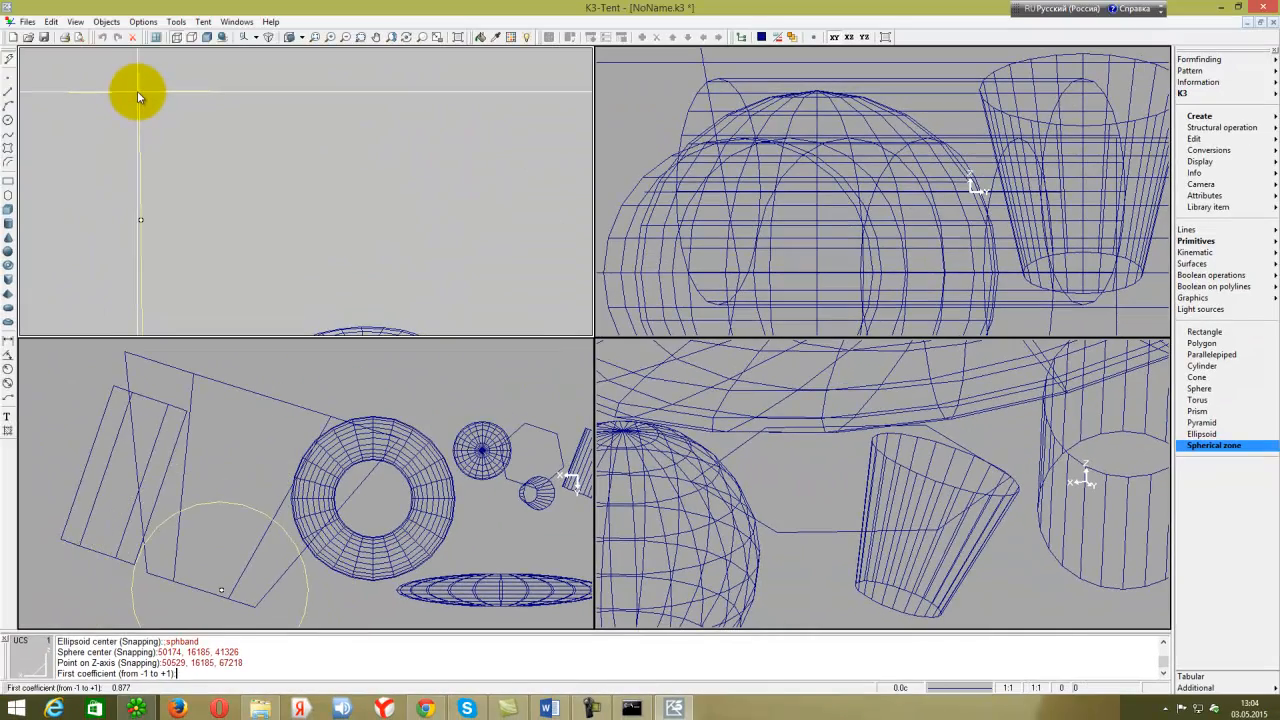
{"action": "left_click", "coordinate": [137, 91]}
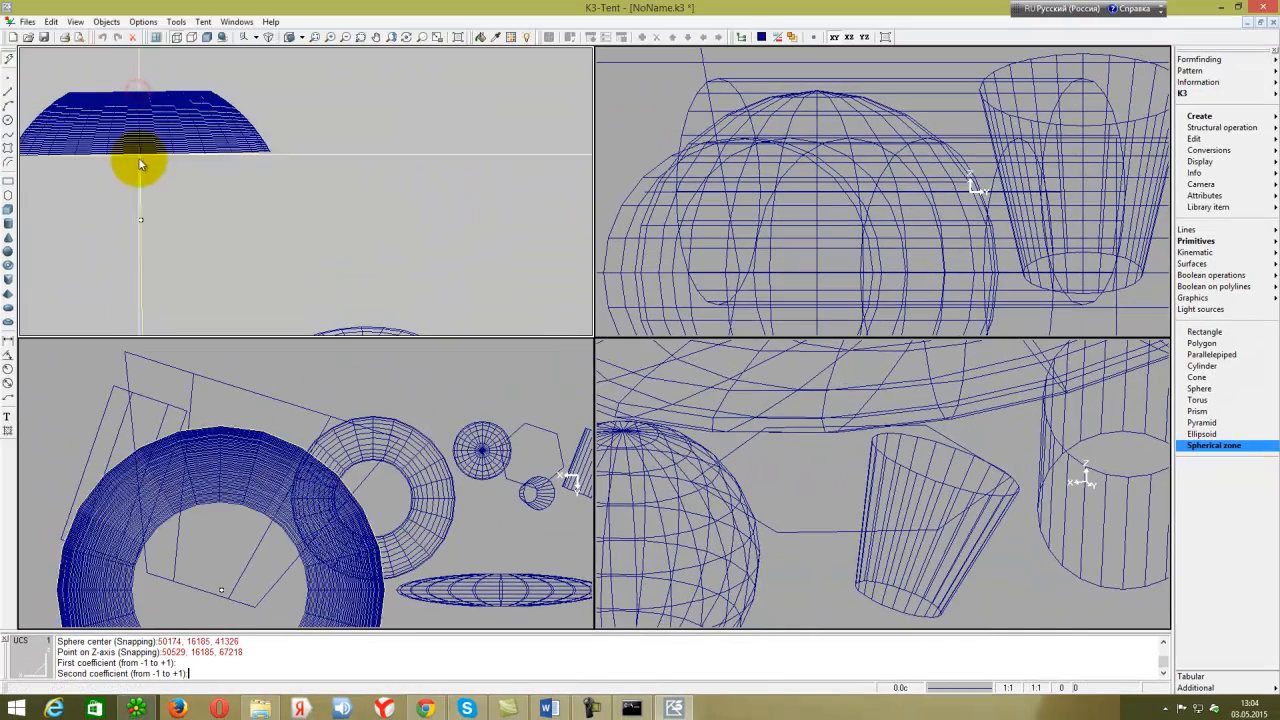
{"action": "left_click", "coordinate": [152, 203]}
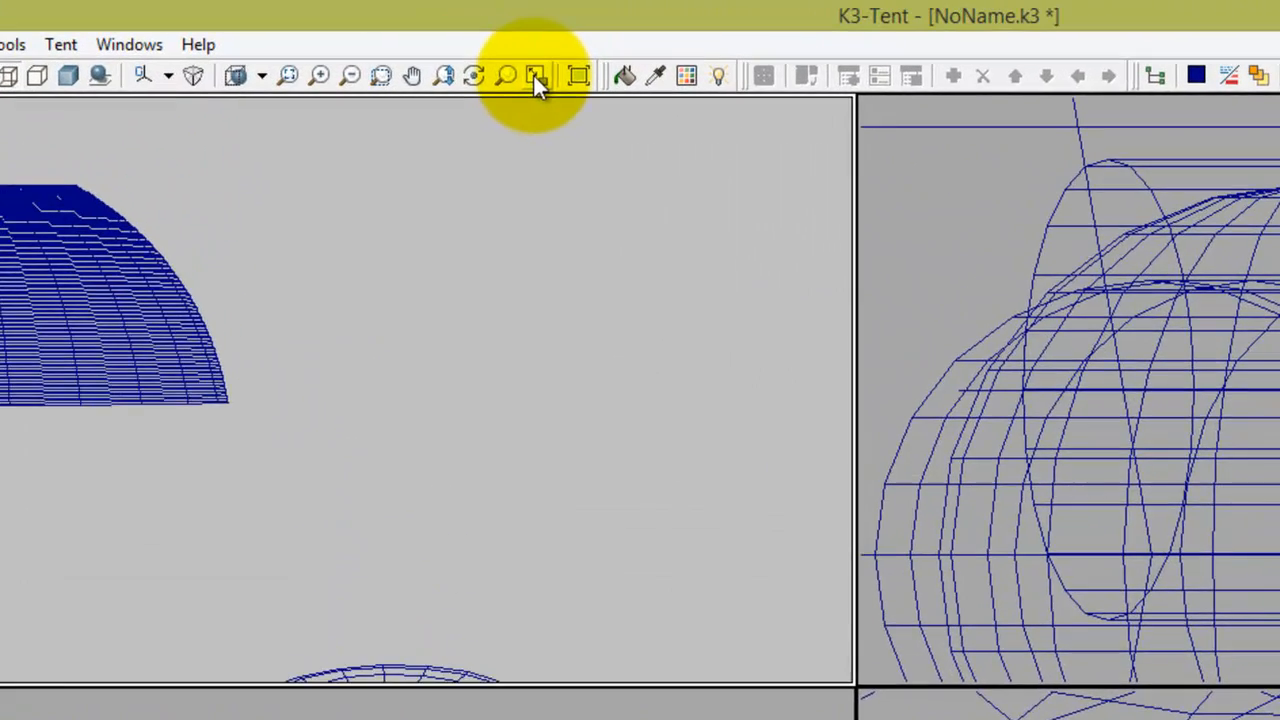
Maximize the XZ viewport and restore the four-view layout, and fit all objects in every viewport.
{"action": "left_click", "coordinate": [435, 36]}
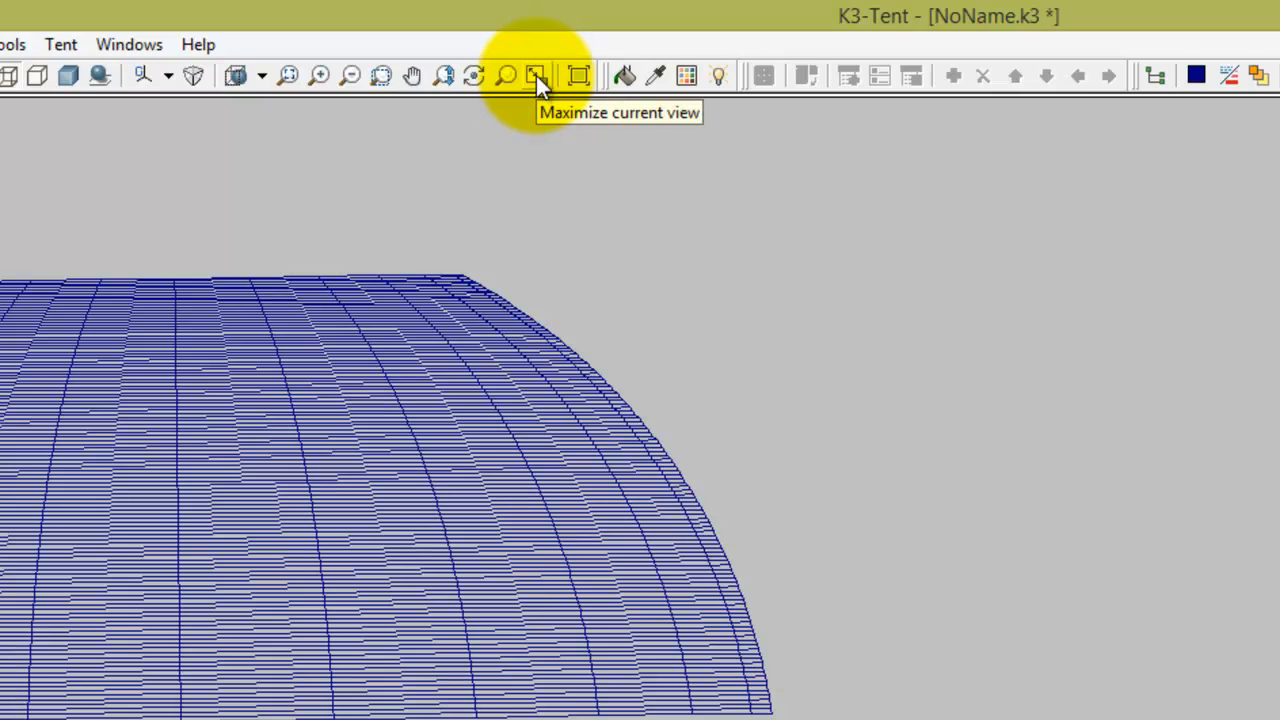
{"action": "left_click", "coordinate": [536, 75]}
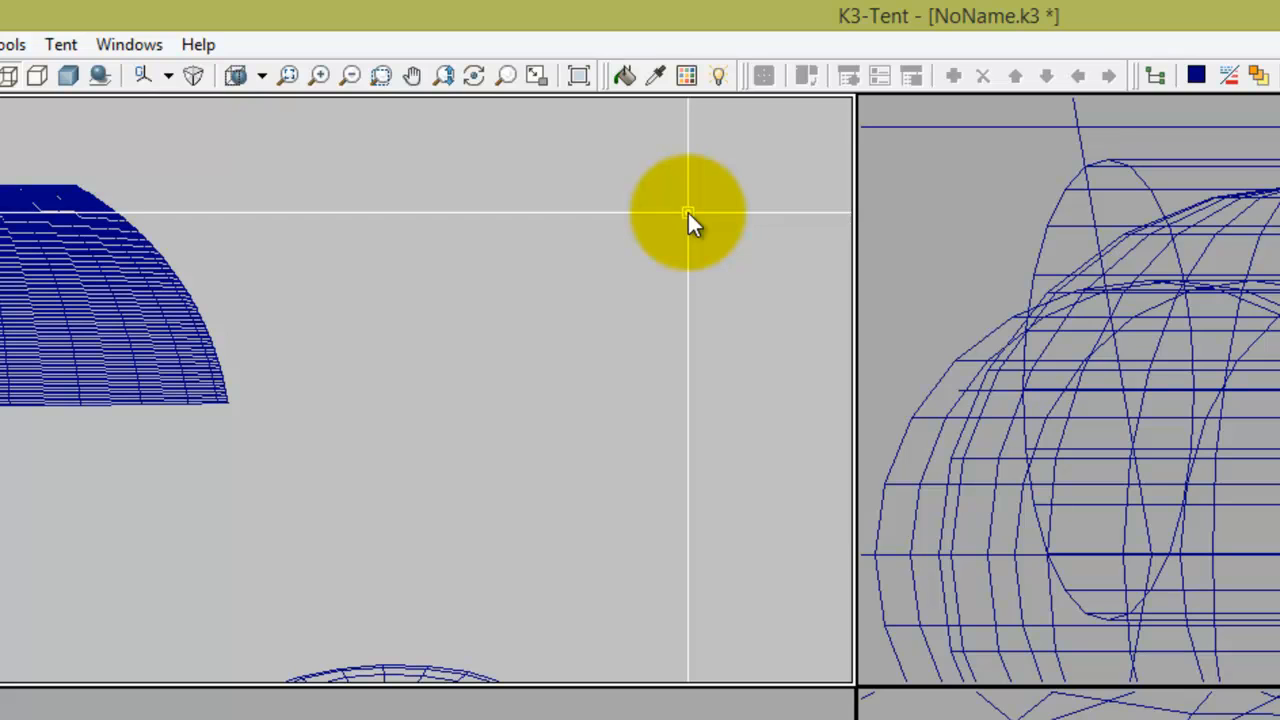
{"action": "left_click", "coordinate": [293, 75]}
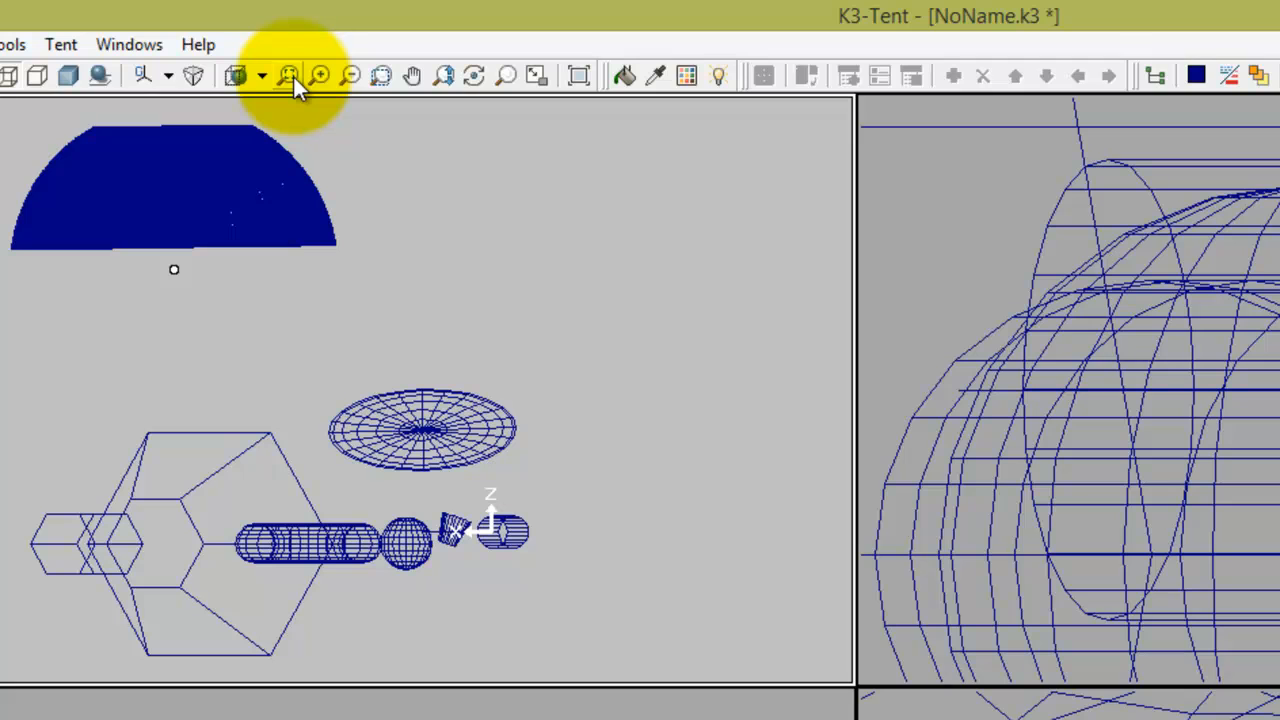
{"action": "left_click", "coordinate": [291, 72]}
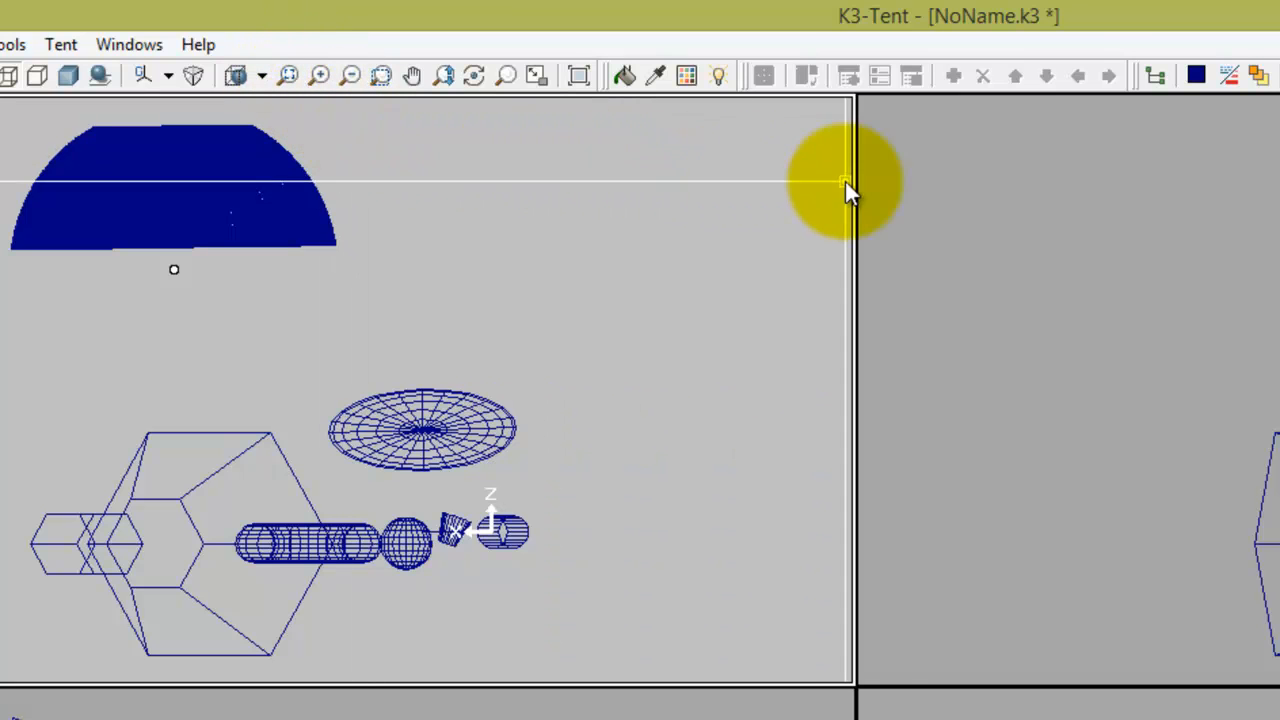
Set the current drawing color to red.
{"action": "left_click", "coordinate": [1195, 77]}
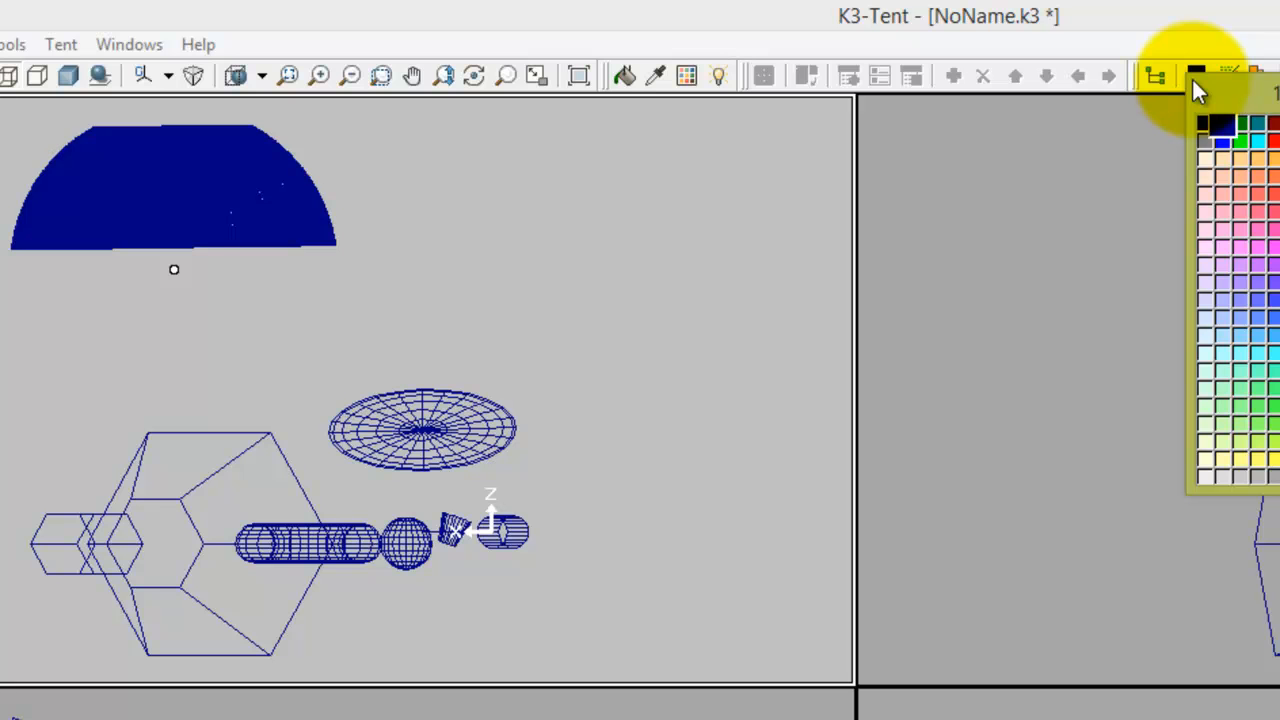
{"action": "left_click", "coordinate": [1272, 144]}
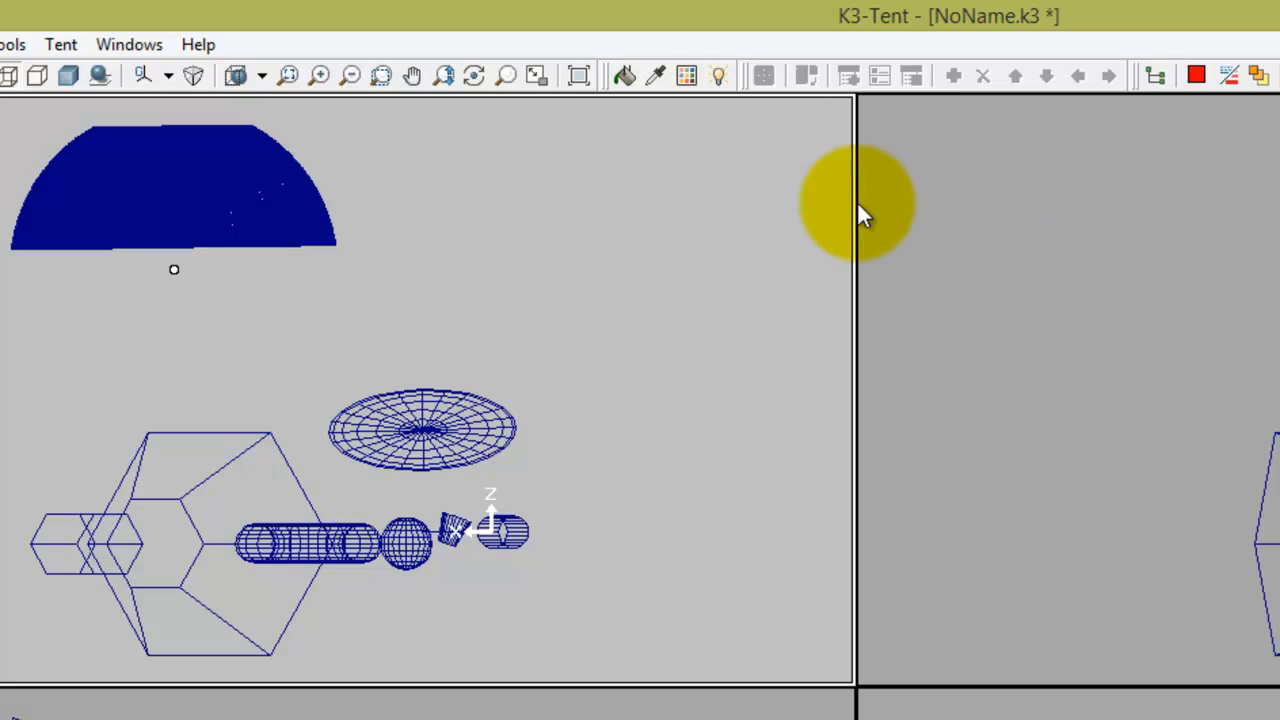
Rotate the XZ viewport to an angled 3D view of the primitives and display it with halftone shading.
{"action": "left_click", "coordinate": [474, 80]}
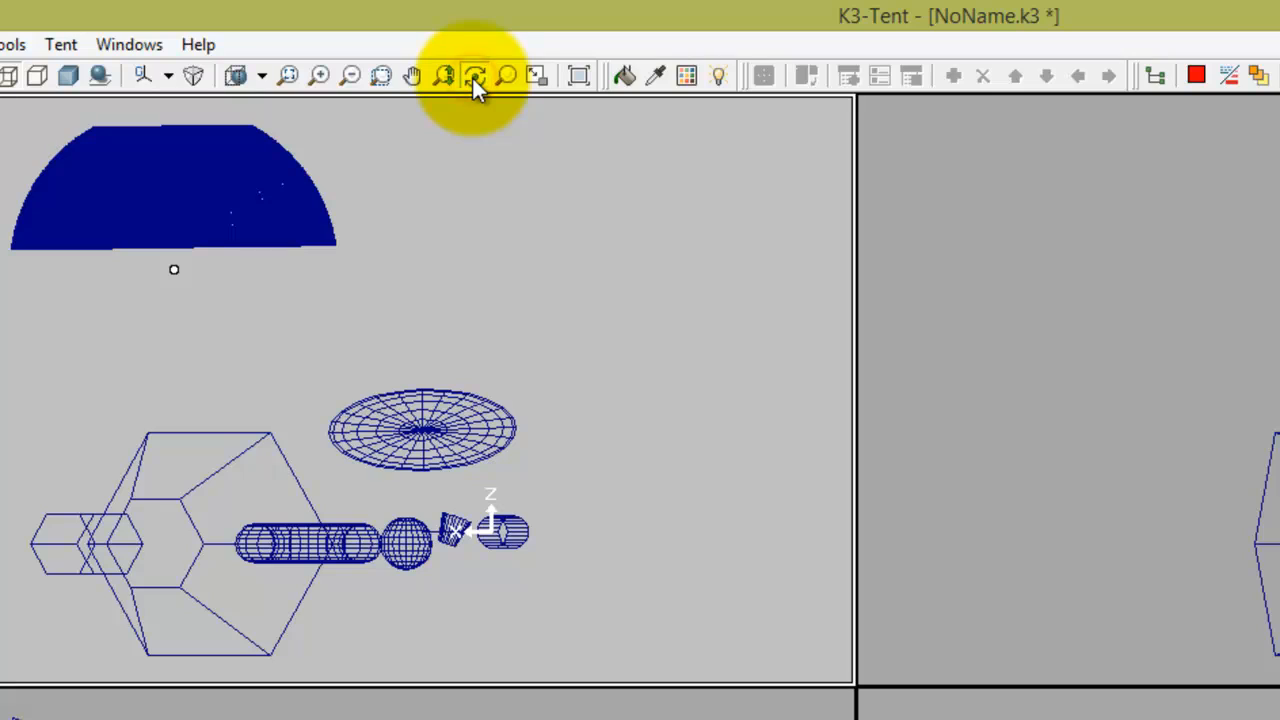
{"action": "left_click_drag", "start_coordinate": [251, 340], "coordinate": [130, 150]}
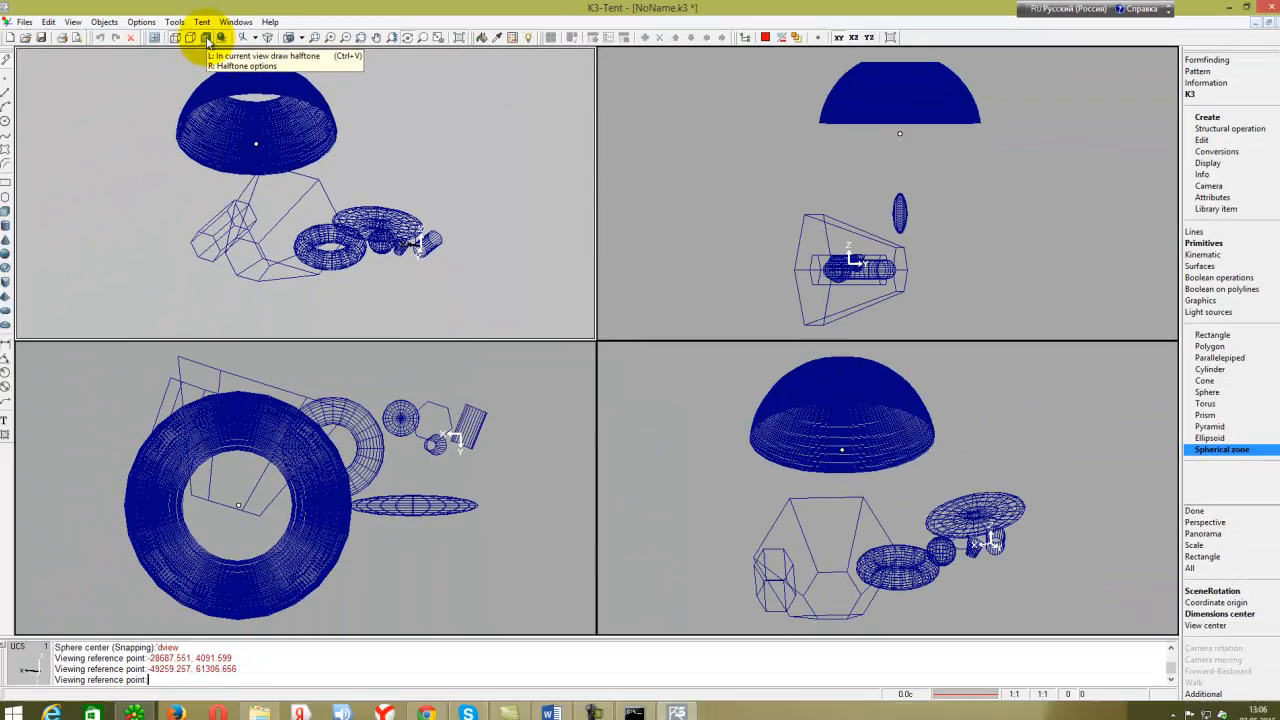
{"action": "left_click", "coordinate": [69, 73]}
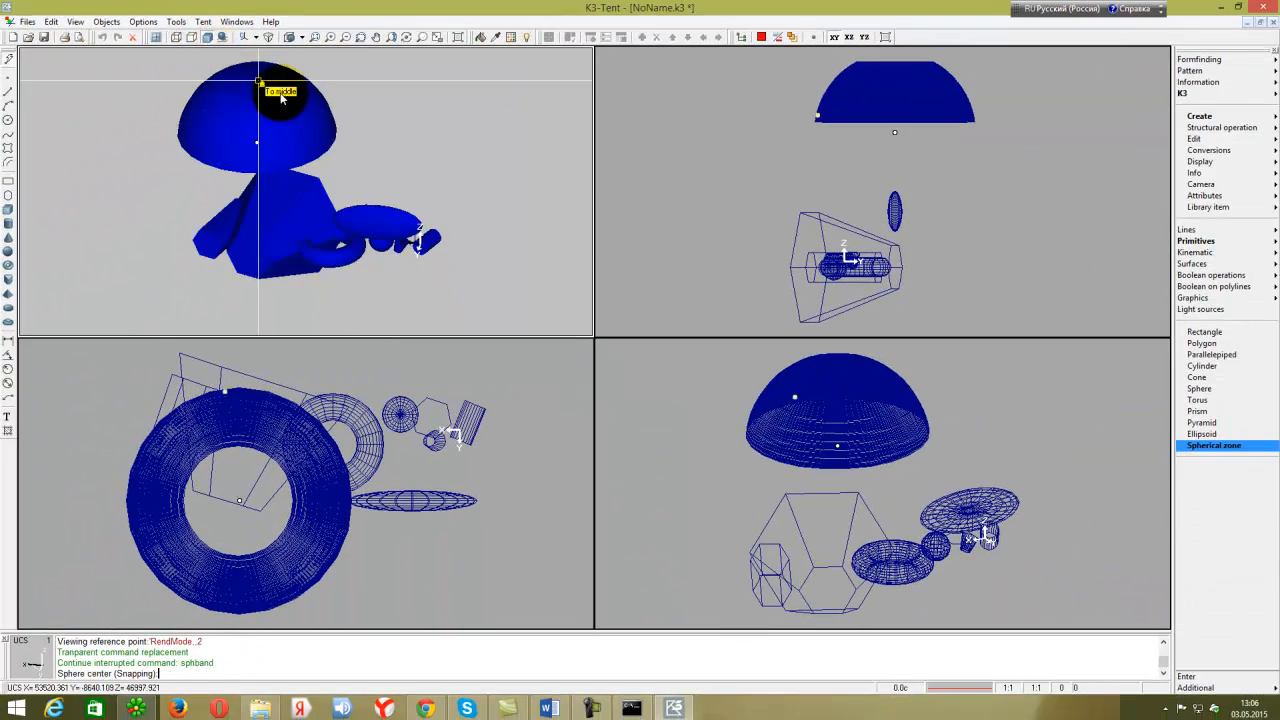
Orbit the shaded model to examine the primitives from several sides, including from below.
{"action": "left_click", "coordinate": [410, 39]}
{"action": "left_click_drag", "start_coordinate": [398, 107], "coordinate": [194, 40]}
{"action": "left_click_drag", "start_coordinate": [250, 146], "coordinate": [185, 199]}
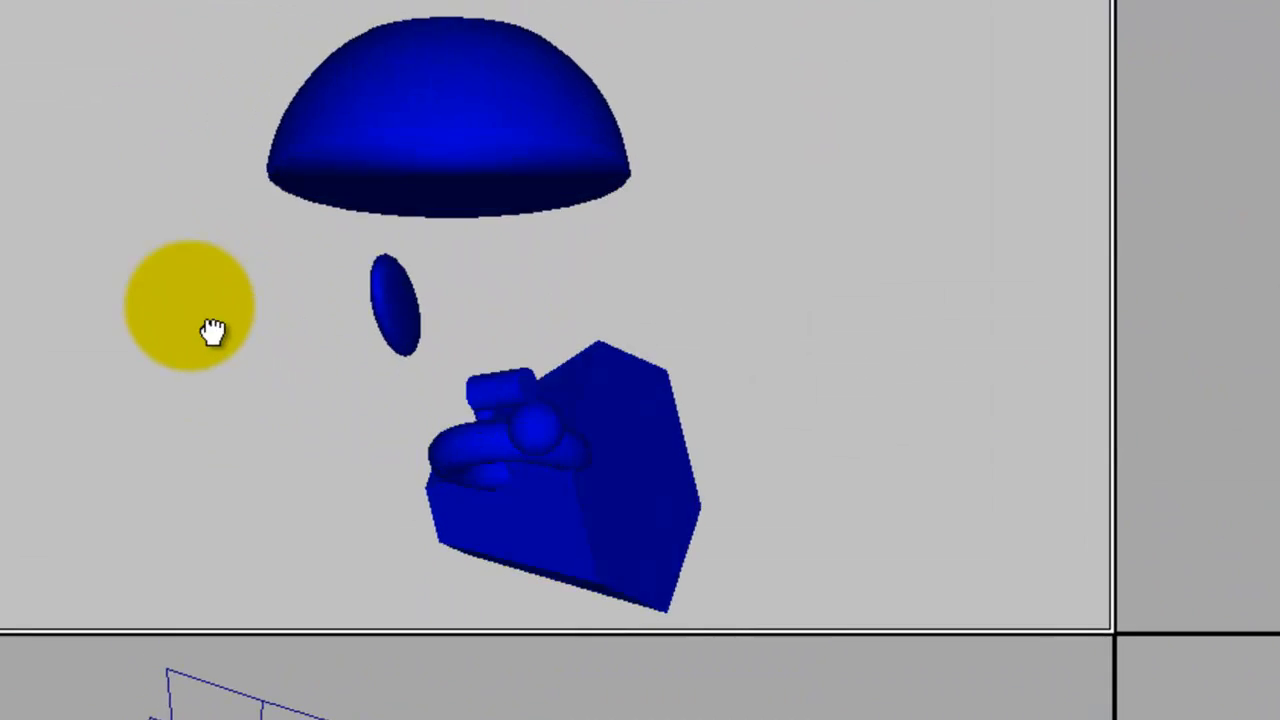
{"action": "left_click_drag", "start_coordinate": [212, 331], "coordinate": [110, 152]}
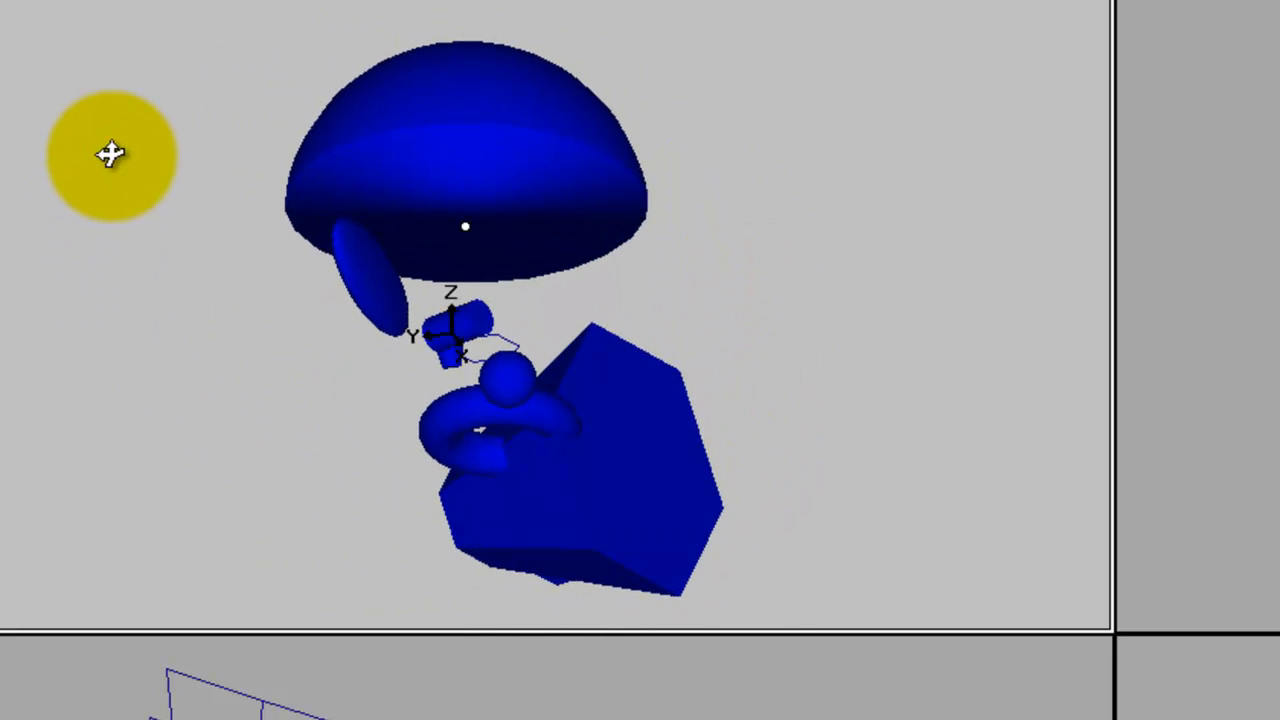